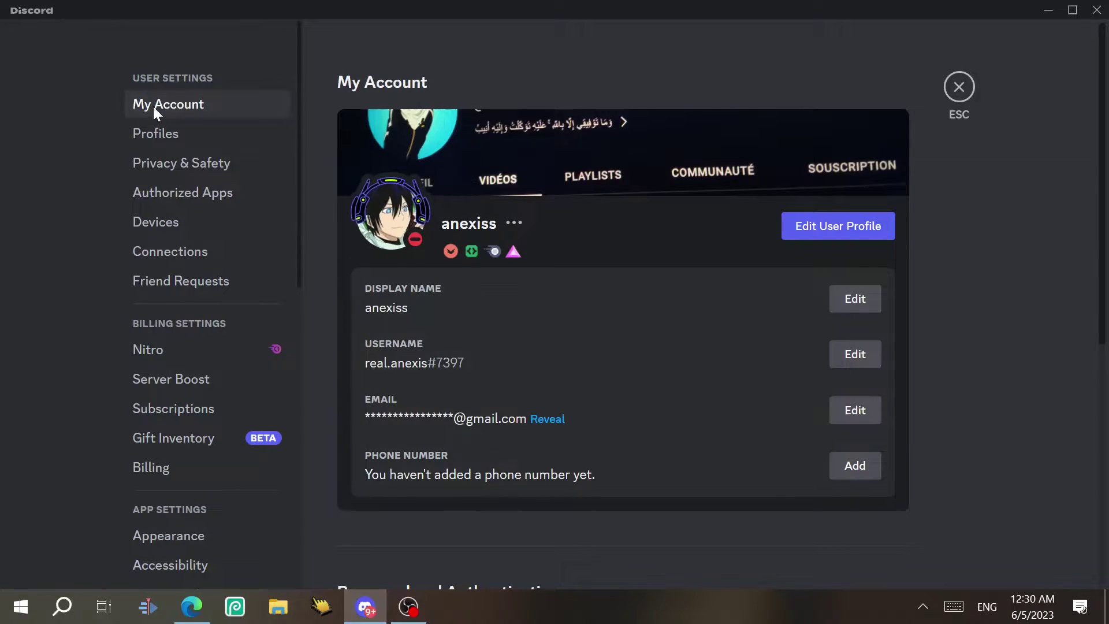
On My Account, change the display name to 'eeee'
left_click(208, 109)
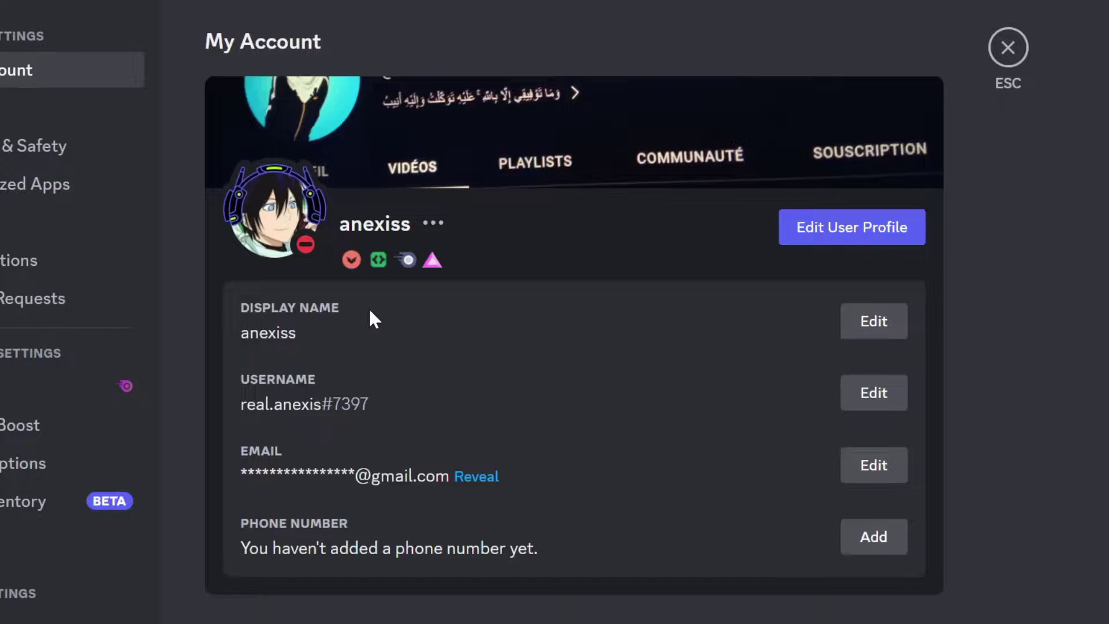
left_click(875, 322)
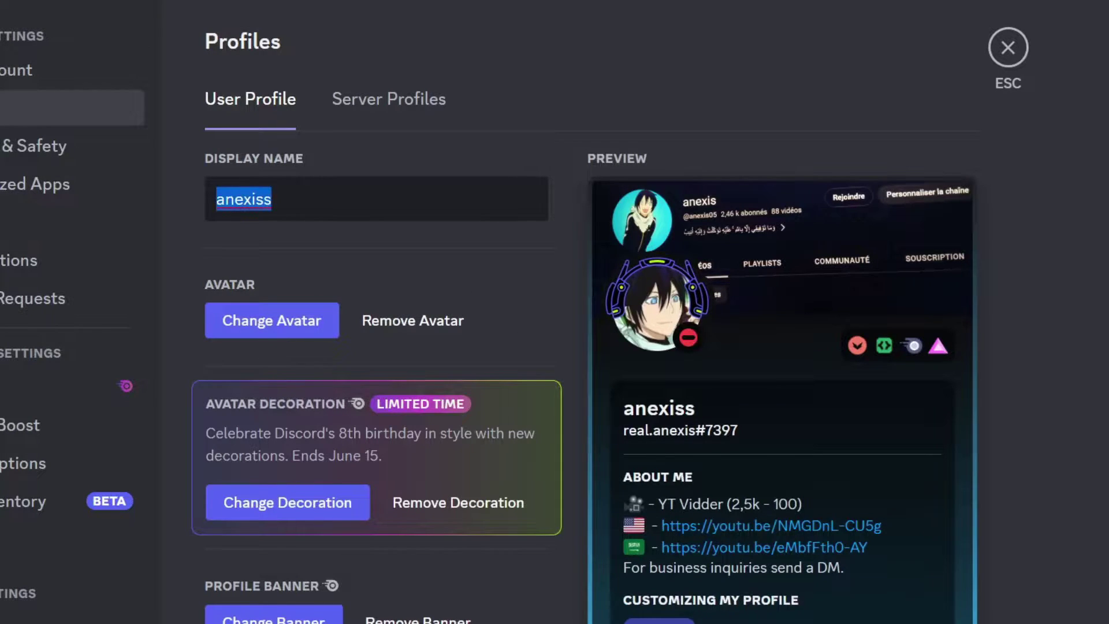
key("BackSpace")
type("eeee")
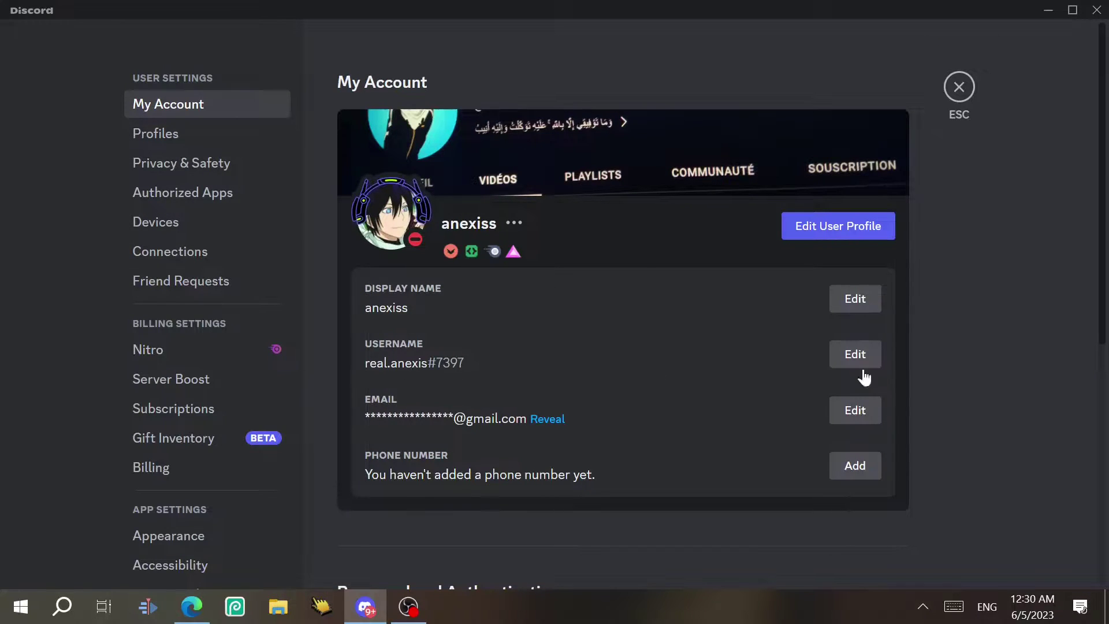
Try typing a new username, then close the username form without saving
left_click(854, 354)
key("ctrl+a")
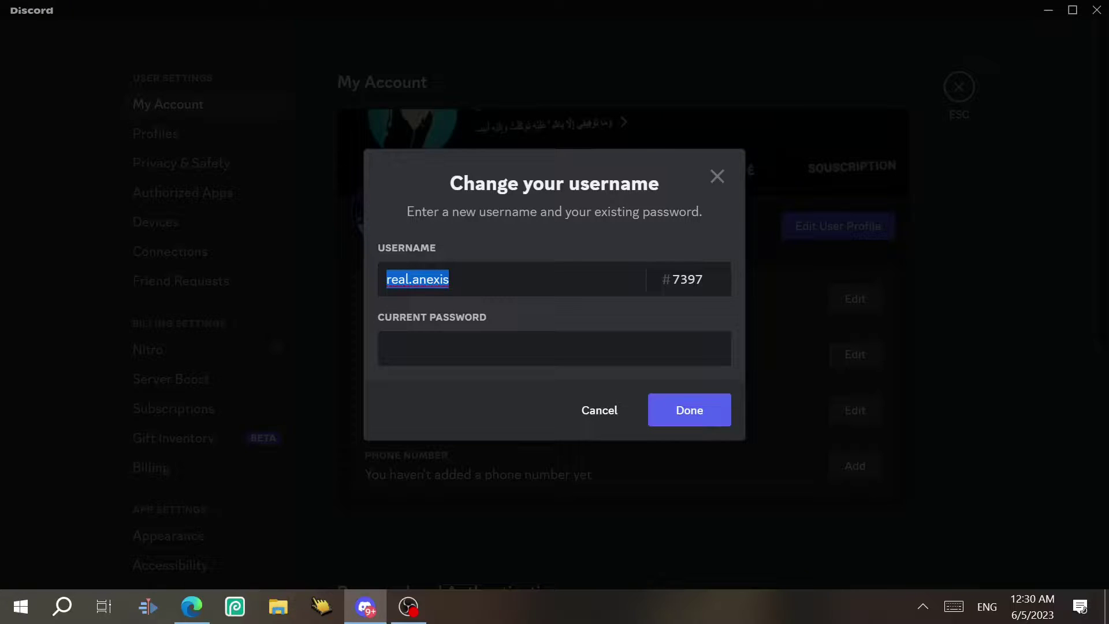
type("@")
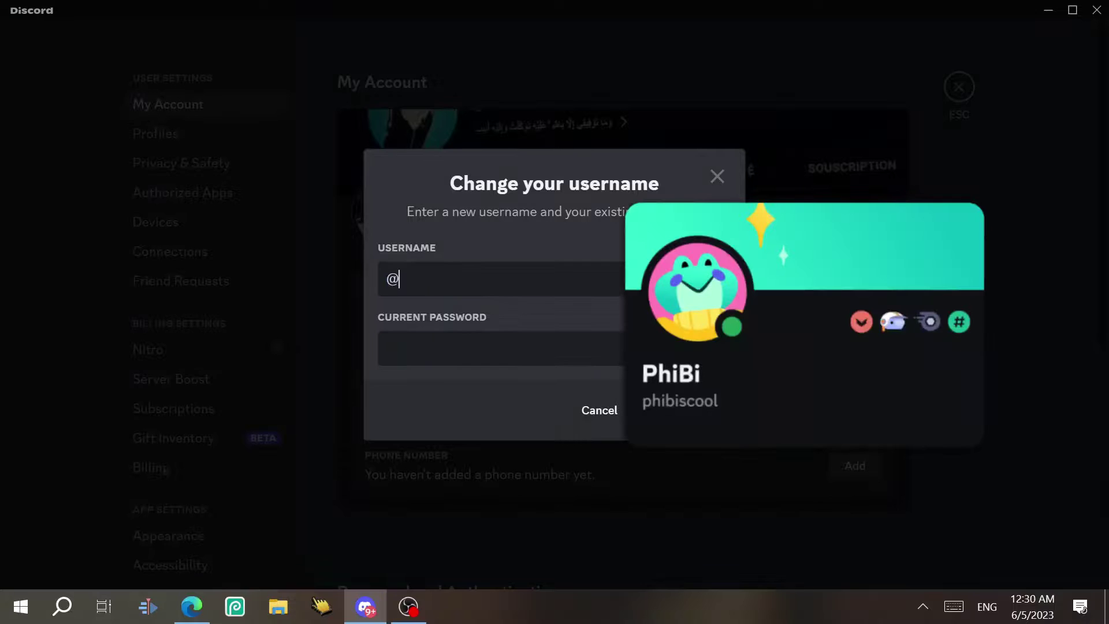
type("ewre")
key("ctrl+a")
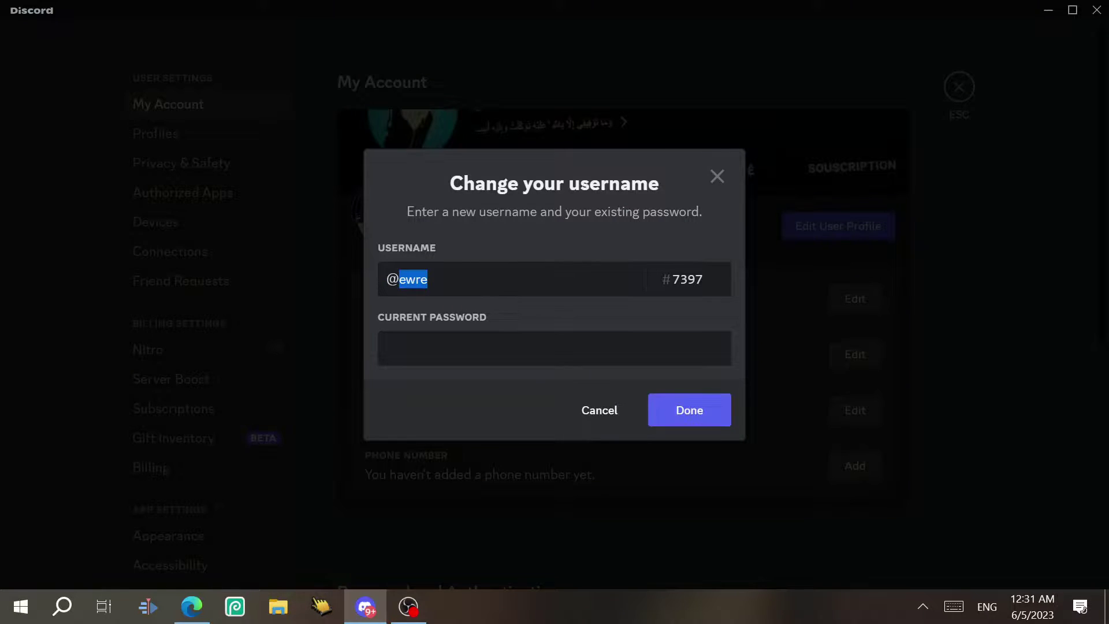
key("BackSpace")
key("BackSpace")
type("dfjdsgkjdf")
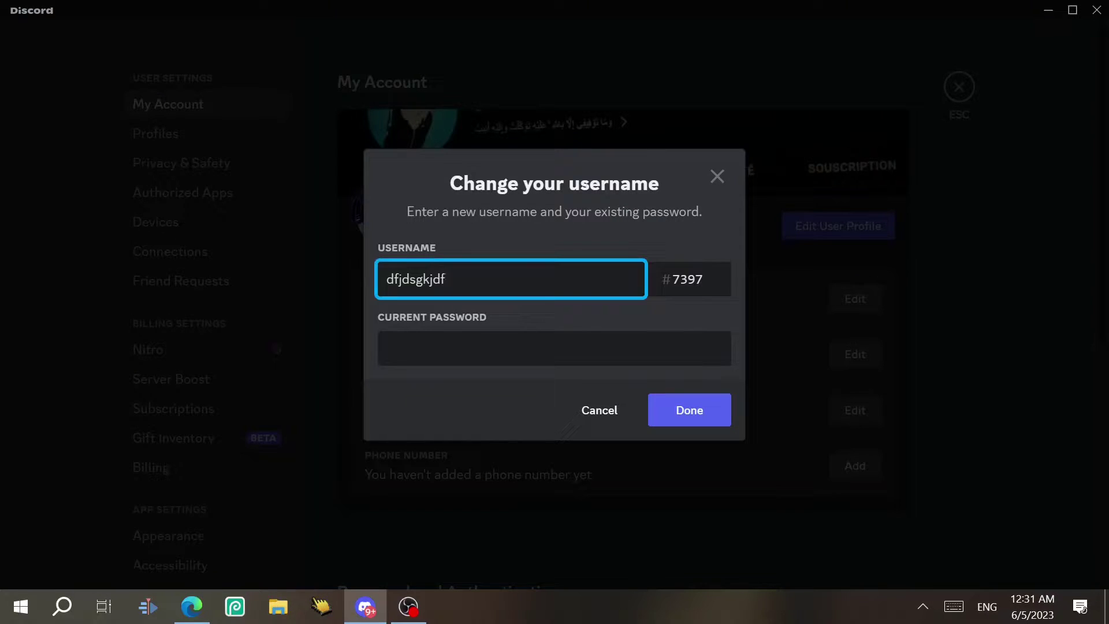
left_click(387, 348)
left_click(597, 411)
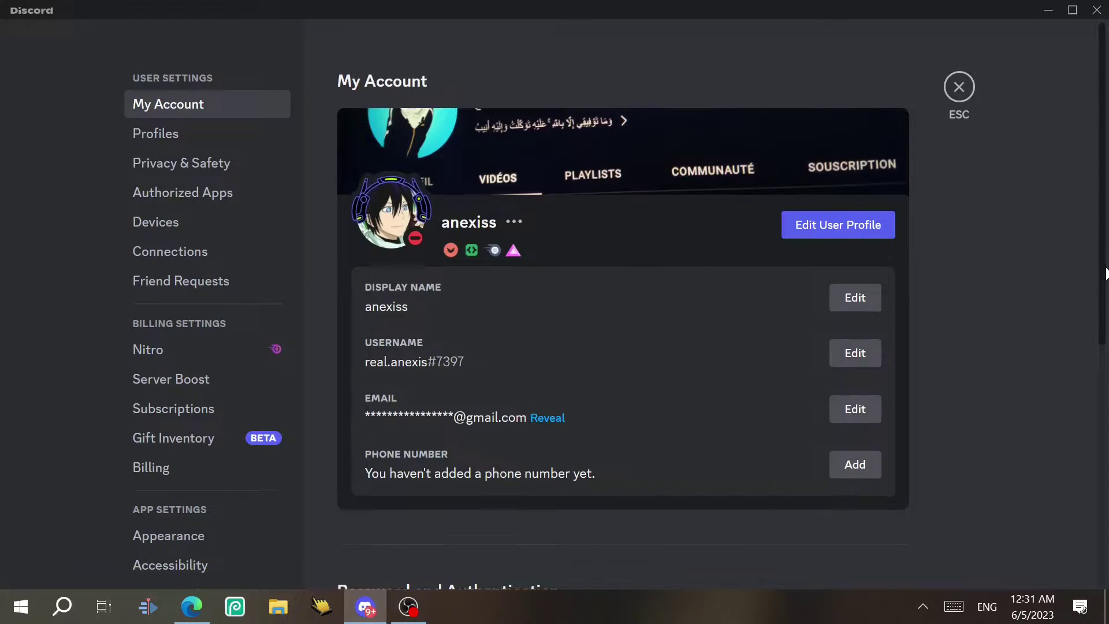
Start adding a phone number with Yemen's +967 code, then dismiss without sending
scroll(553, 392, "down", 2)
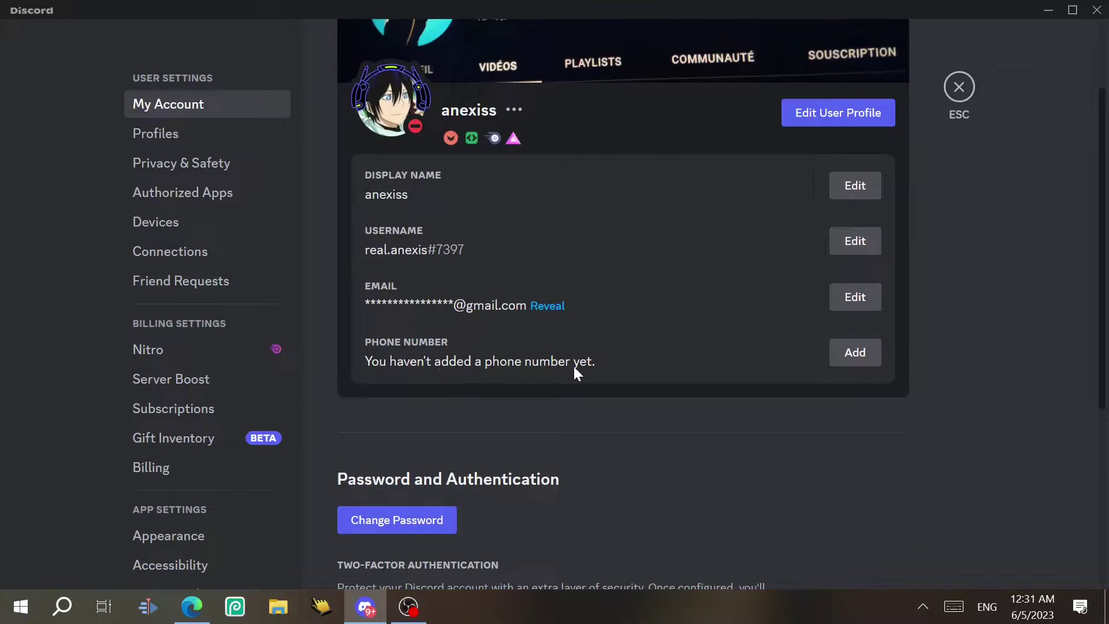
left_click(845, 353)
left_click(409, 417)
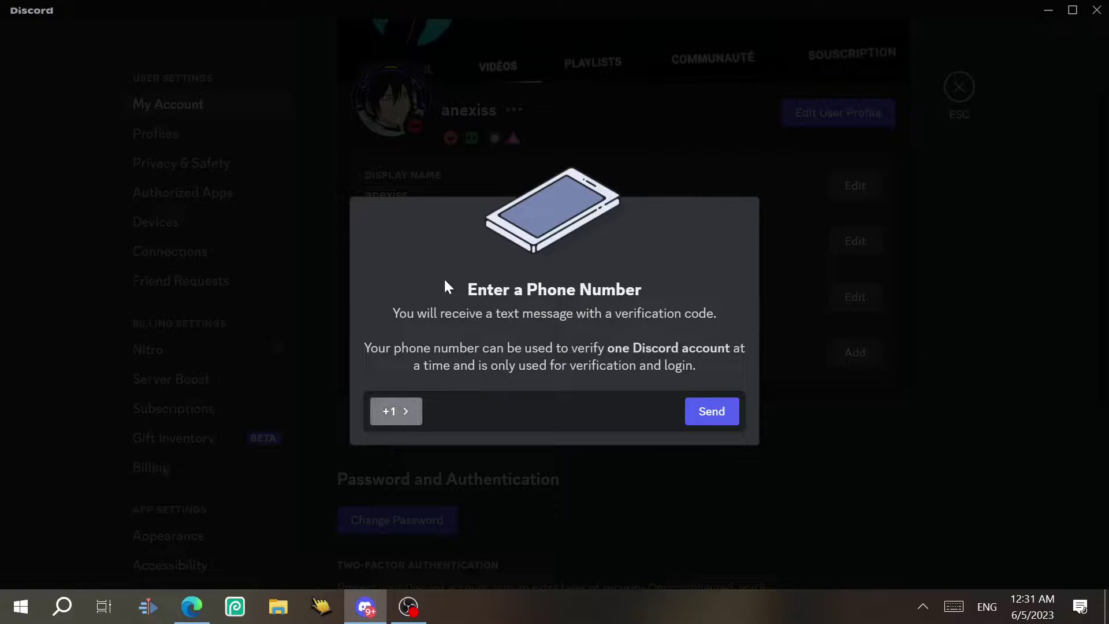
key("Up")
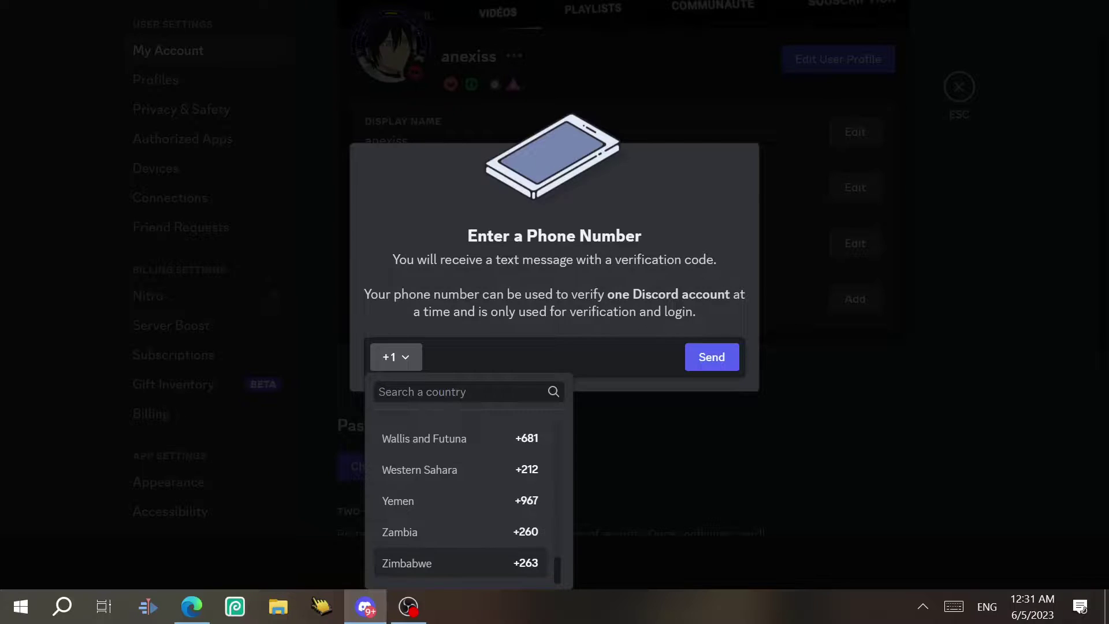
left_click(483, 500)
type("32321312312")
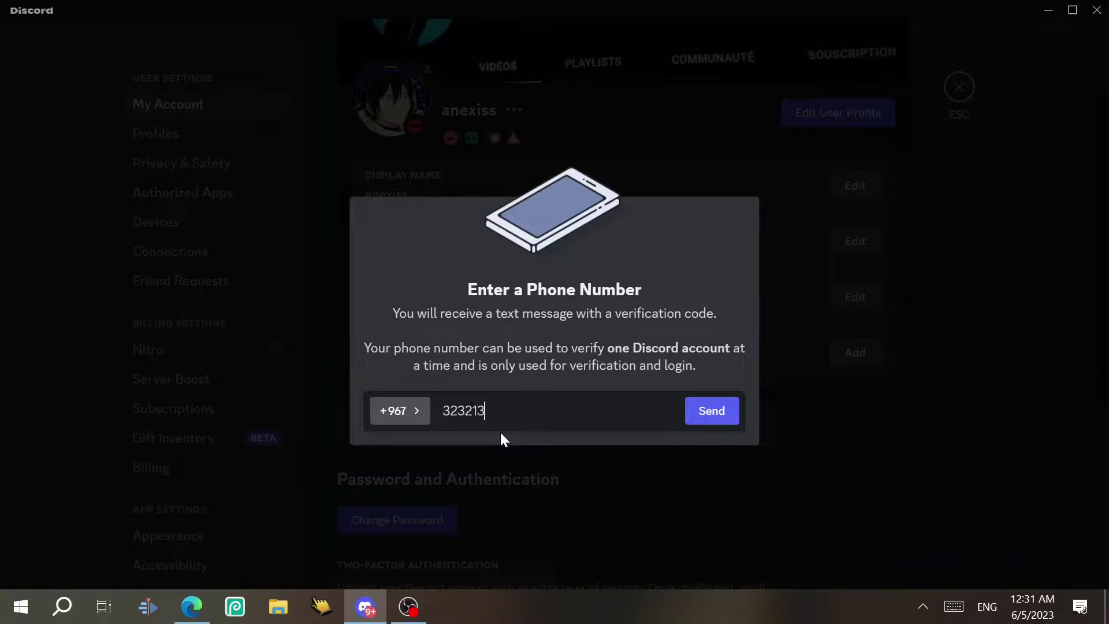
left_click(782, 413)
Enter a new password in the change-password form, then cancel the change
scroll(839, 401, "down", 2)
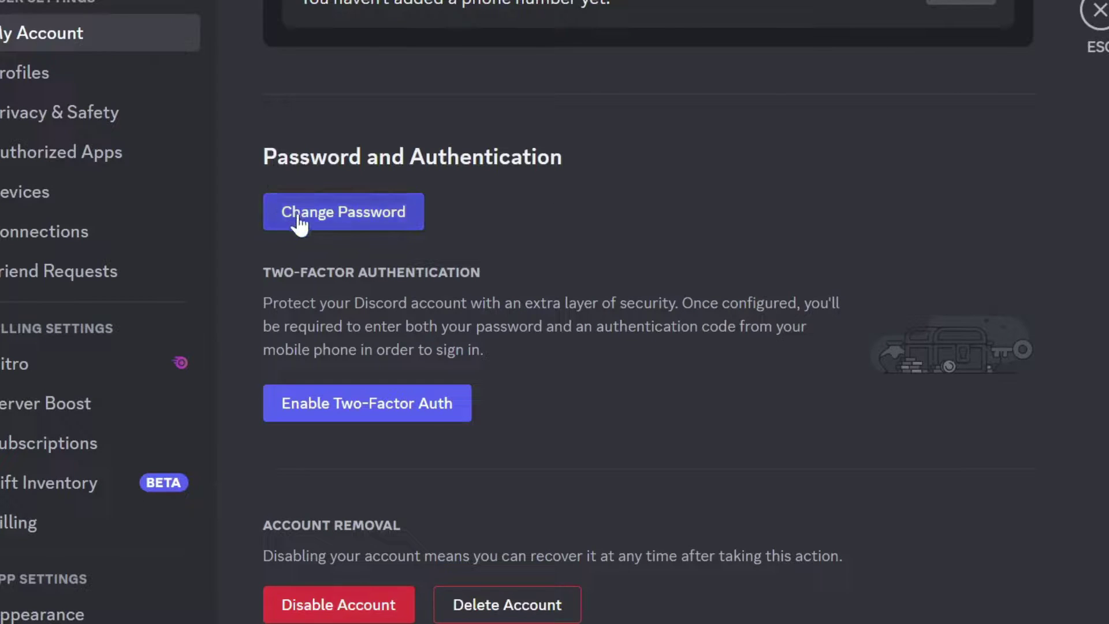
left_click(379, 220)
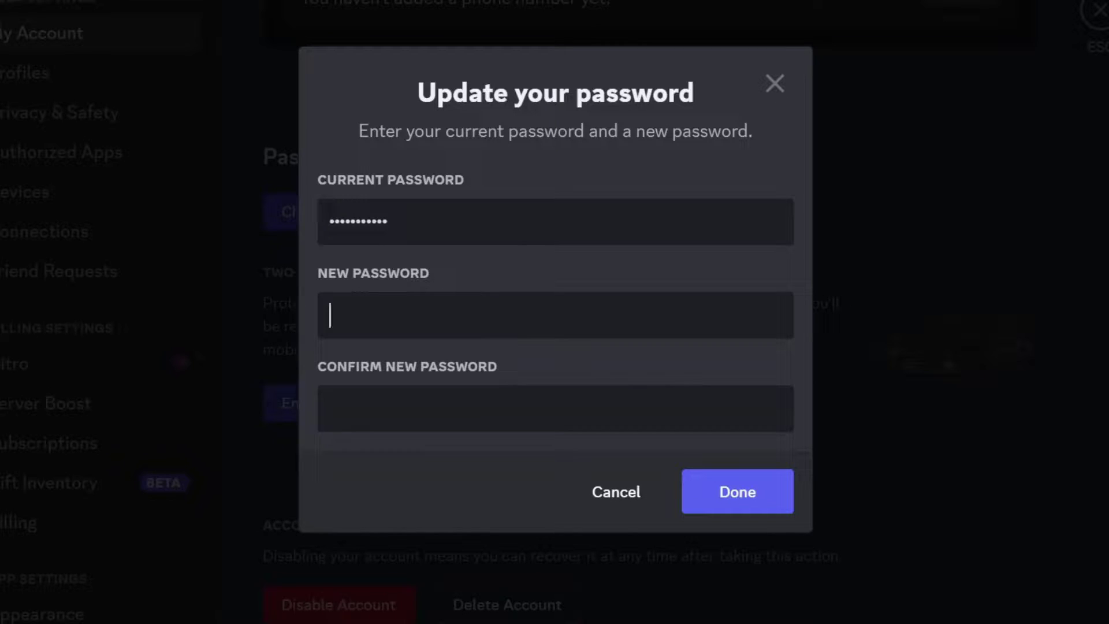
type("••••••••••••")
left_click(702, 511)
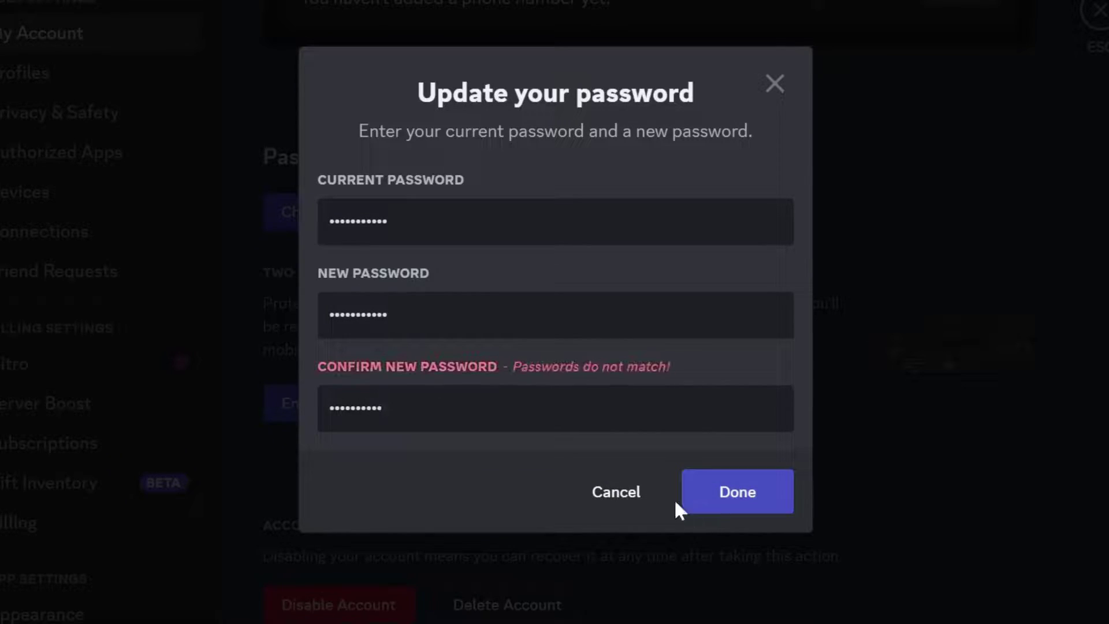
left_click(615, 494)
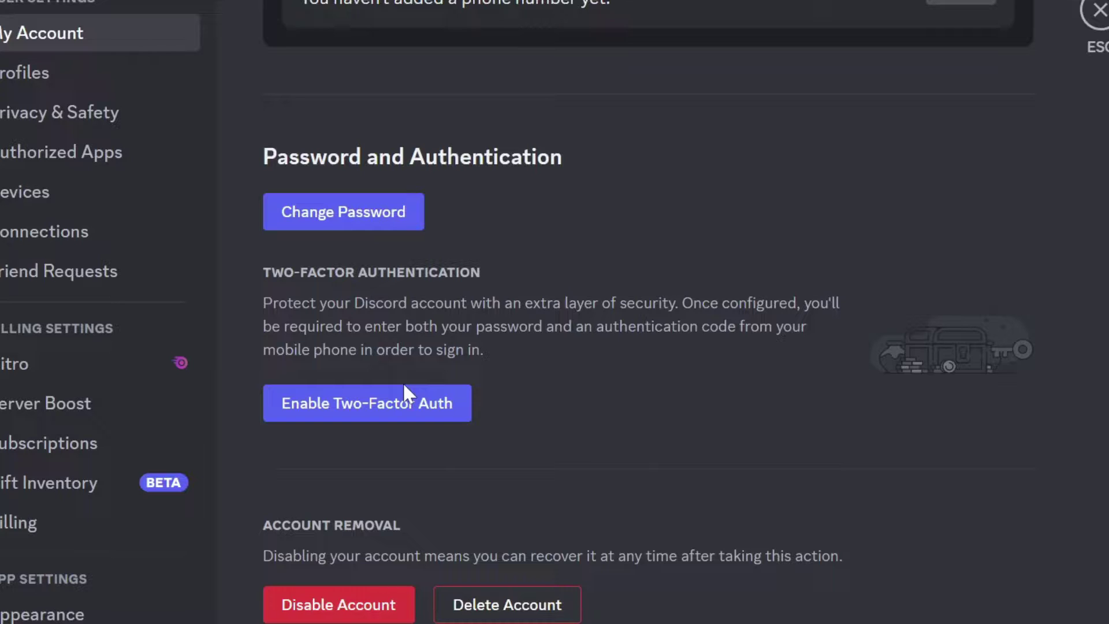
Begin two-factor authentication setup with the account password and a code, then close without activating
left_click(404, 415)
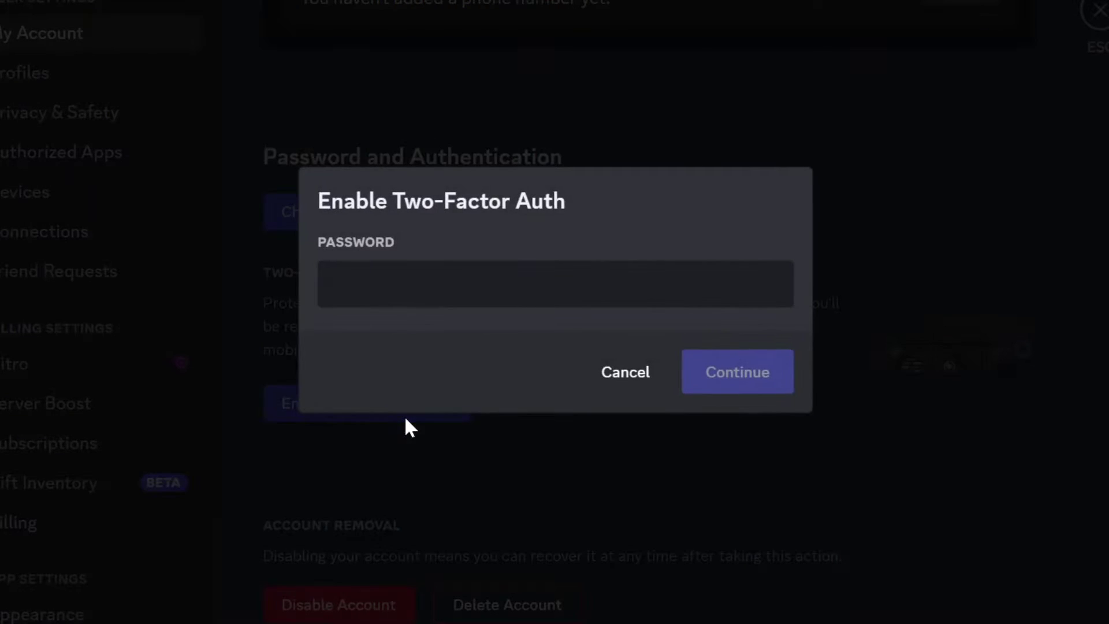
type("•••••••")
key("ctrl+a")
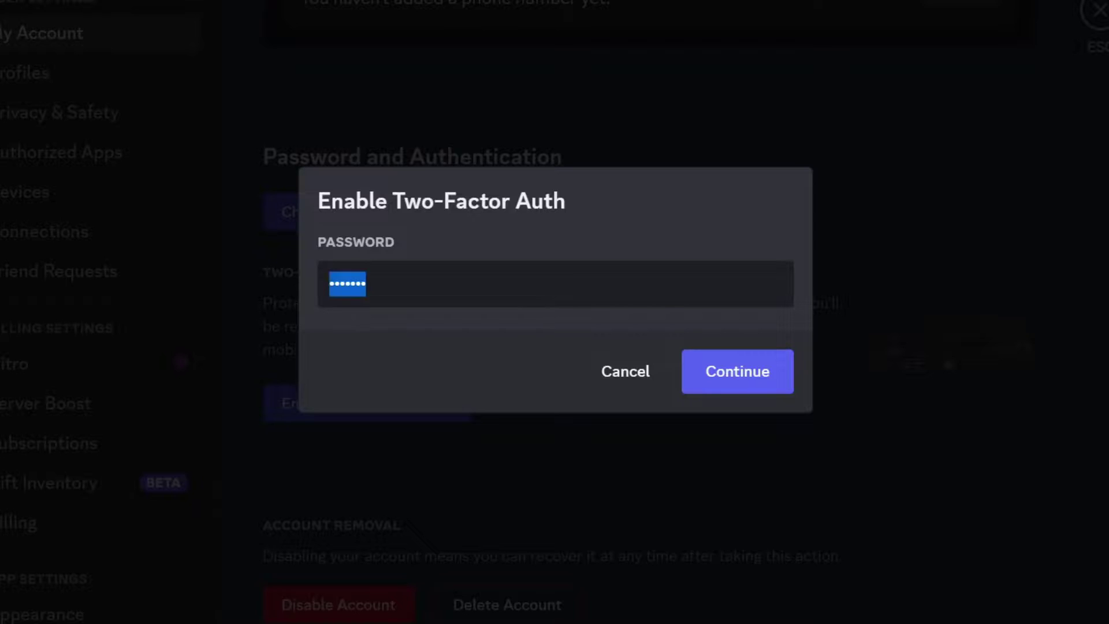
type("••••")
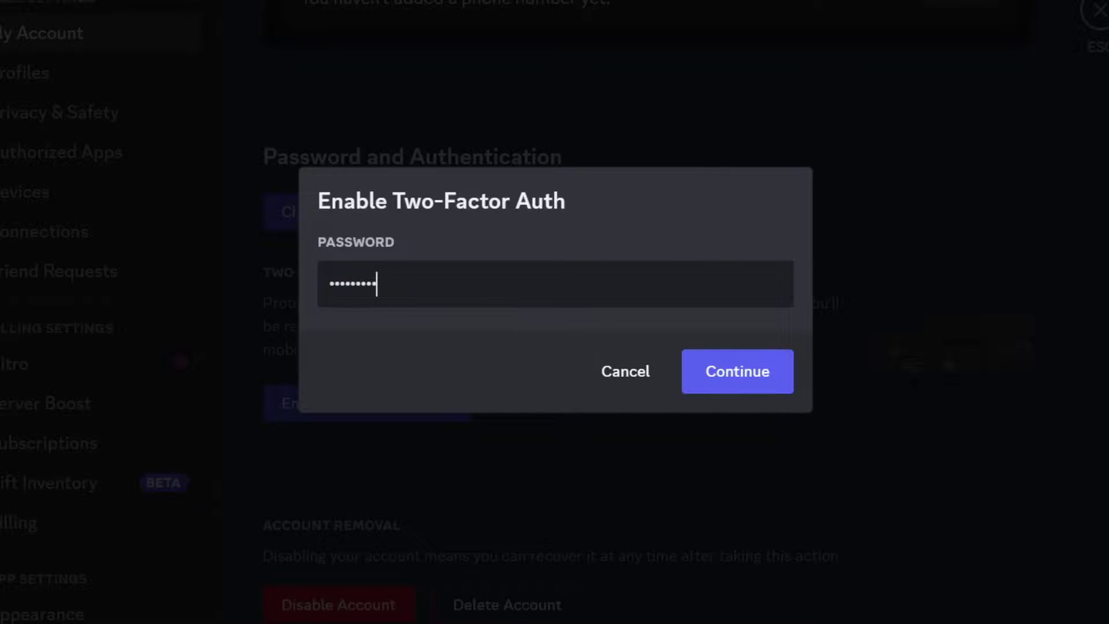
key("Return")
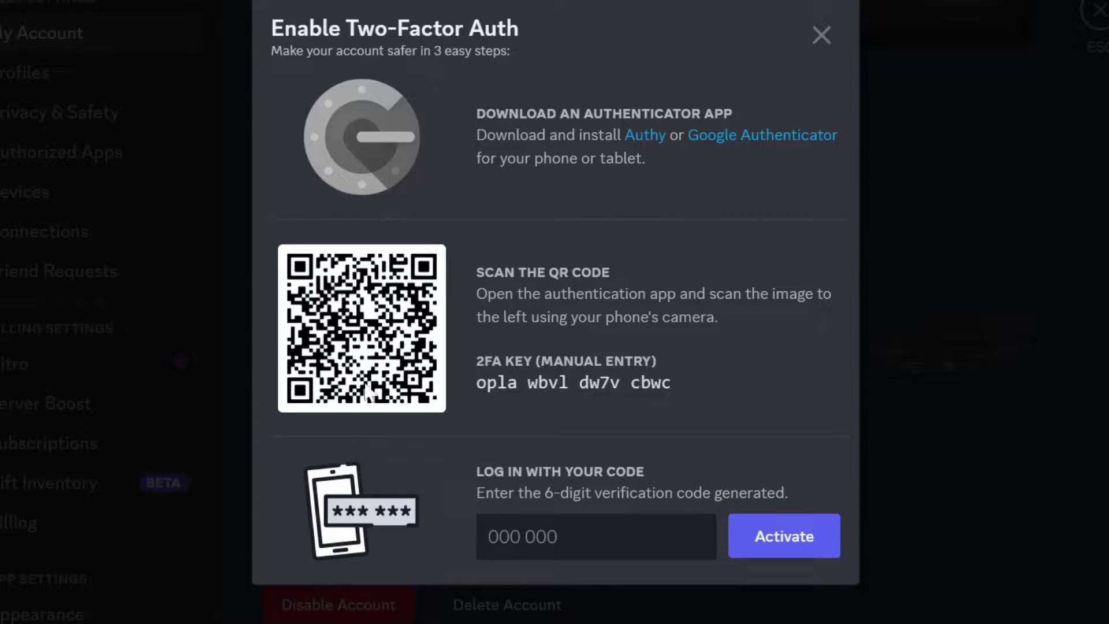
type("2222")
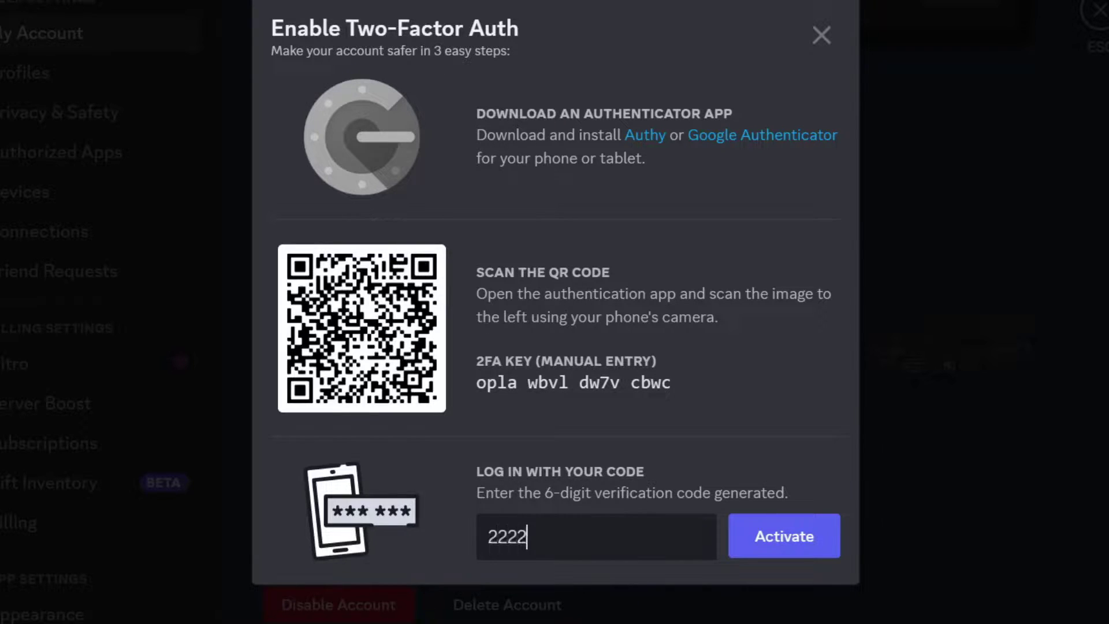
left_click(953, 339)
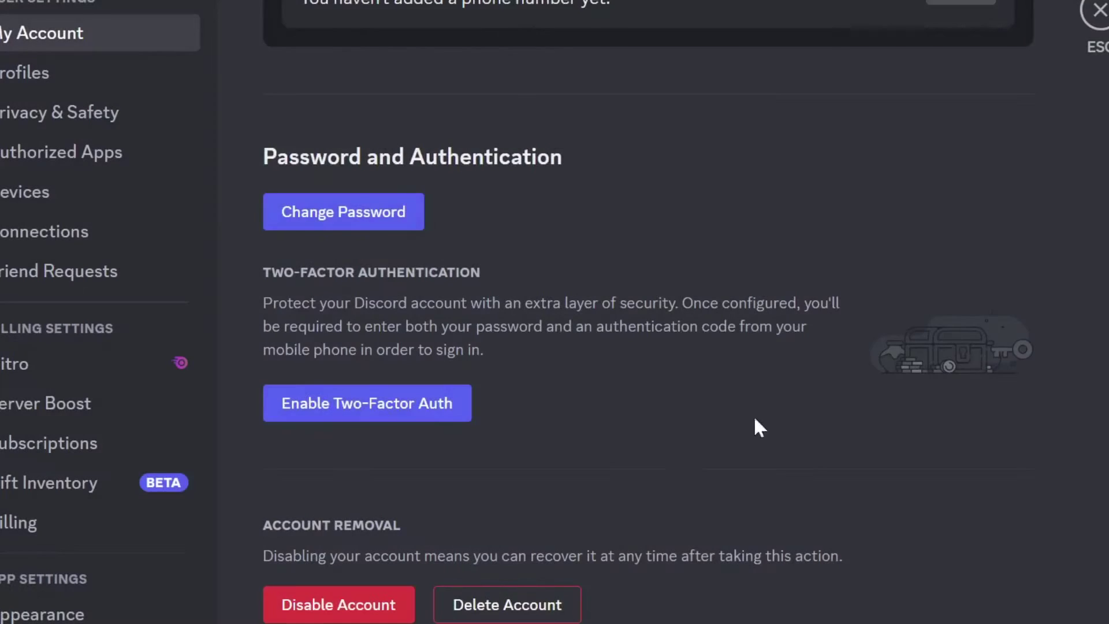
On Profiles, open the avatar image picker and GIF browser, closing both unchanged
left_click(205, 134)
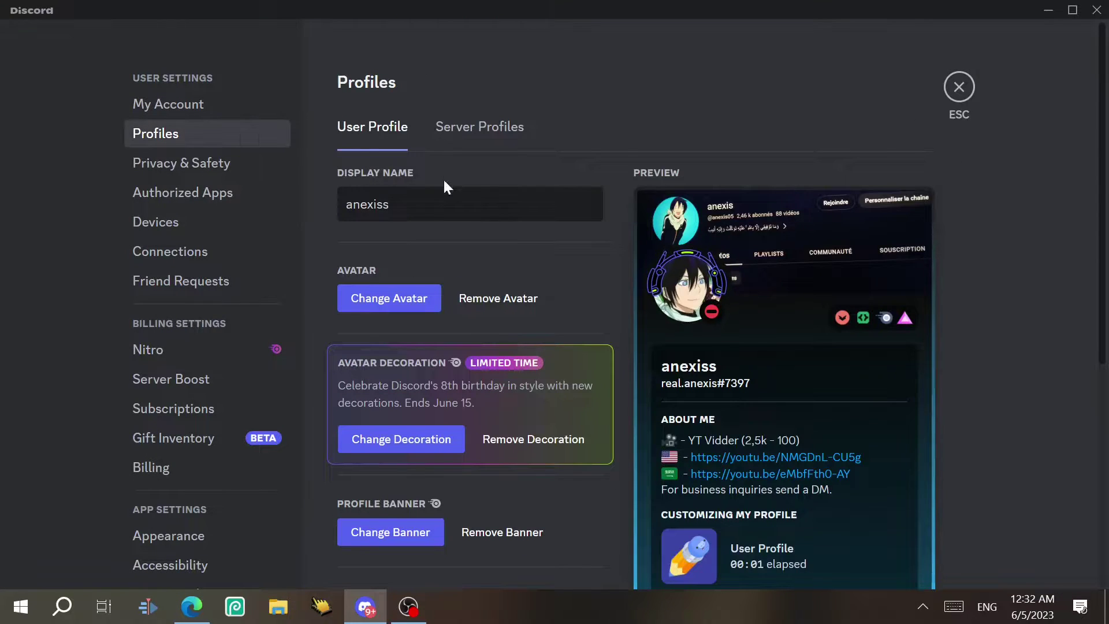
double_click(367, 204)
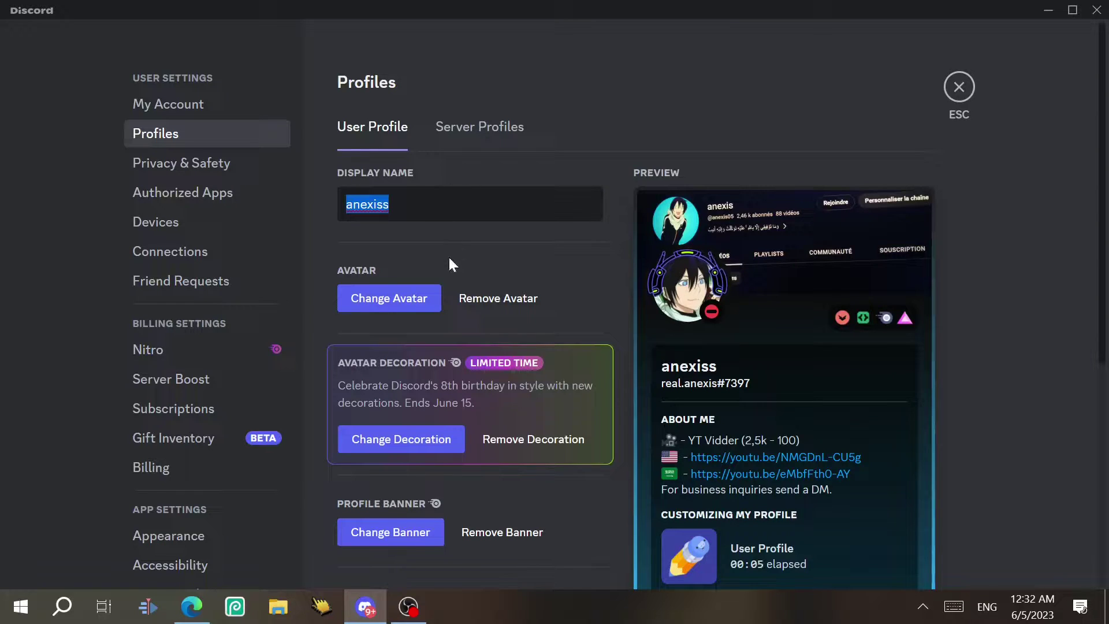
left_click(397, 300)
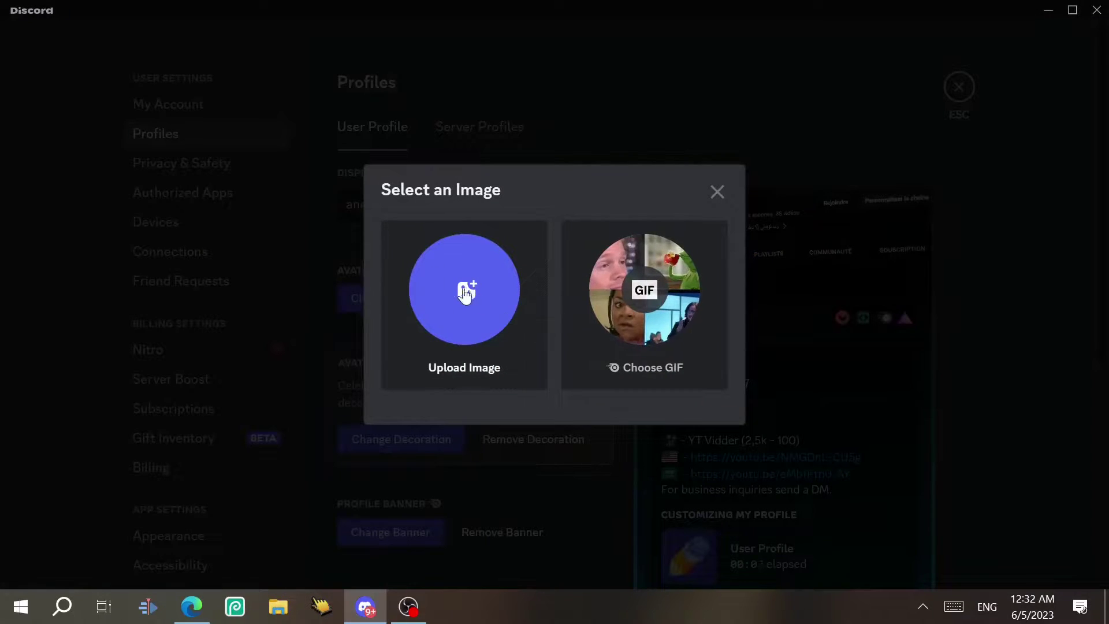
left_click(637, 291)
left_click(783, 208)
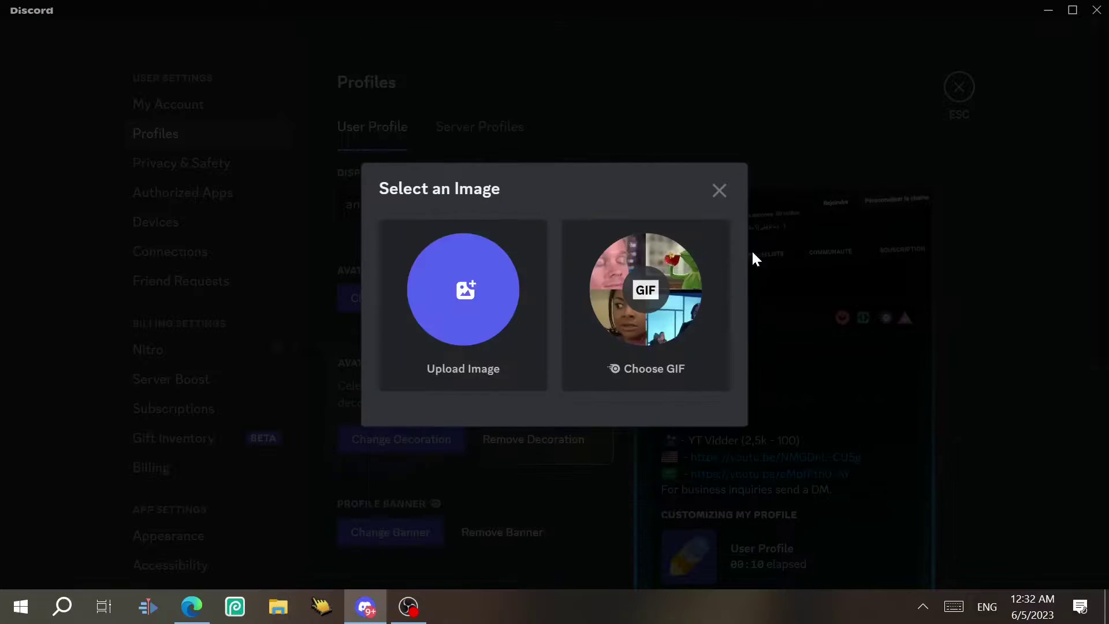
left_click(810, 237)
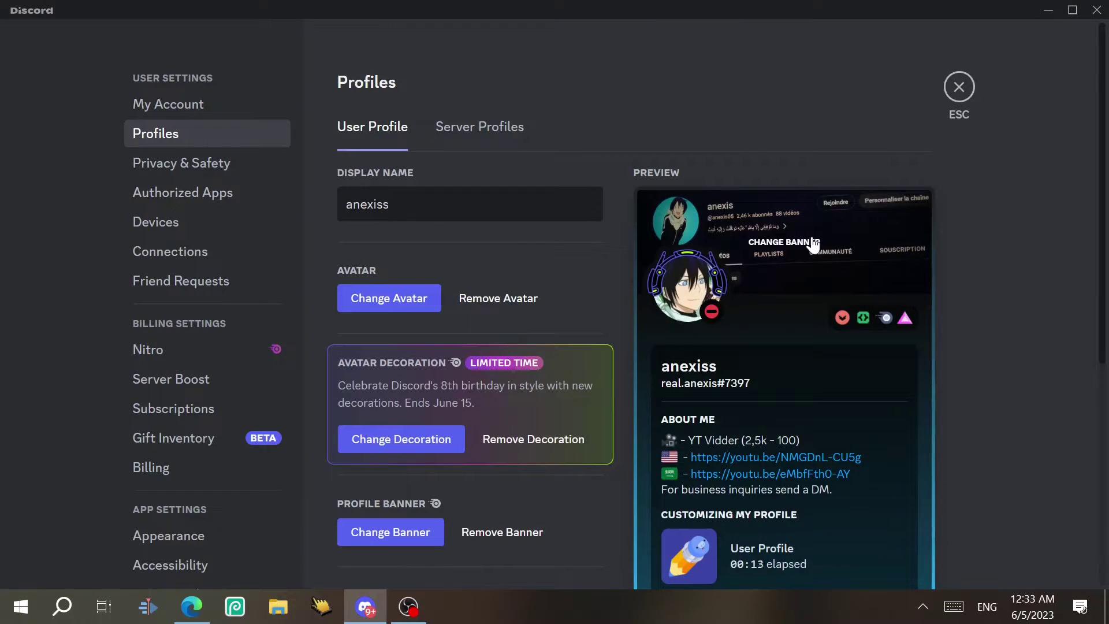
Open the avatar decoration options and close them unchanged
scroll(518, 234, "down", 3)
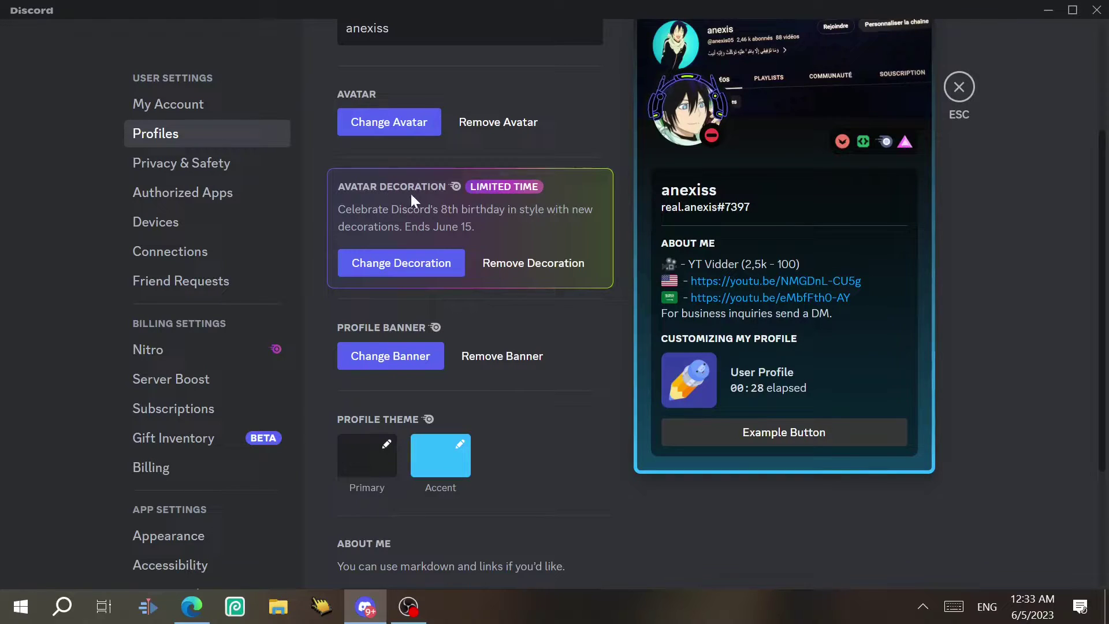
left_click(442, 268)
key("Escape")
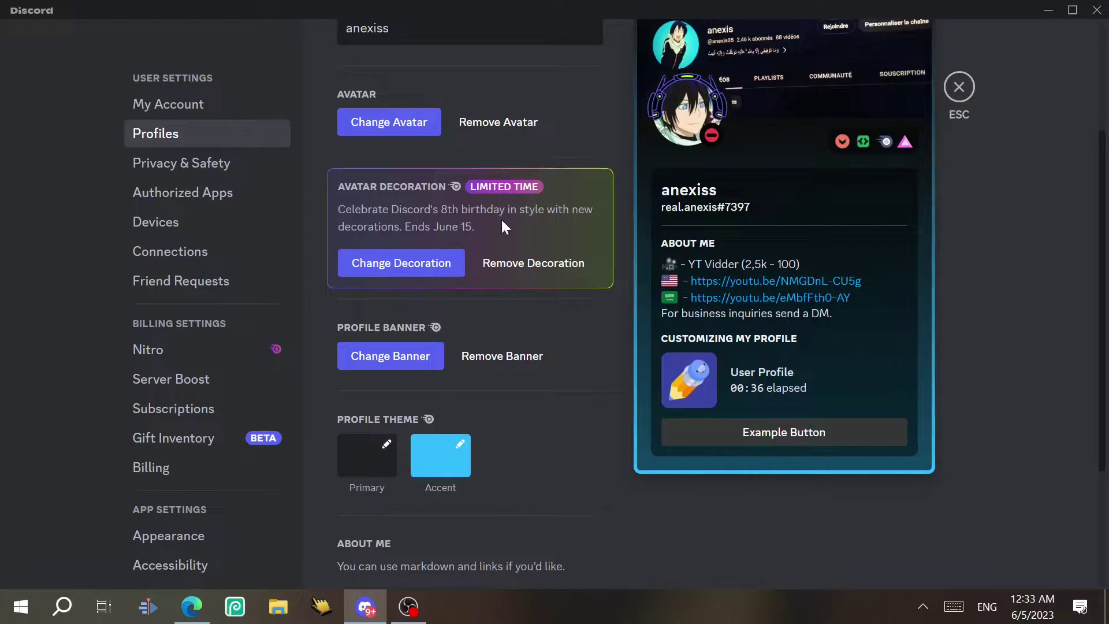
left_click(440, 261)
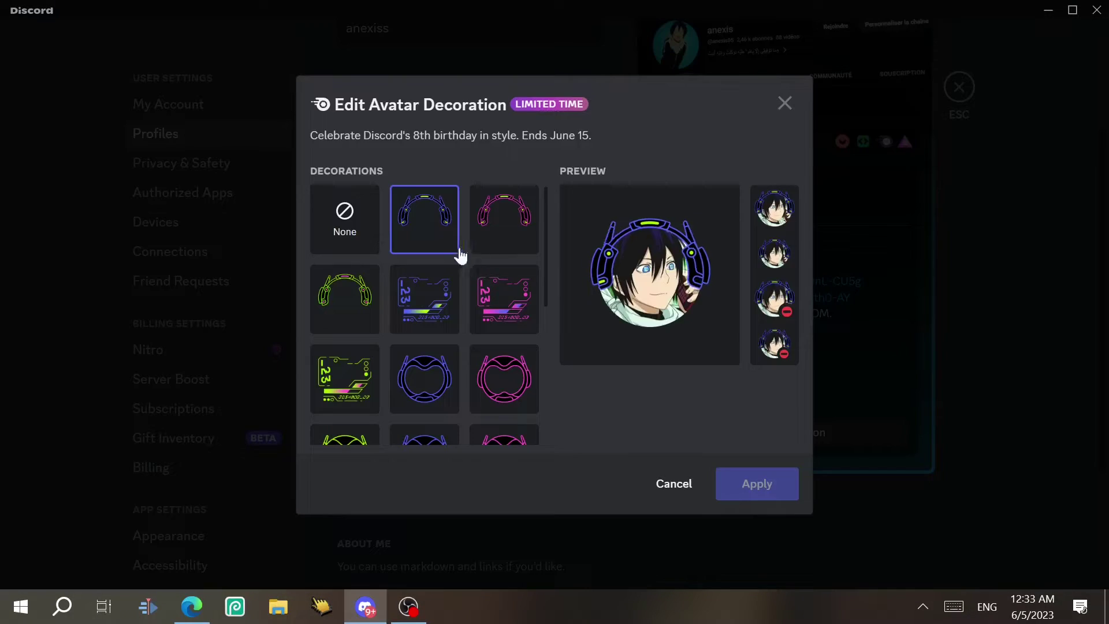
left_click(423, 300)
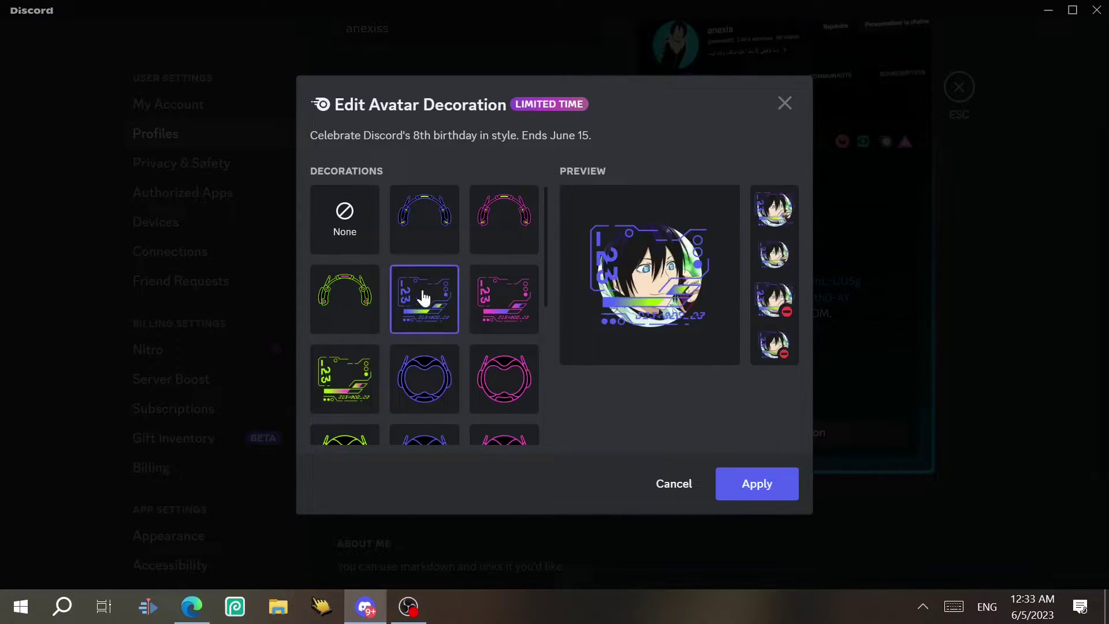
left_click(670, 479)
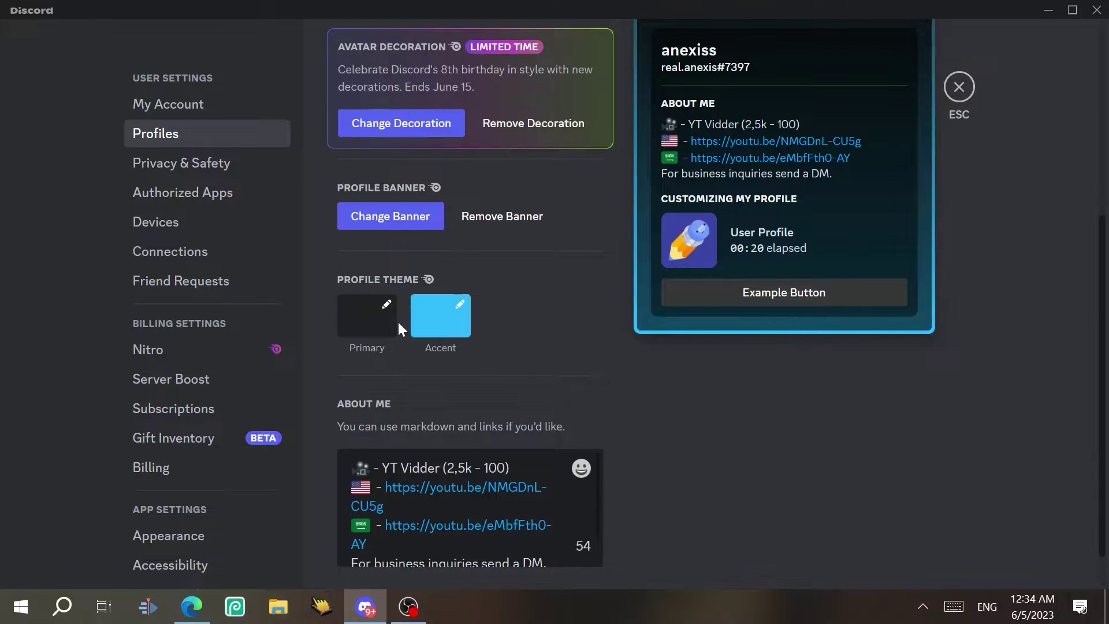
left_click(386, 324)
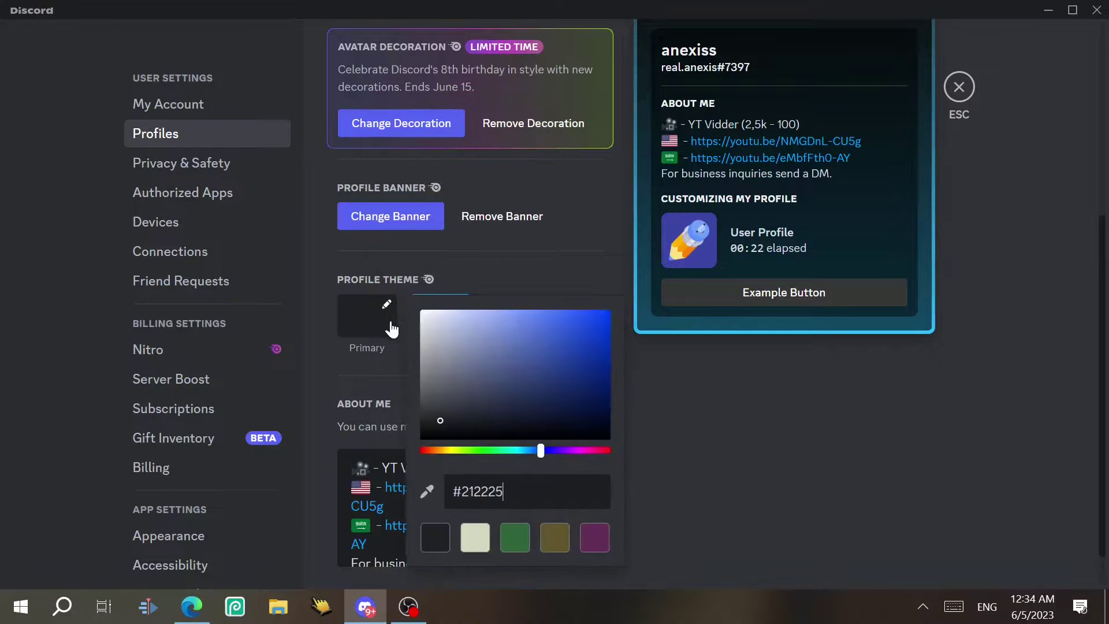
left_click_drag(482, 341, 503, 335)
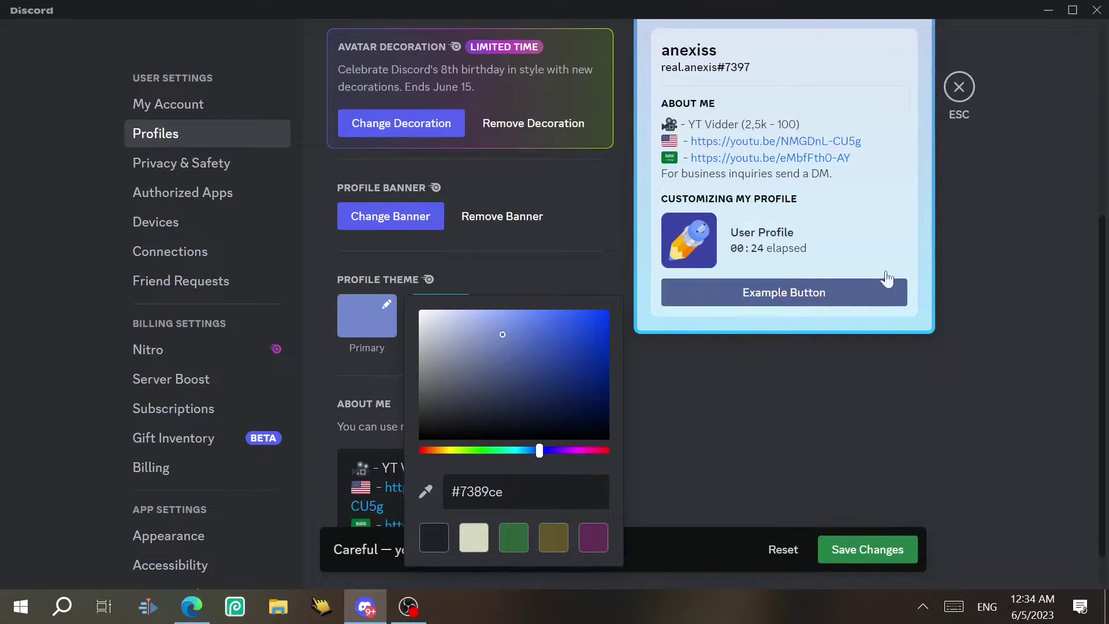
left_click(686, 244)
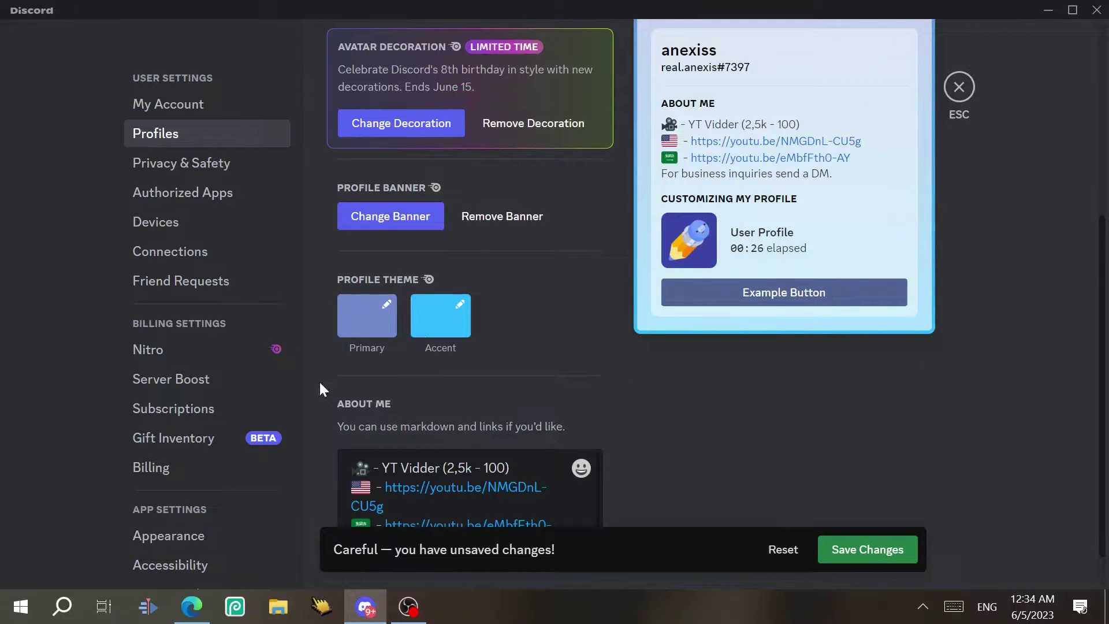
left_click(436, 316)
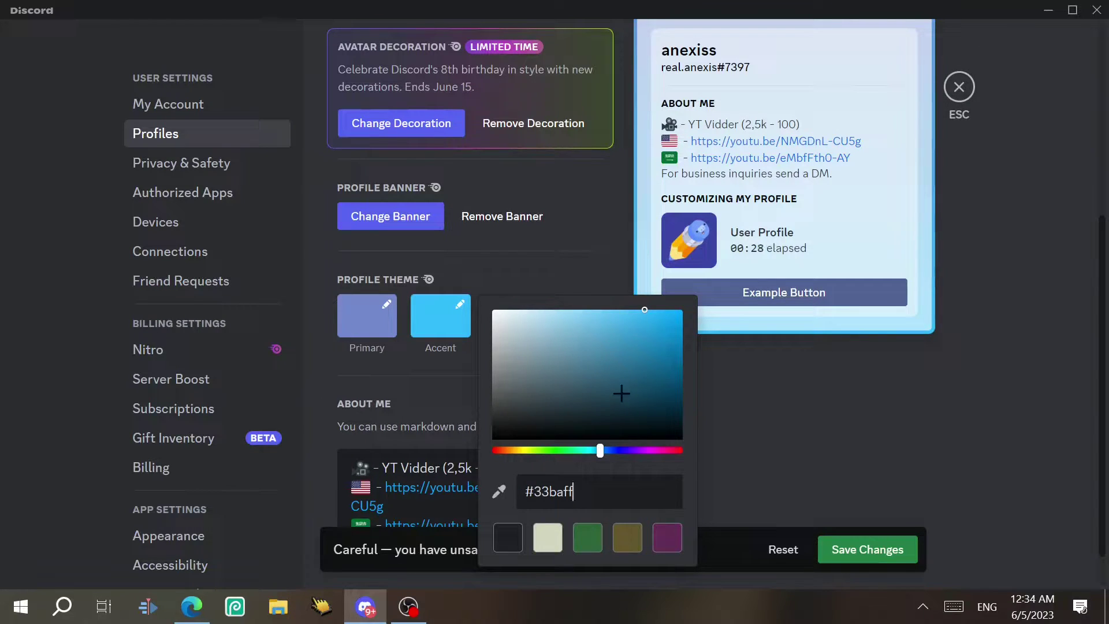
left_click(577, 311)
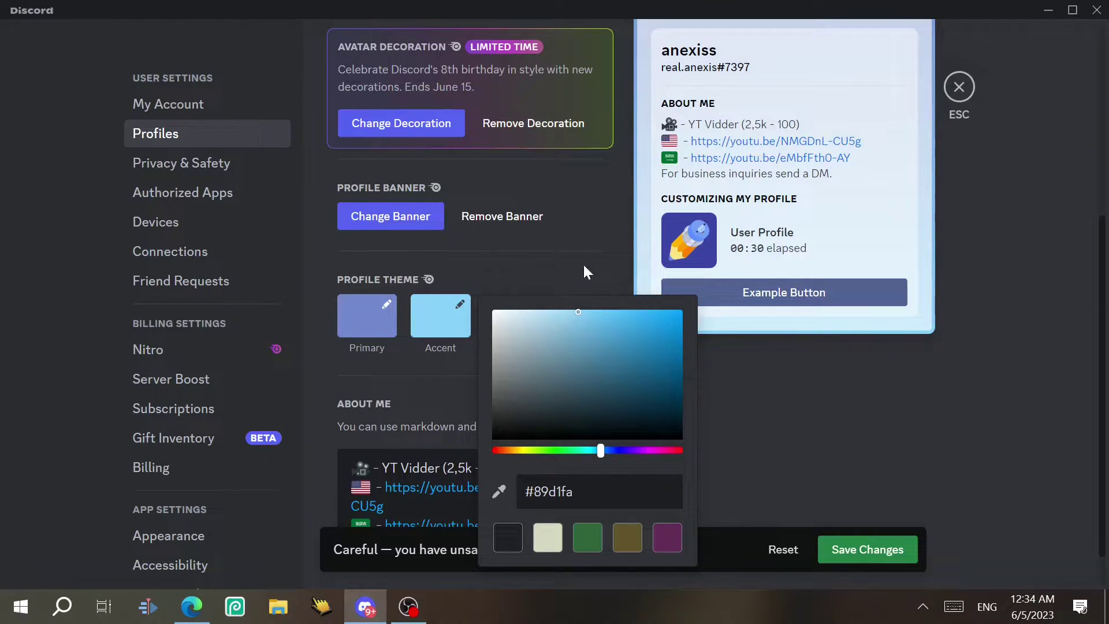
left_click(782, 549)
left_click_drag(520, 495, 385, 440)
left_click(400, 420)
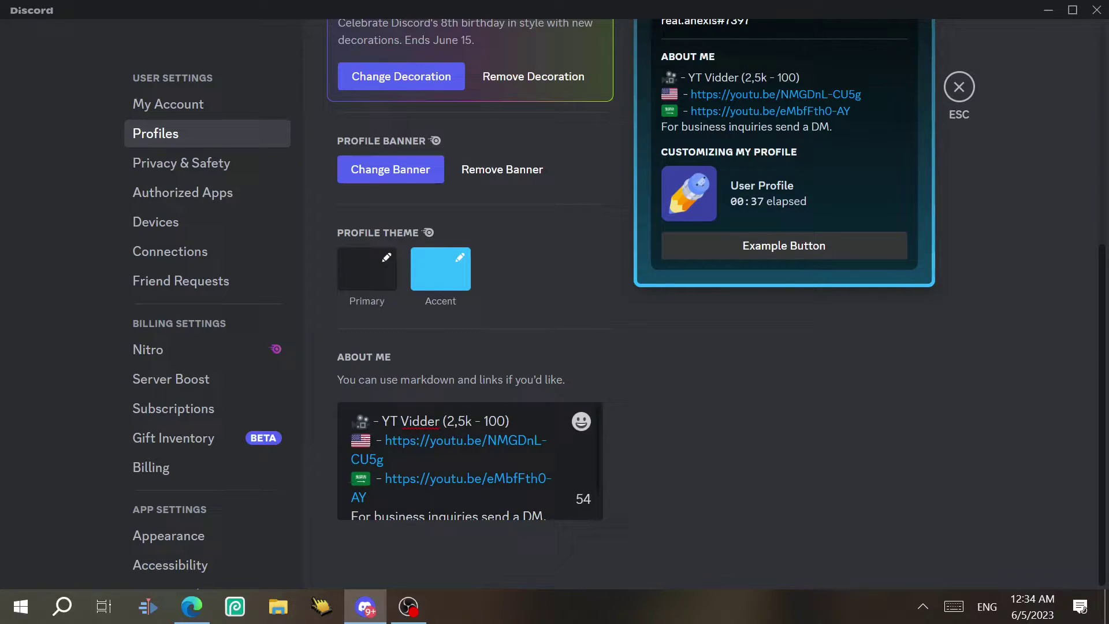
Close the About Me emoji picker unused, then view The Anexis in Server Profiles
left_click(580, 430)
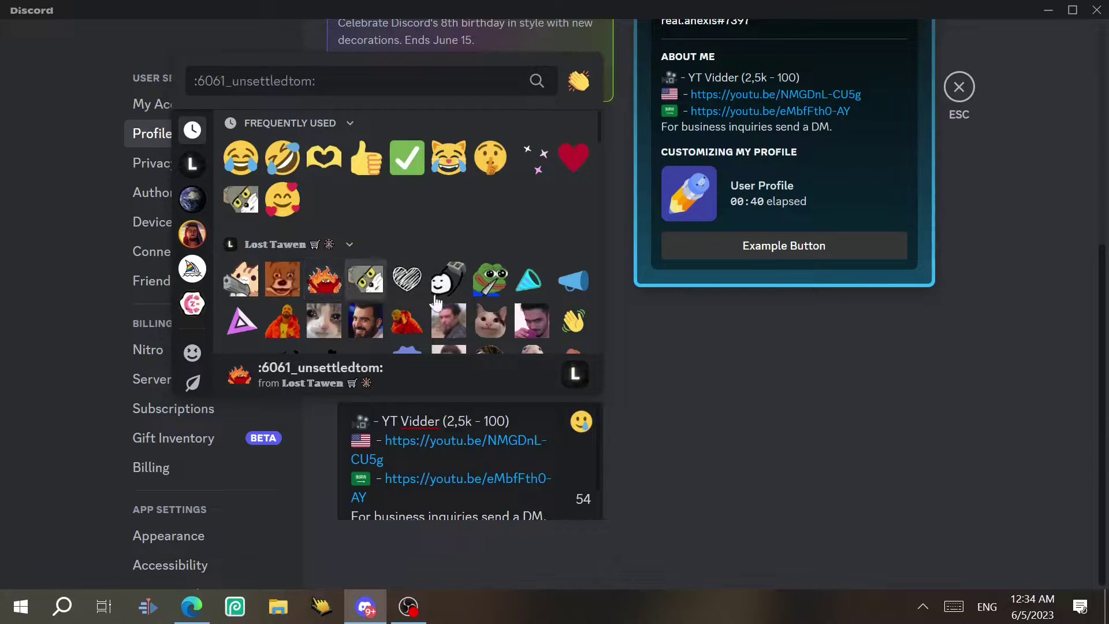
left_click(813, 421)
scroll(1103, 416, "up", 5)
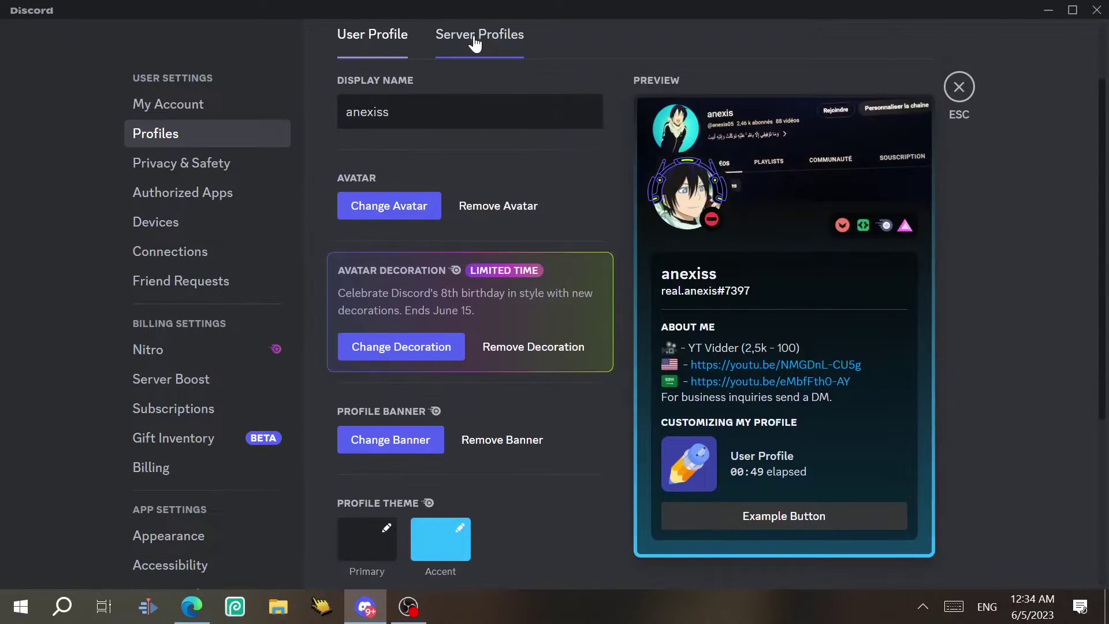
left_click(473, 36)
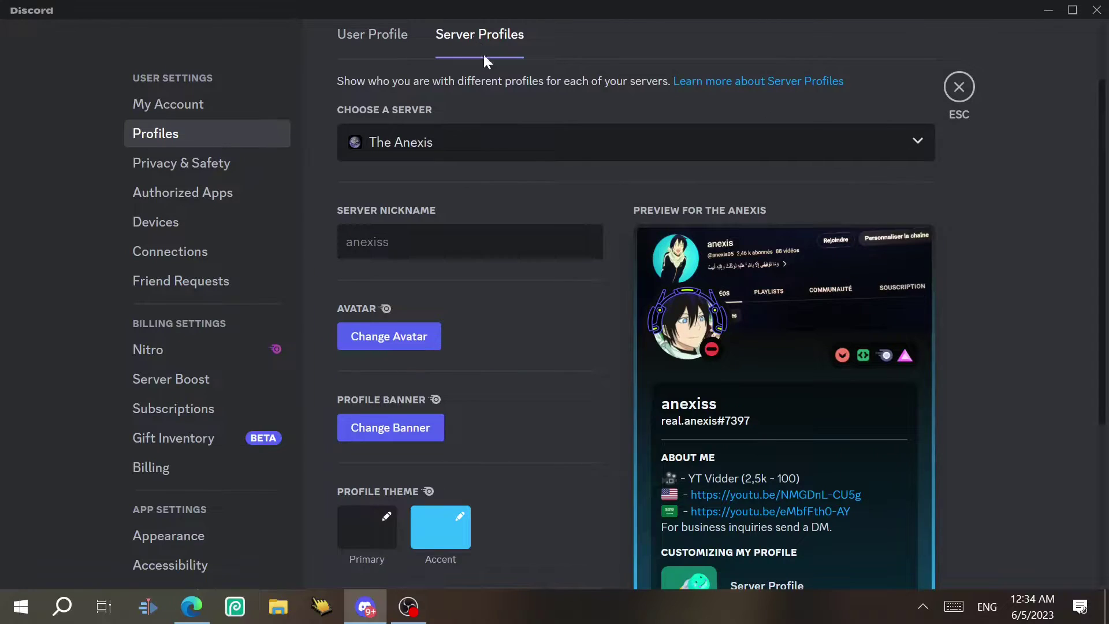
left_click(460, 143)
left_click(353, 143)
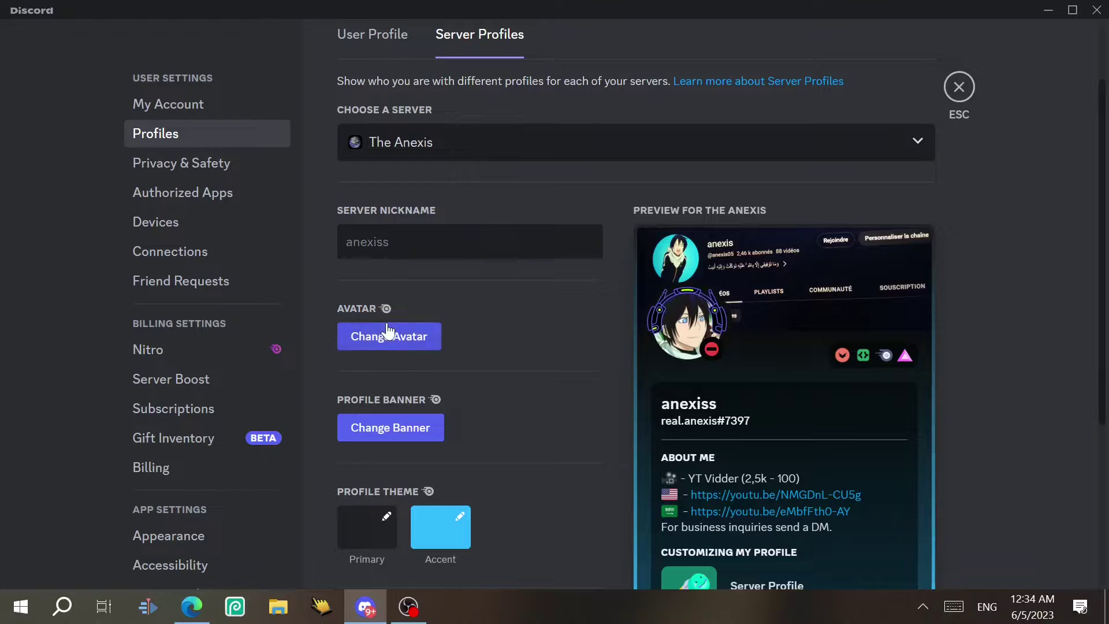
mouse_move(385, 314)
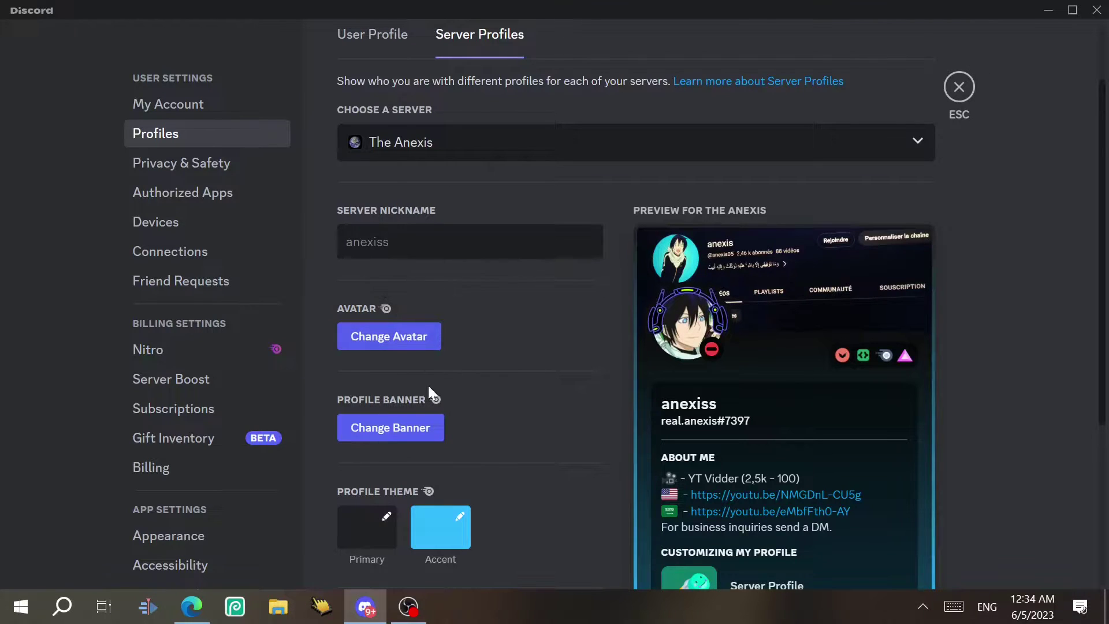
mouse_move(434, 401)
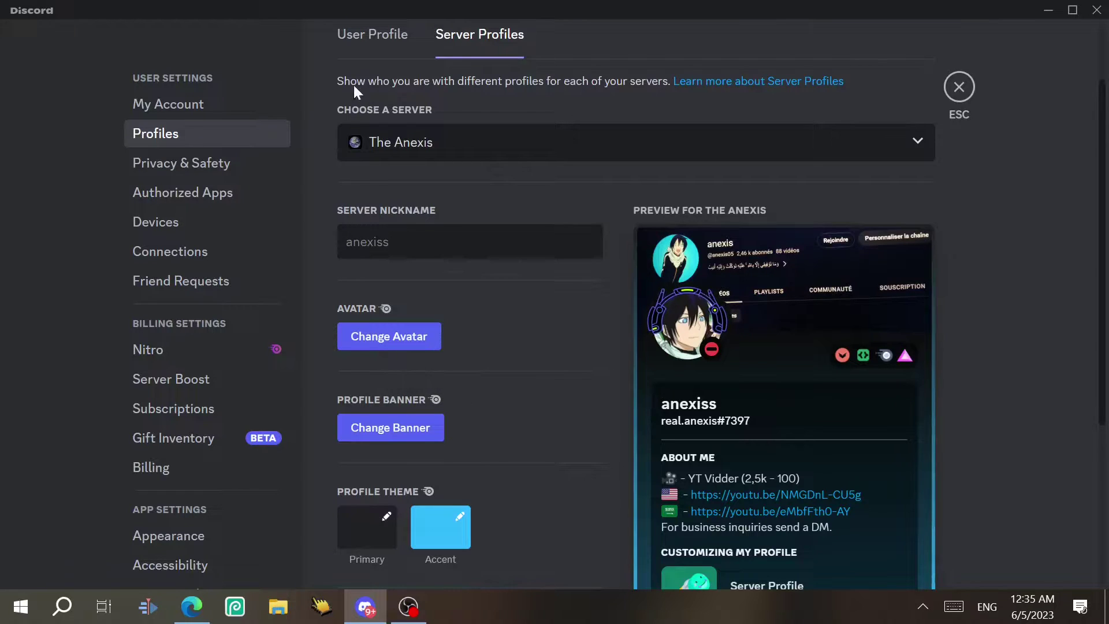
Open and close the profile banner choices, then go to Privacy & Safety
left_click(372, 35)
left_click(785, 125)
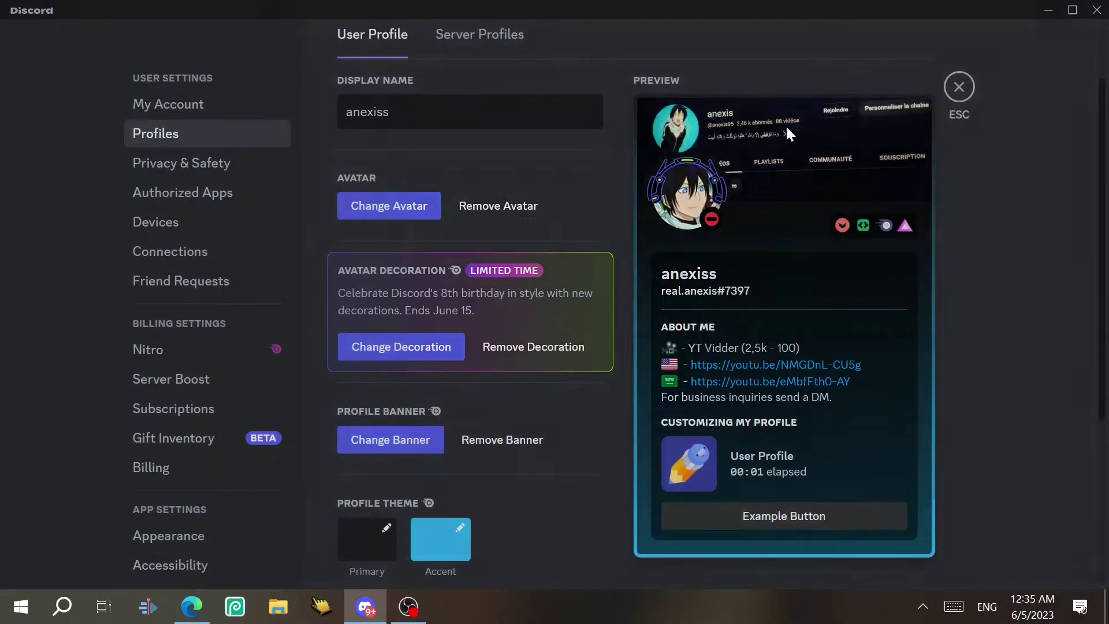
left_click(833, 202)
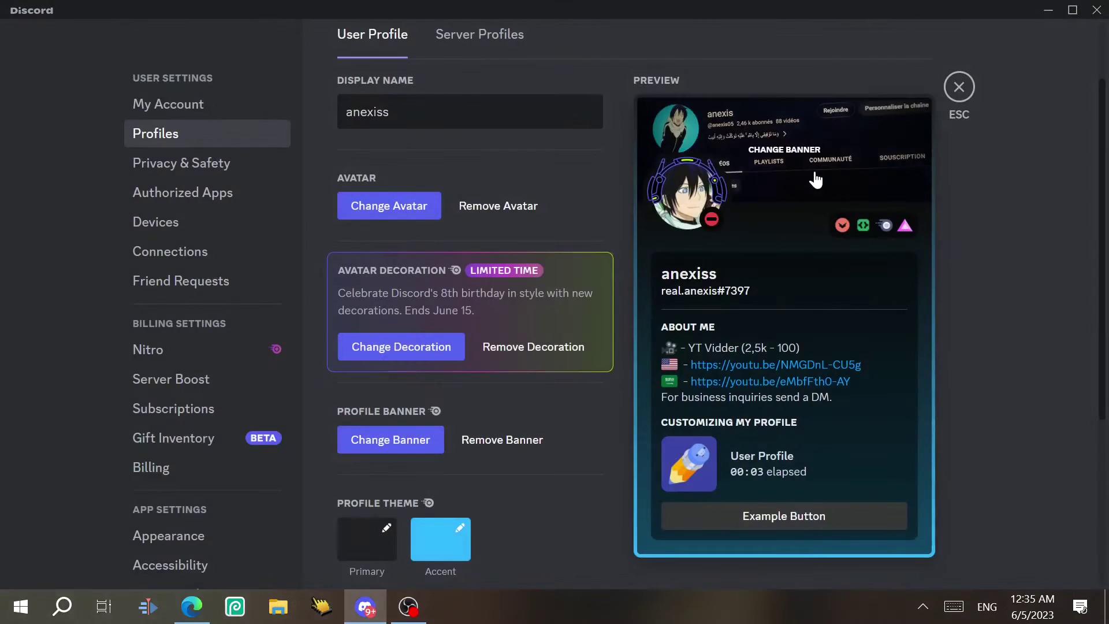
left_click(477, 35)
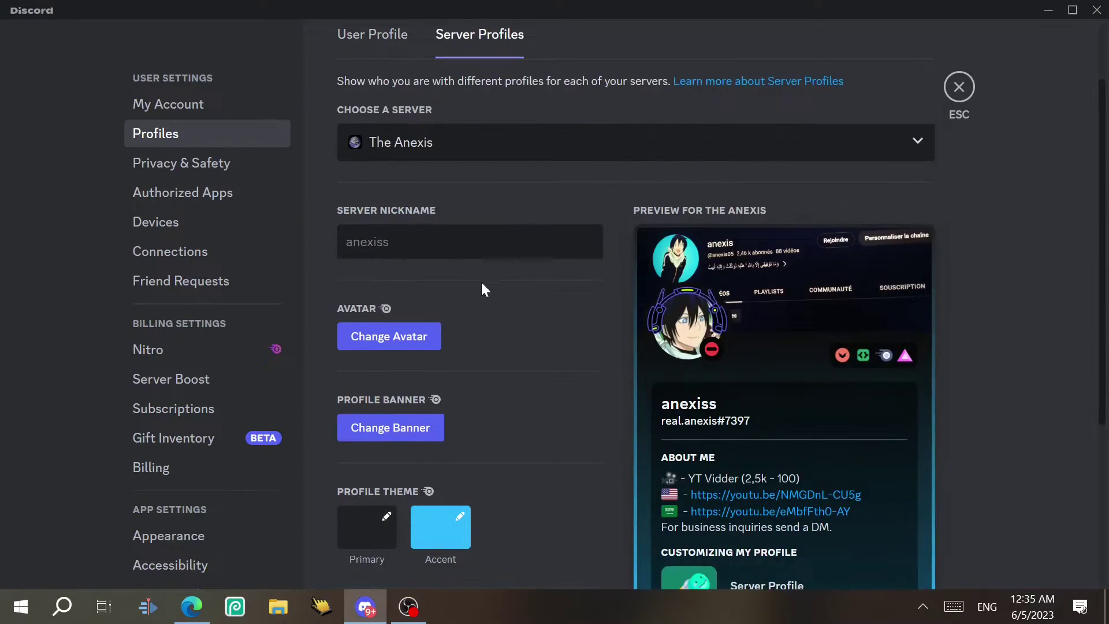
left_click(179, 164)
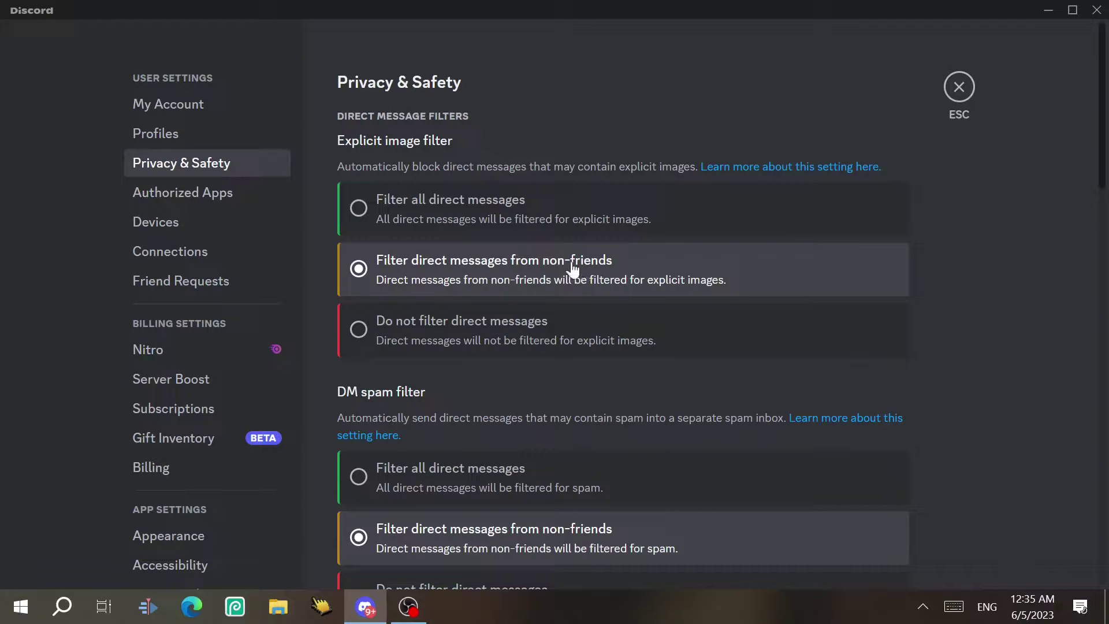
left_click(459, 340)
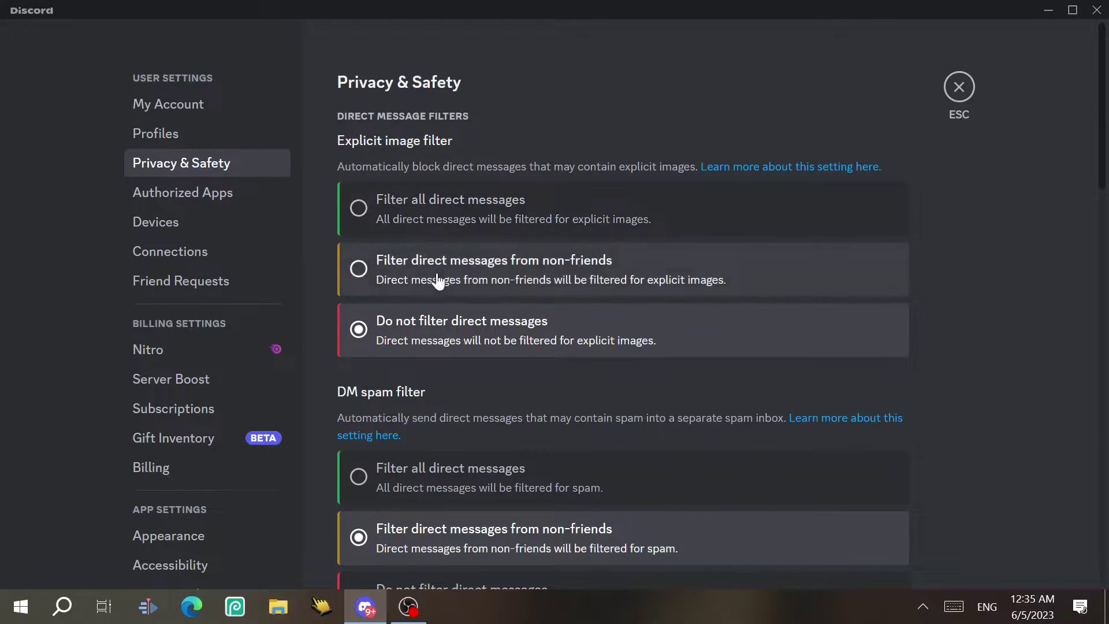
left_click(438, 280)
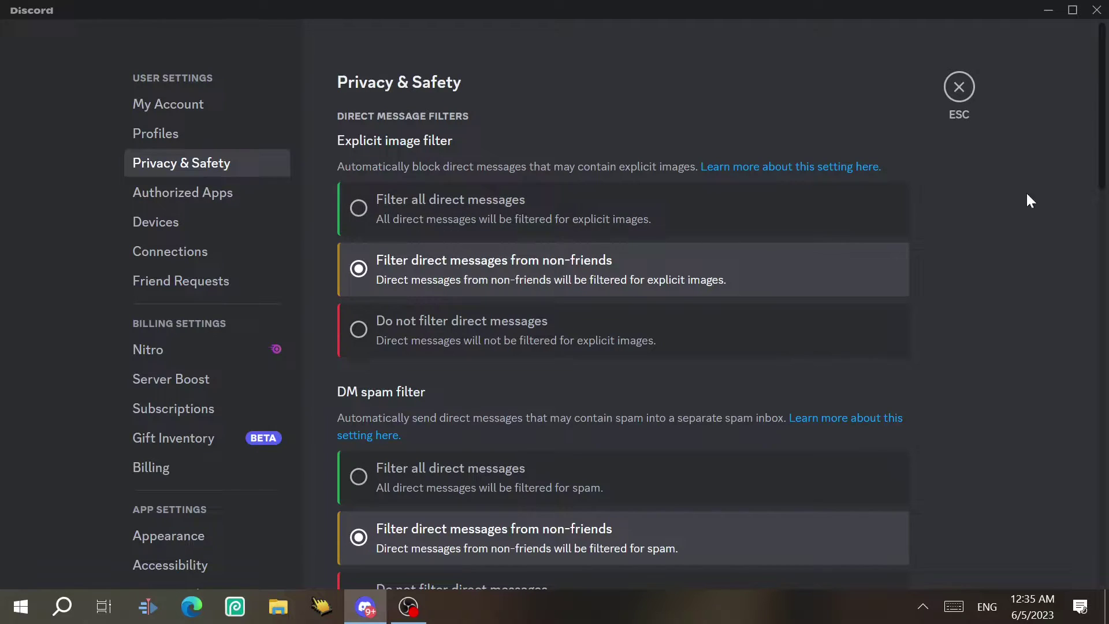
scroll(1026, 192, "down", 3)
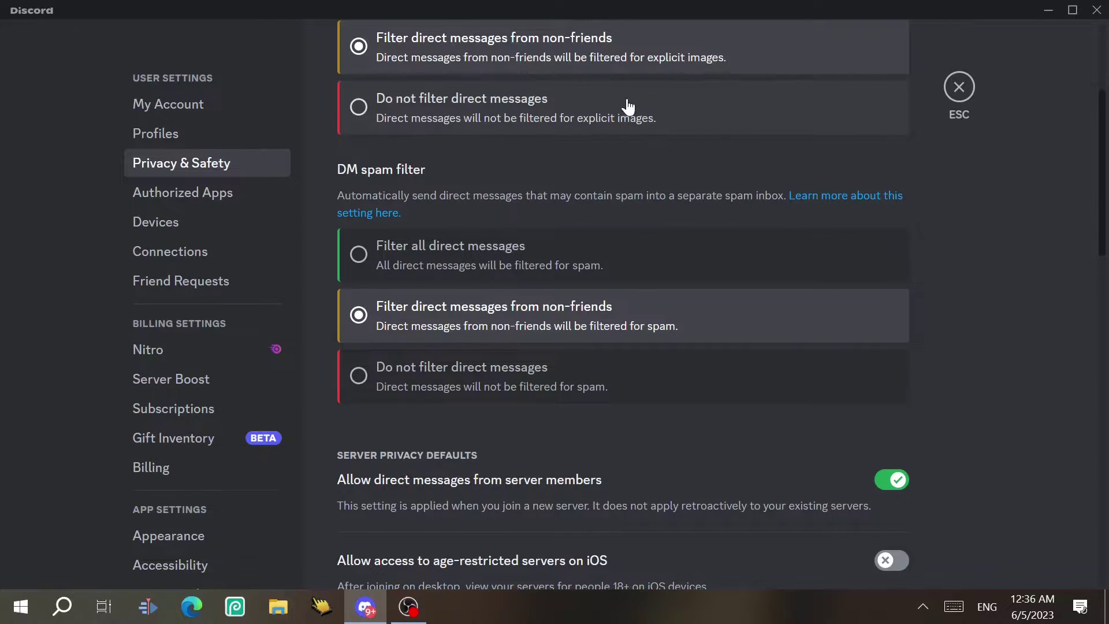
scroll(354, 108, "down", 5)
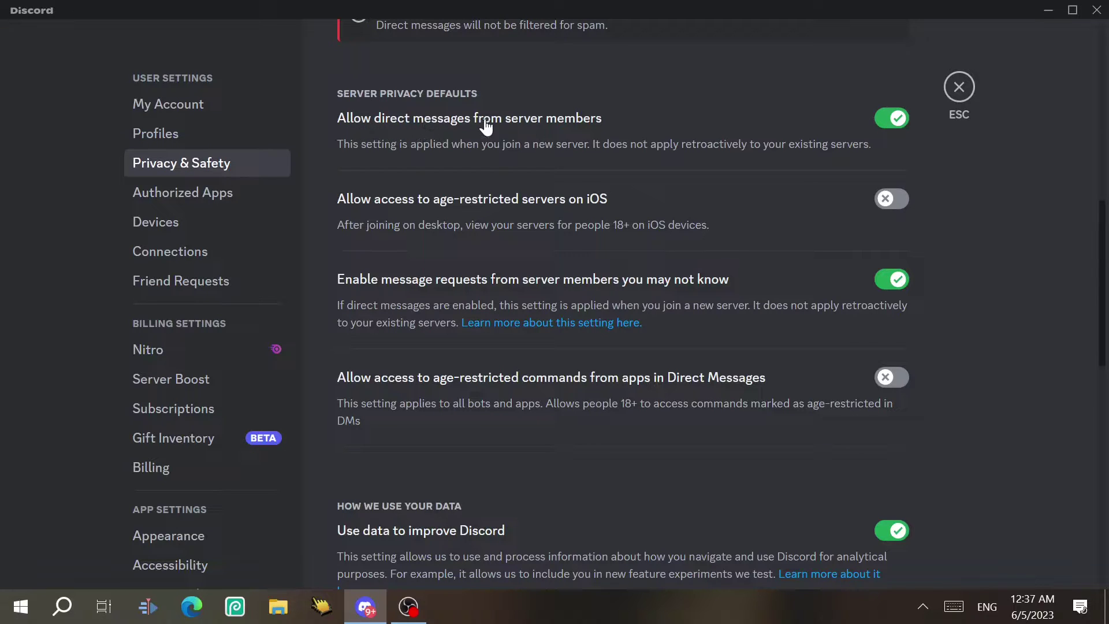
Toggle server-member DMs off and back on, then allow age-restricted servers on iOS
left_click(892, 124)
left_click(889, 122)
left_click(889, 124)
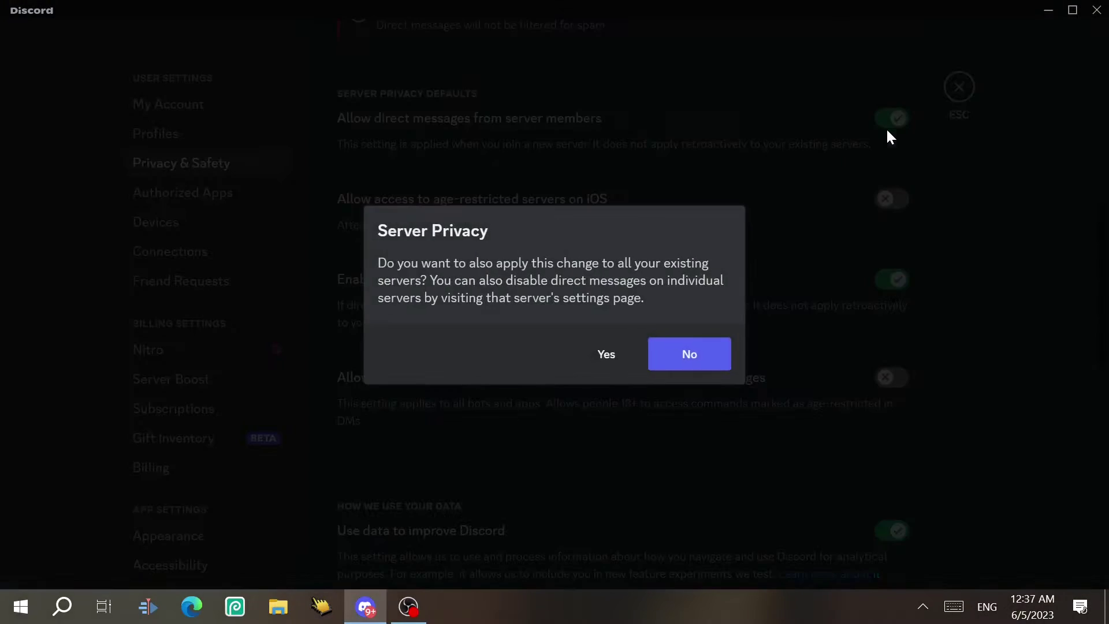
key("Escape")
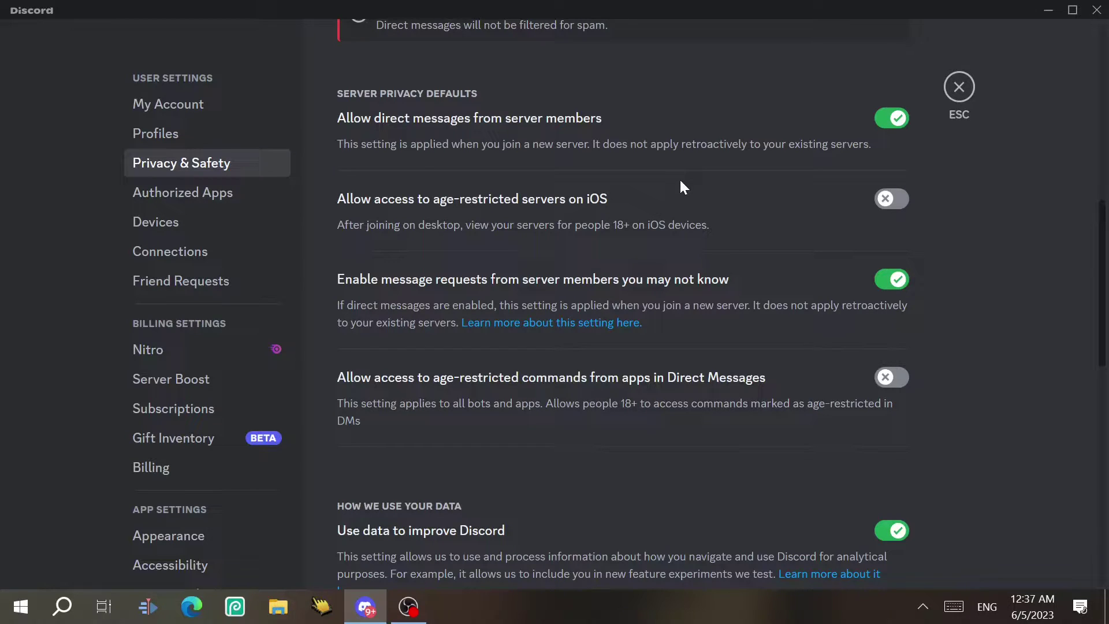
left_click(884, 206)
left_click_drag(1097, 279, 1094, 321)
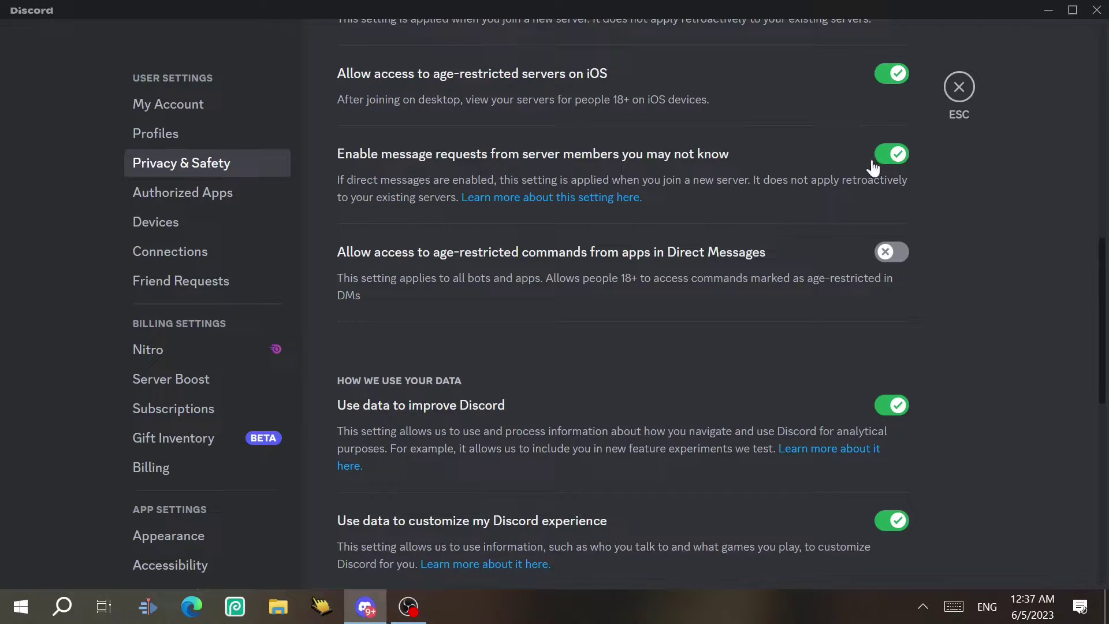
Toggle message requests off and back on, declining to apply it to existing servers
left_click(897, 165)
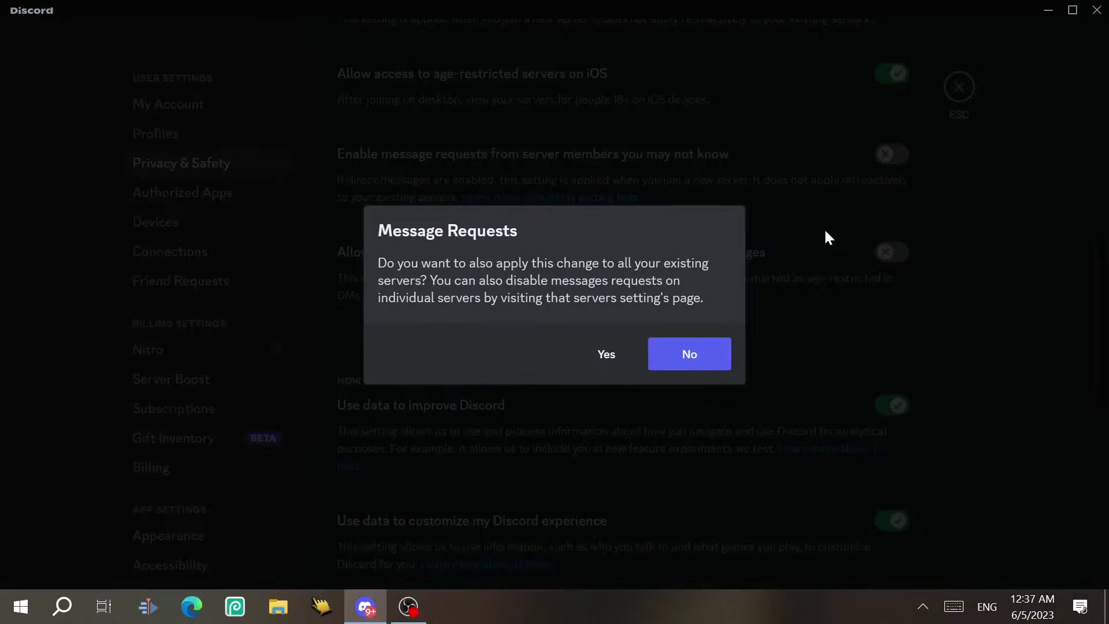
left_click(824, 227)
left_click(889, 159)
left_click(961, 172)
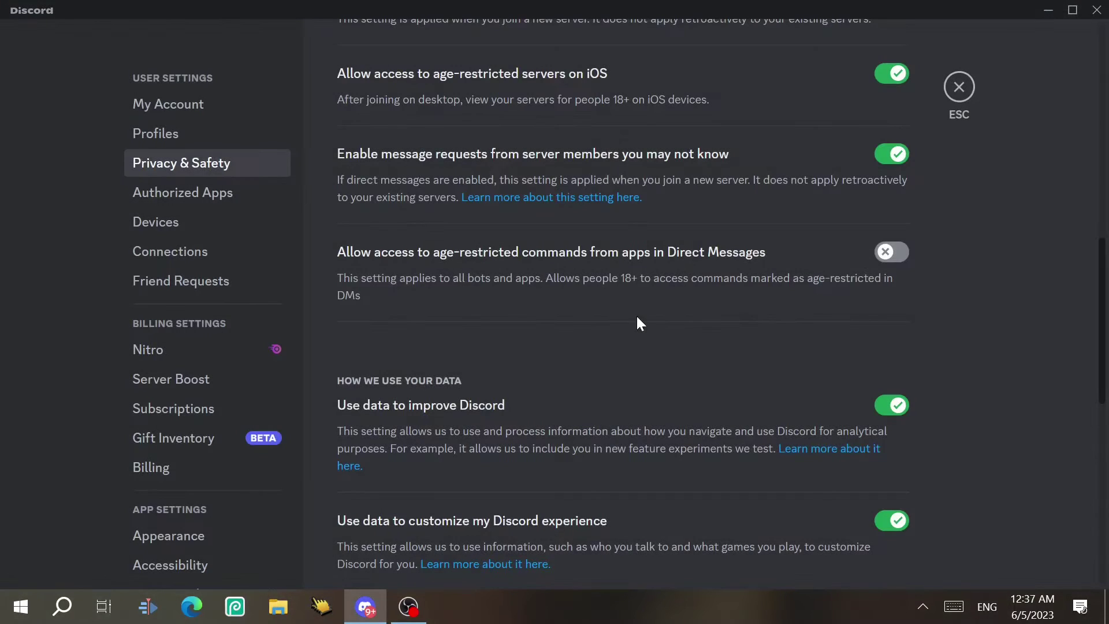
scroll(433, 271, "down", 1)
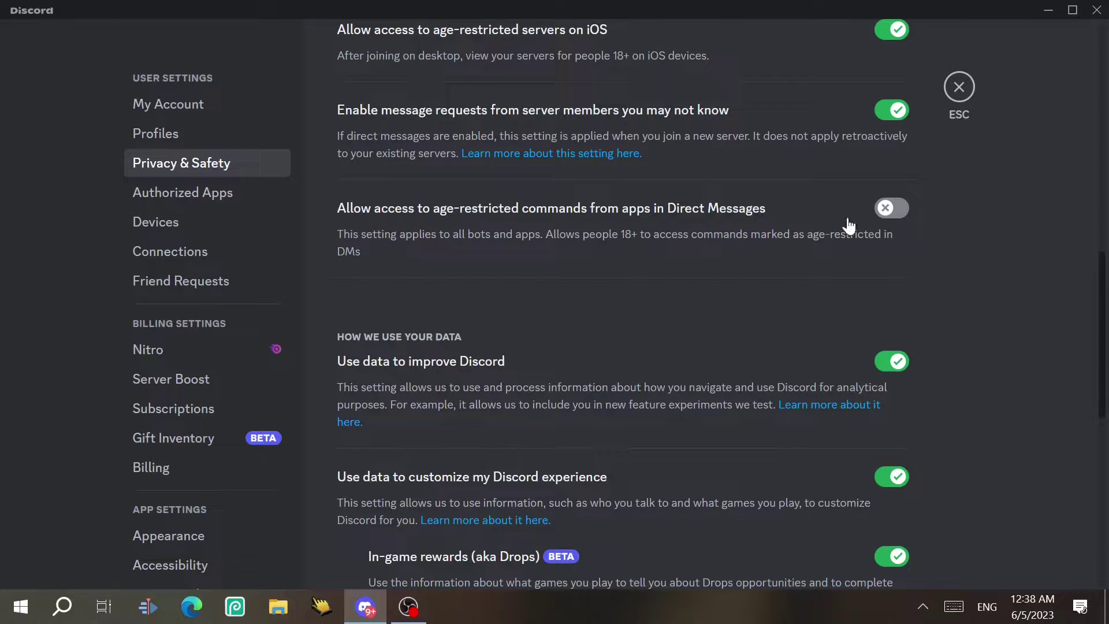
left_click(885, 214)
left_click(887, 215)
scroll(1105, 336, "down", 5)
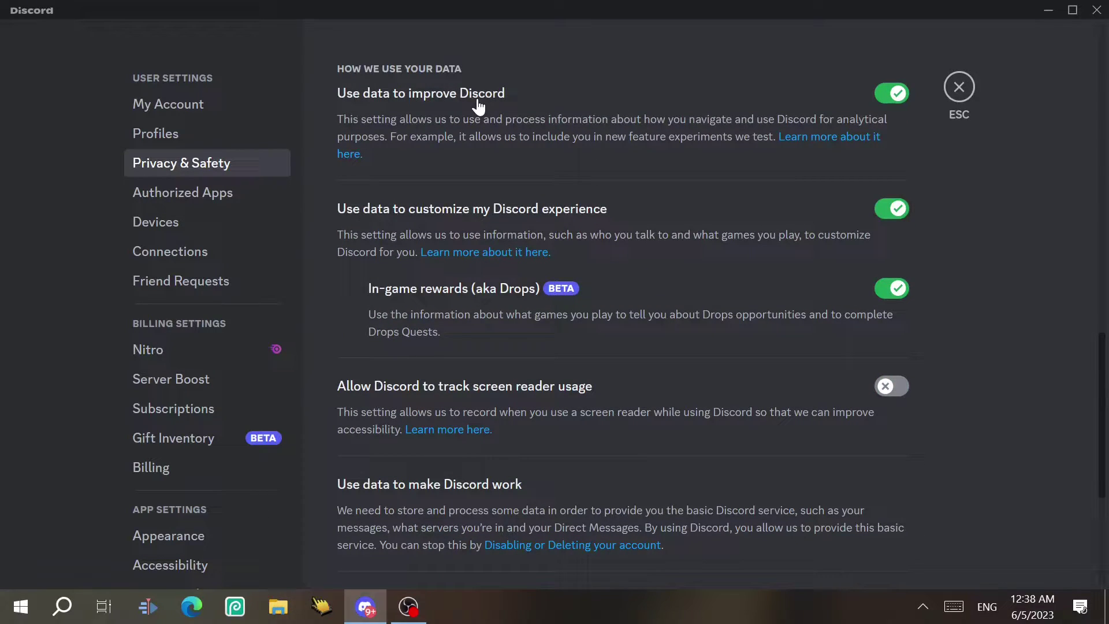
left_click(893, 94)
left_click(862, 97)
scroll(757, 163, "down", 2)
In Authorized Apps, deauthorize BotGhost and confirm
left_click(171, 192)
scroll(171, 196, "down", 1)
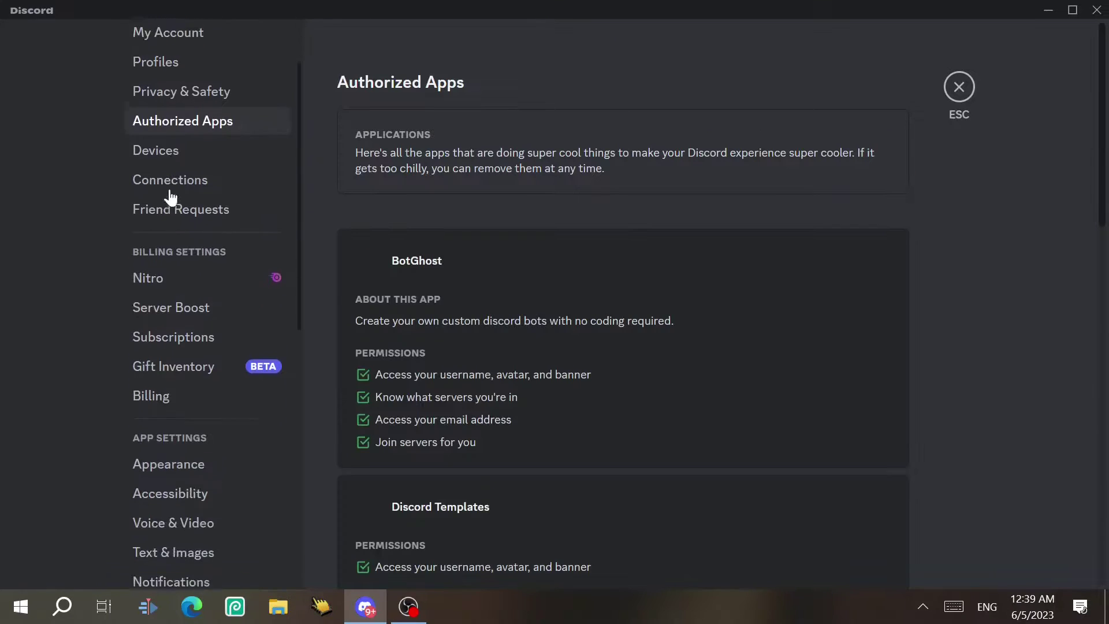
scroll(169, 196, "up", 1)
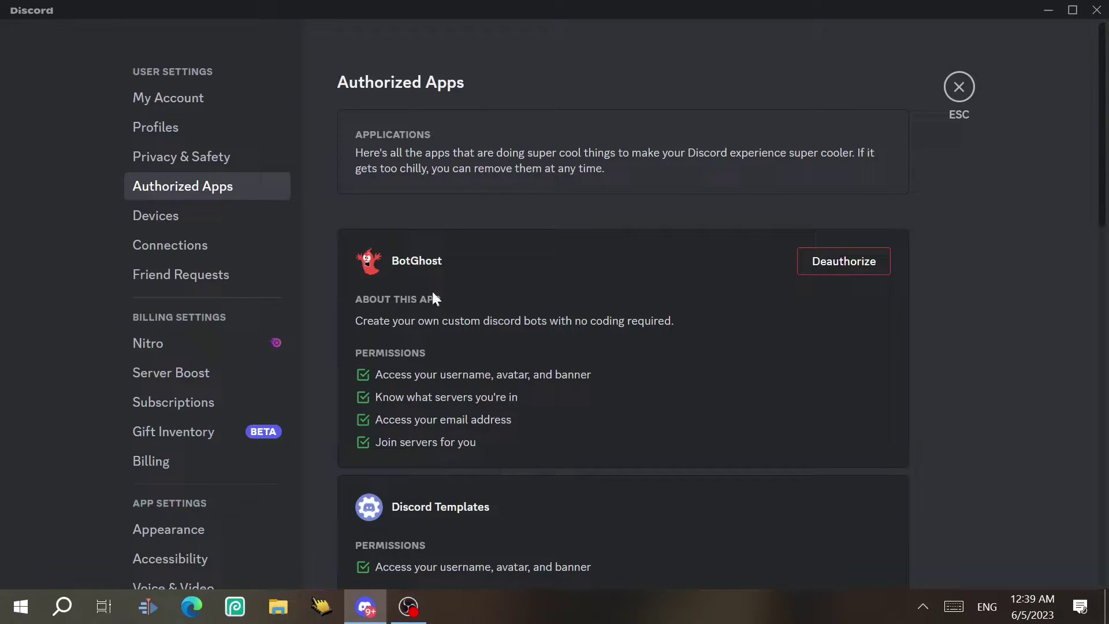
left_click(809, 268)
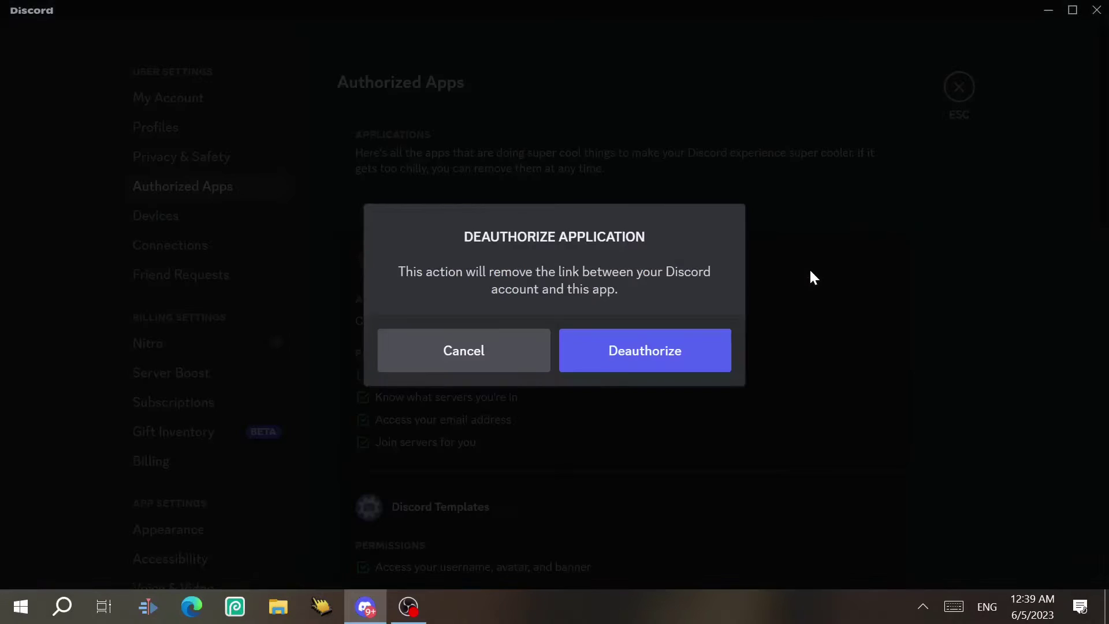
left_click(681, 348)
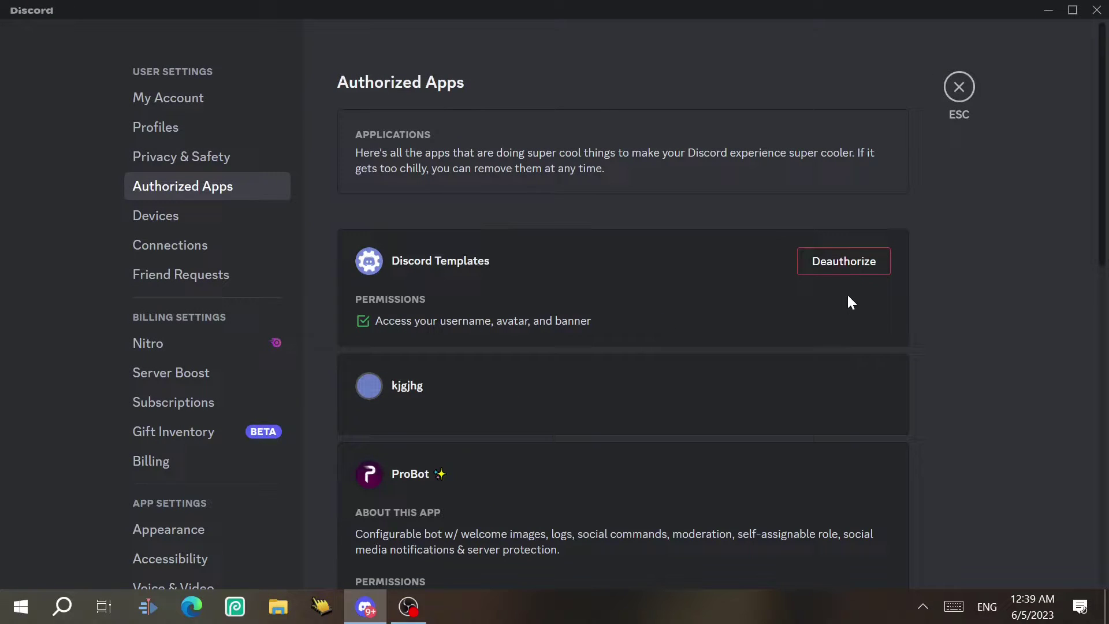
Deauthorize Xenon and confirm, then open the Devices page
scroll(1106, 355, "down", 3)
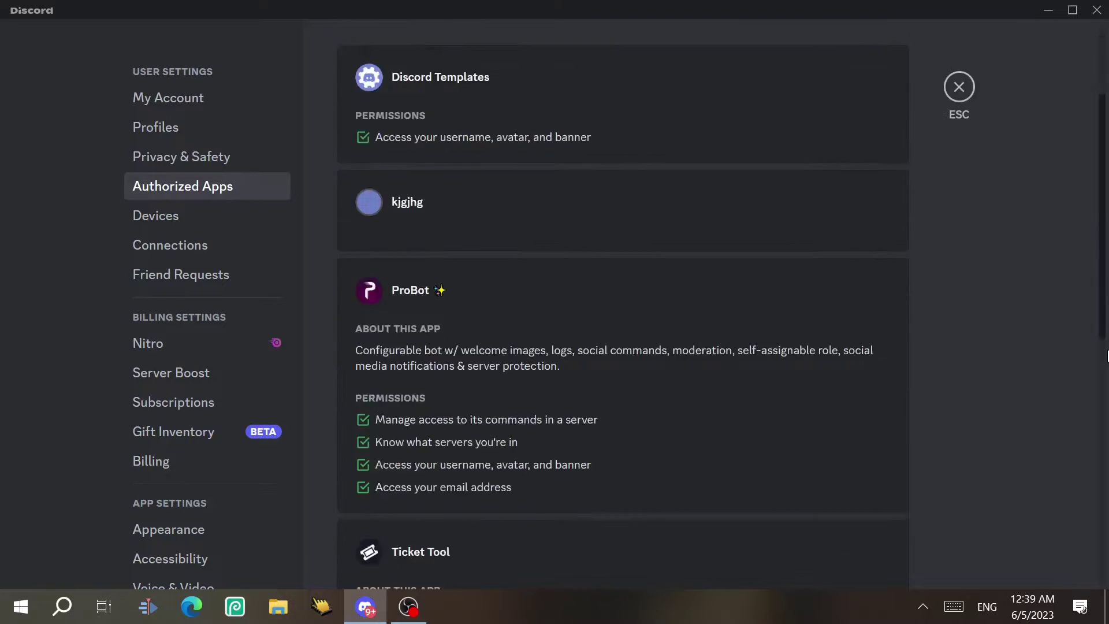
scroll(1106, 356, "down", 8)
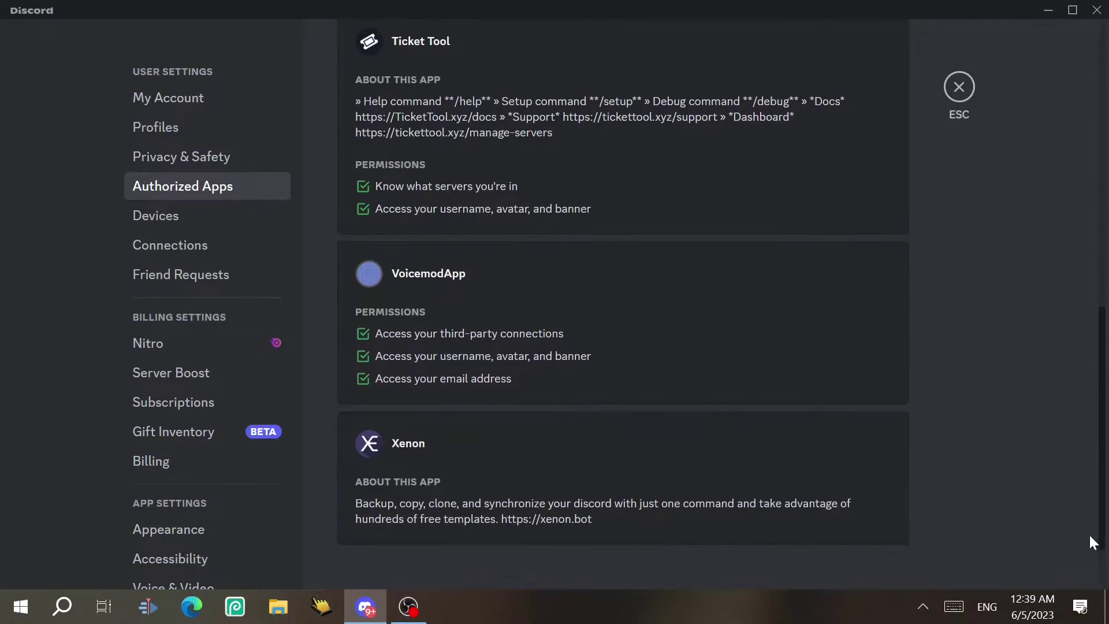
mouse_move(751, 424)
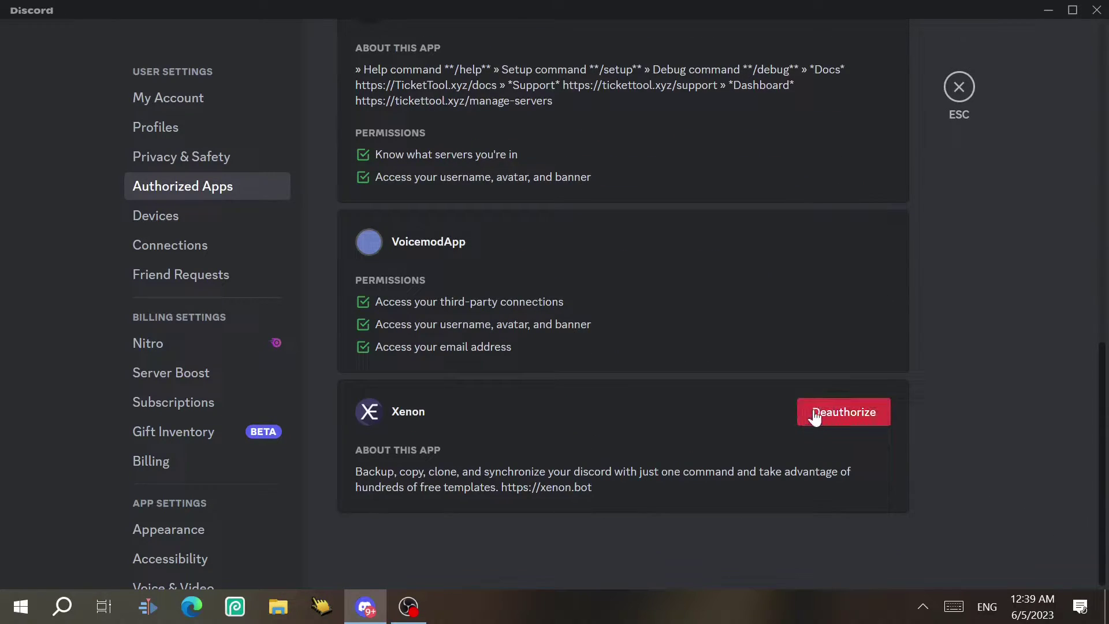
left_click(843, 413)
left_click(715, 372)
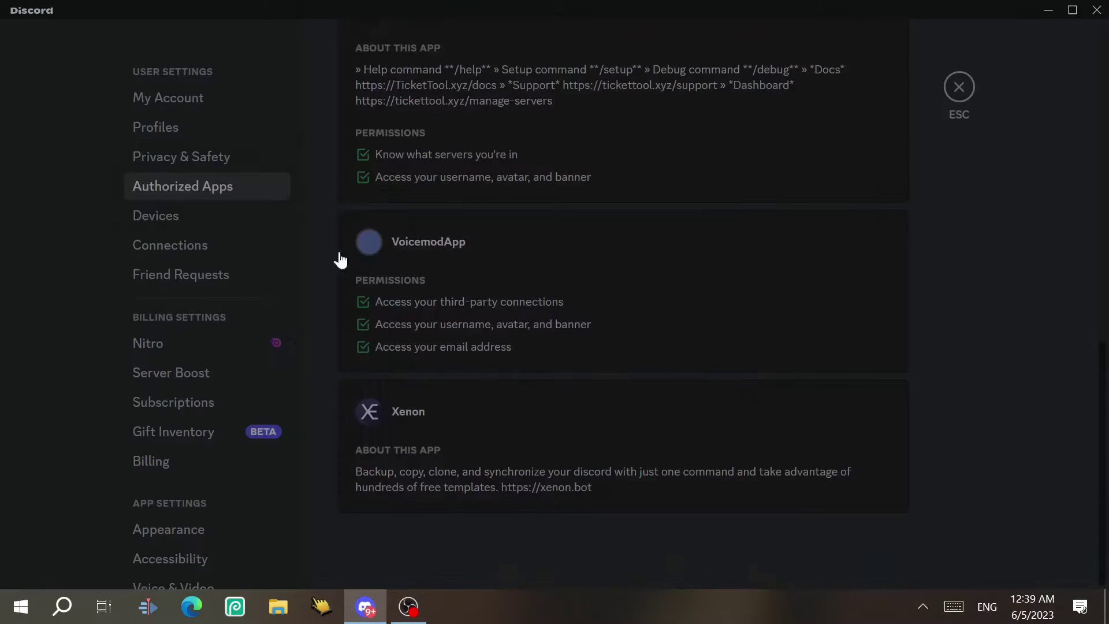
left_click(249, 217)
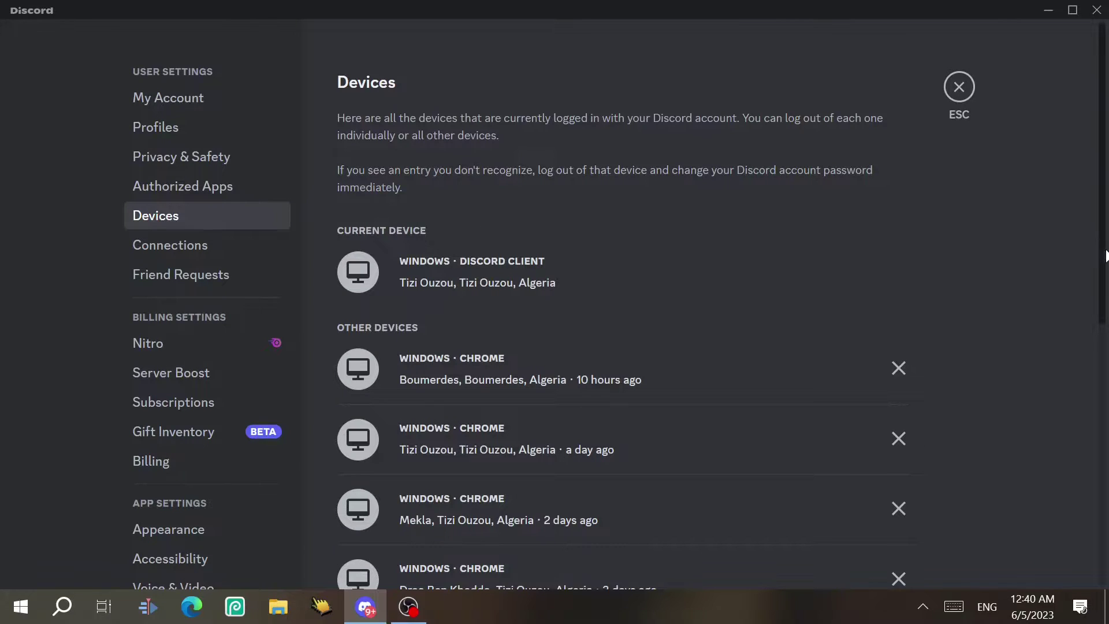
Cancel logging out the first Chrome device, then open the Connections page
scroll(807, 305, "down", 7)
scroll(808, 304, "up", 3)
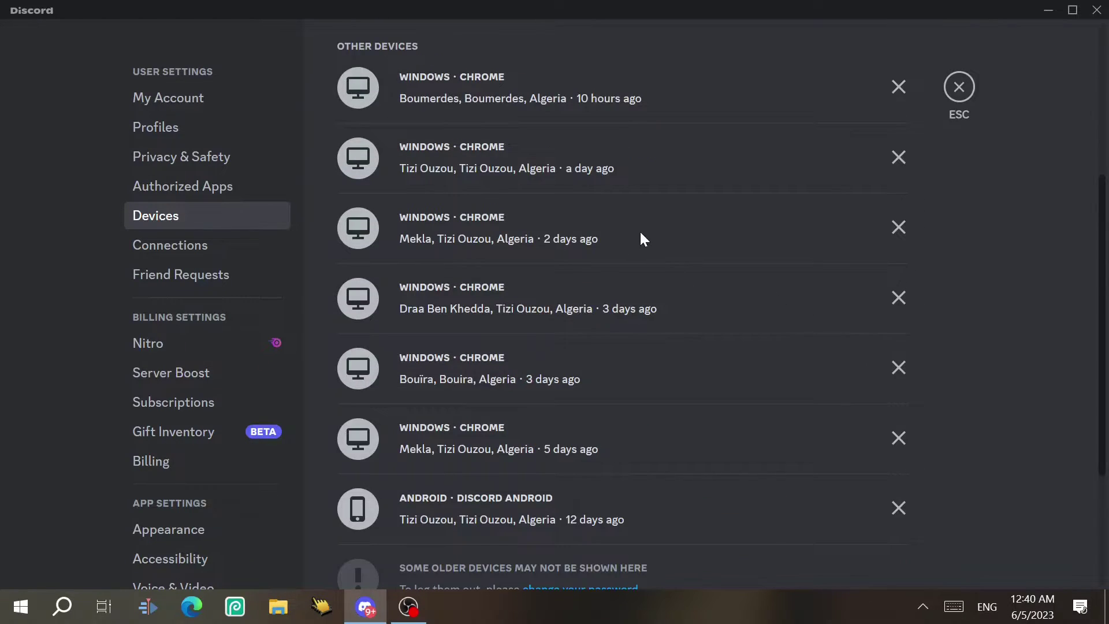
scroll(1096, 265, "up", 3)
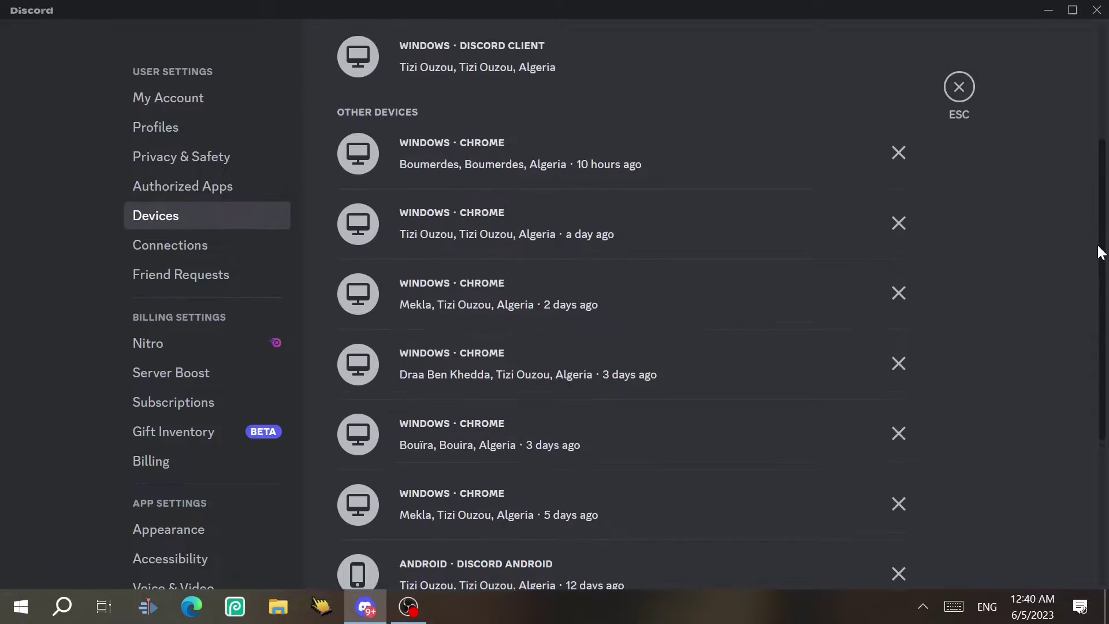
left_click(899, 165)
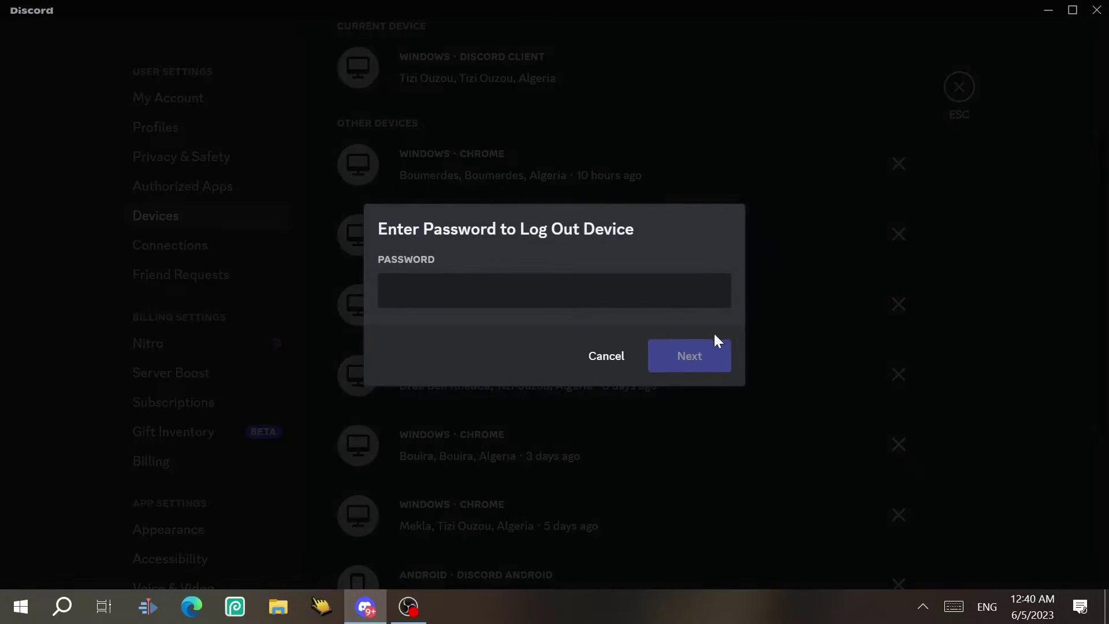
left_click(850, 139)
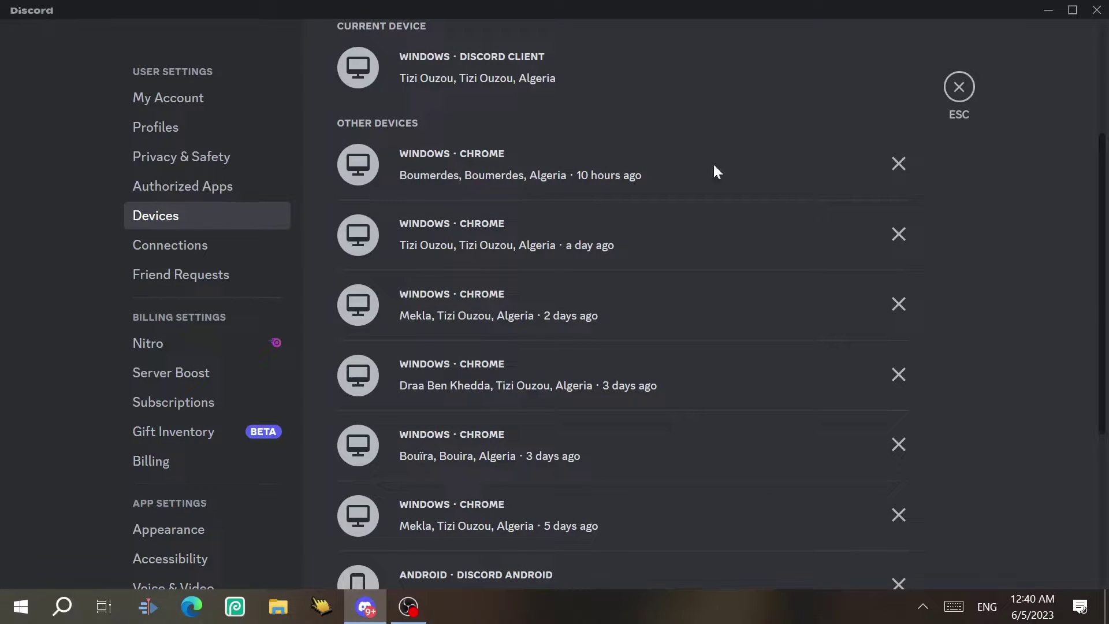
left_click(232, 247)
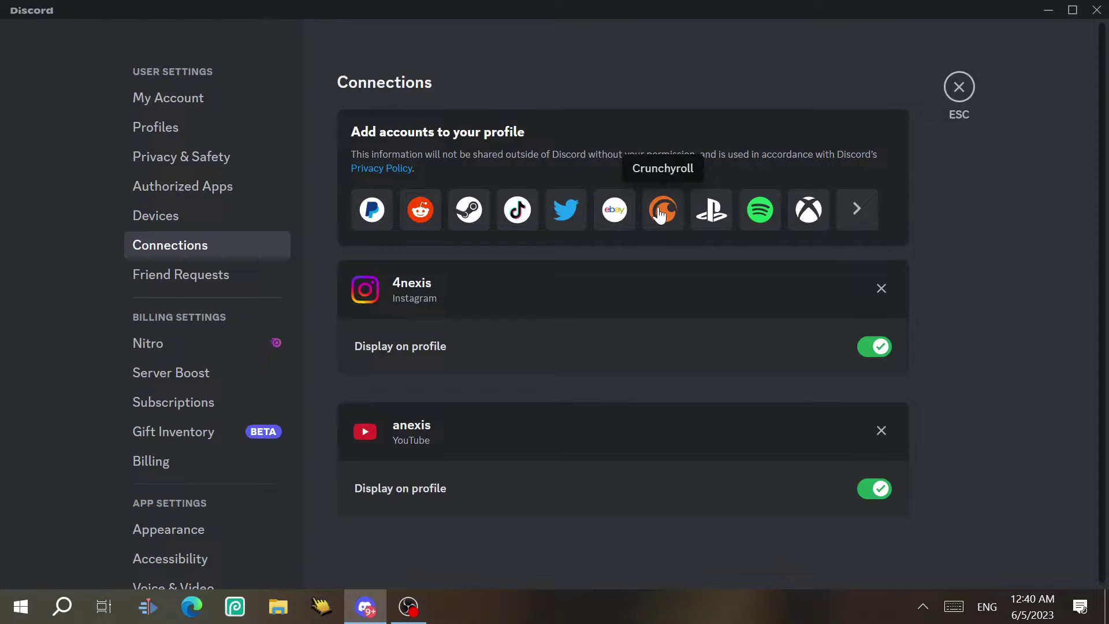
Open Friend Requests from the User Settings sidebar
left_click(194, 273)
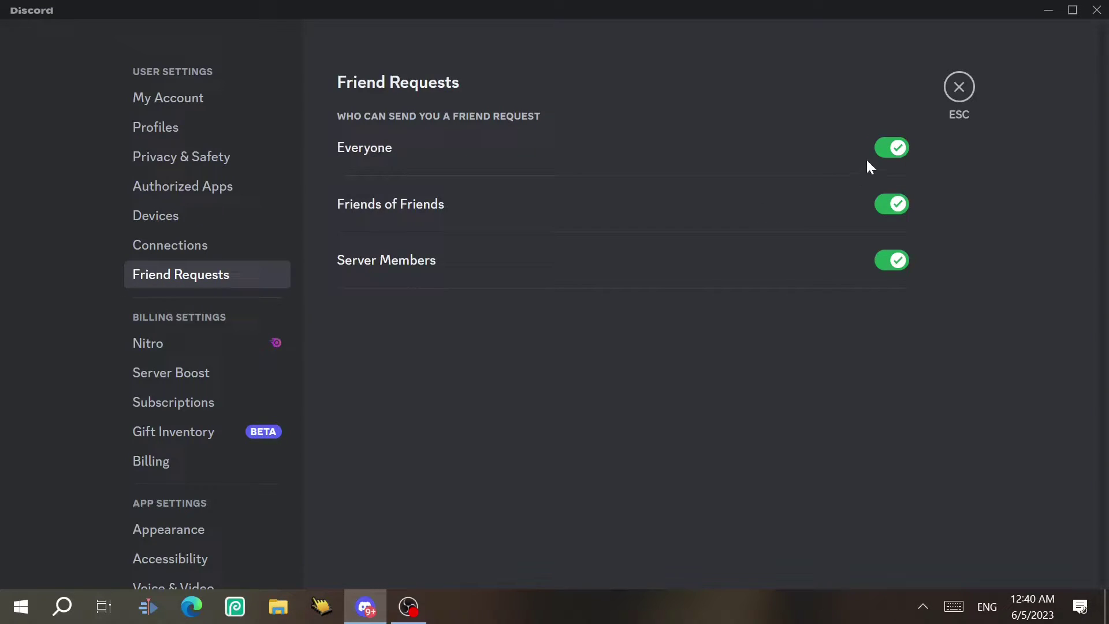
left_click(881, 151)
left_click(891, 204)
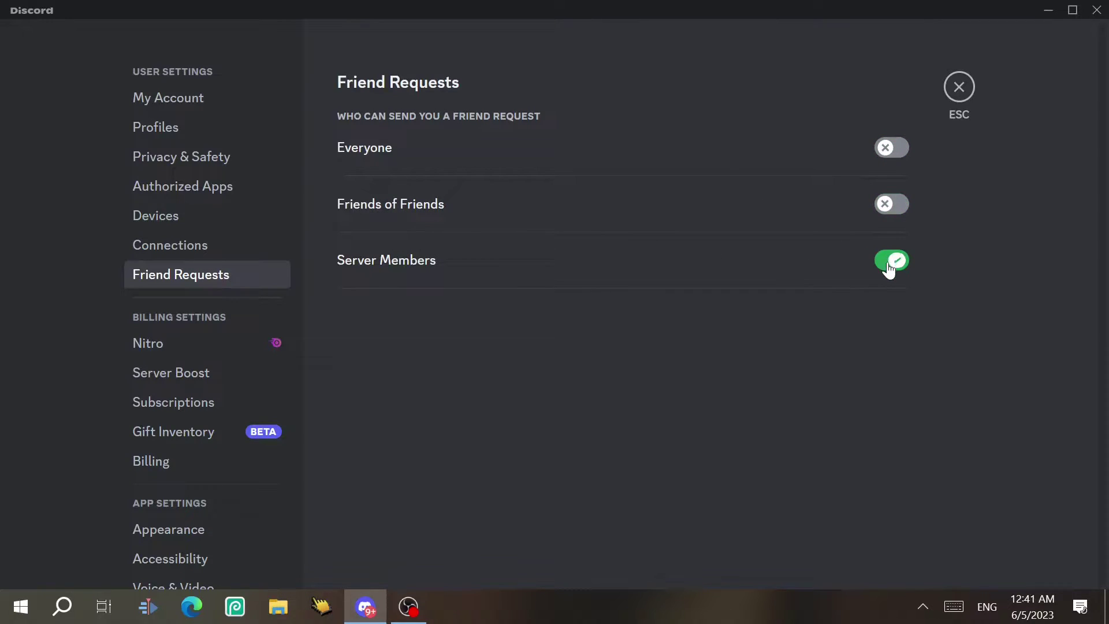
left_click(891, 264)
left_click(892, 148)
scroll(173, 196, "down", 3)
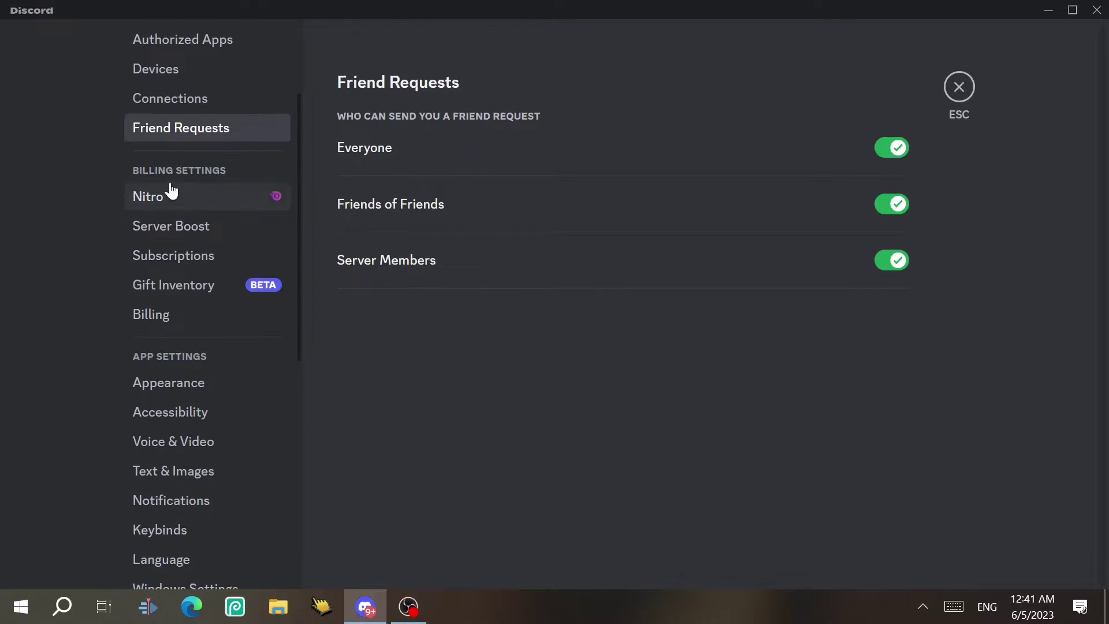
Scroll through the Nitro subscription page
left_click(173, 196)
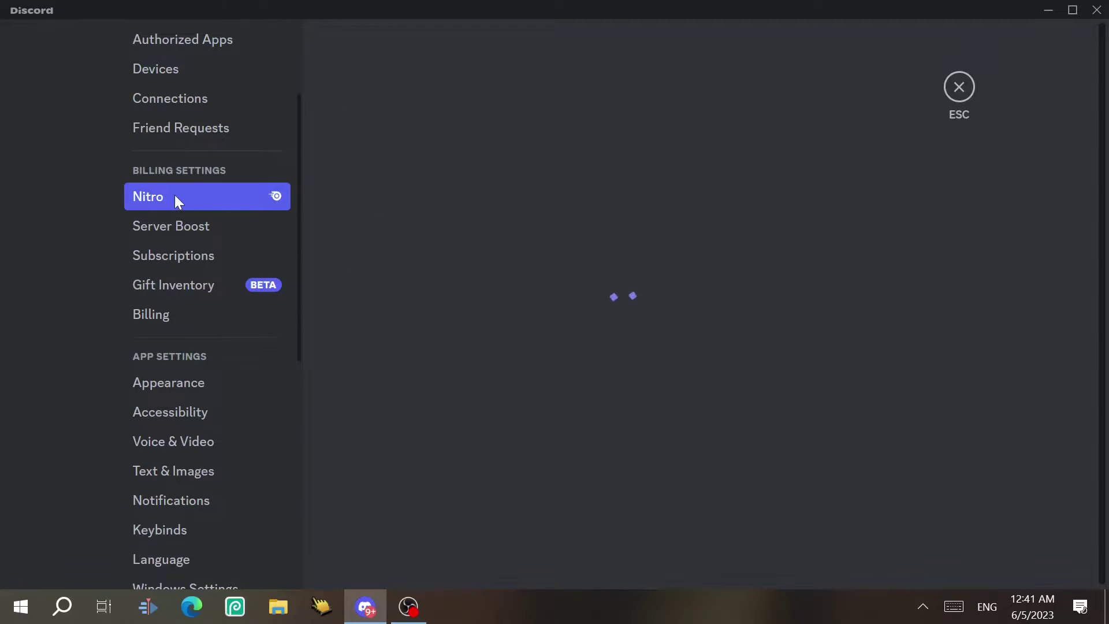
scroll(1105, 148, "down", 4)
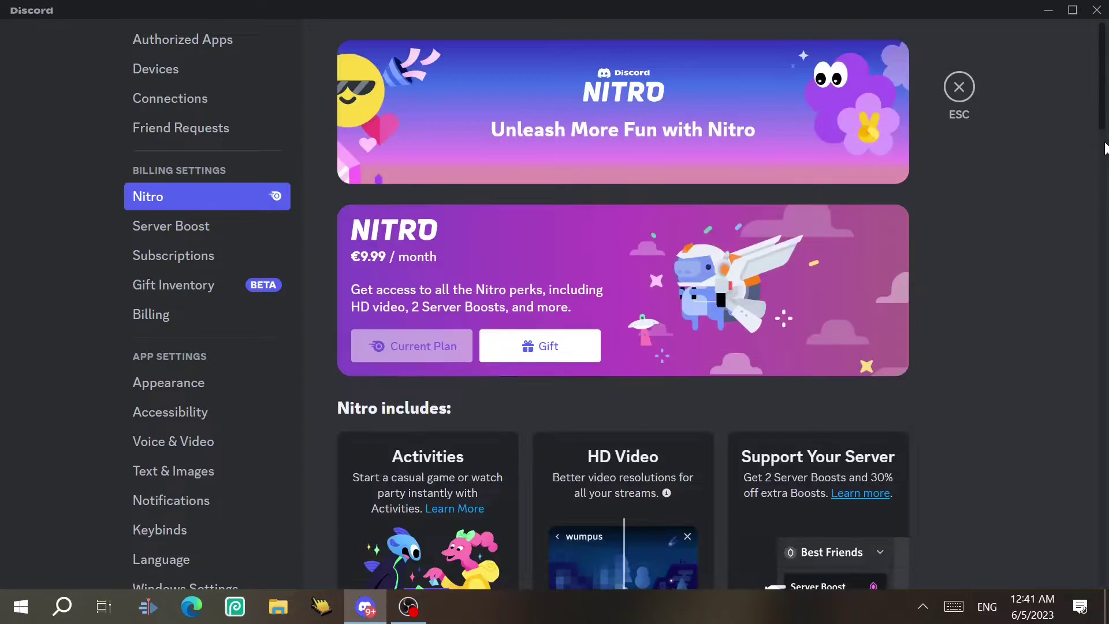
scroll(1105, 147, "down", 15)
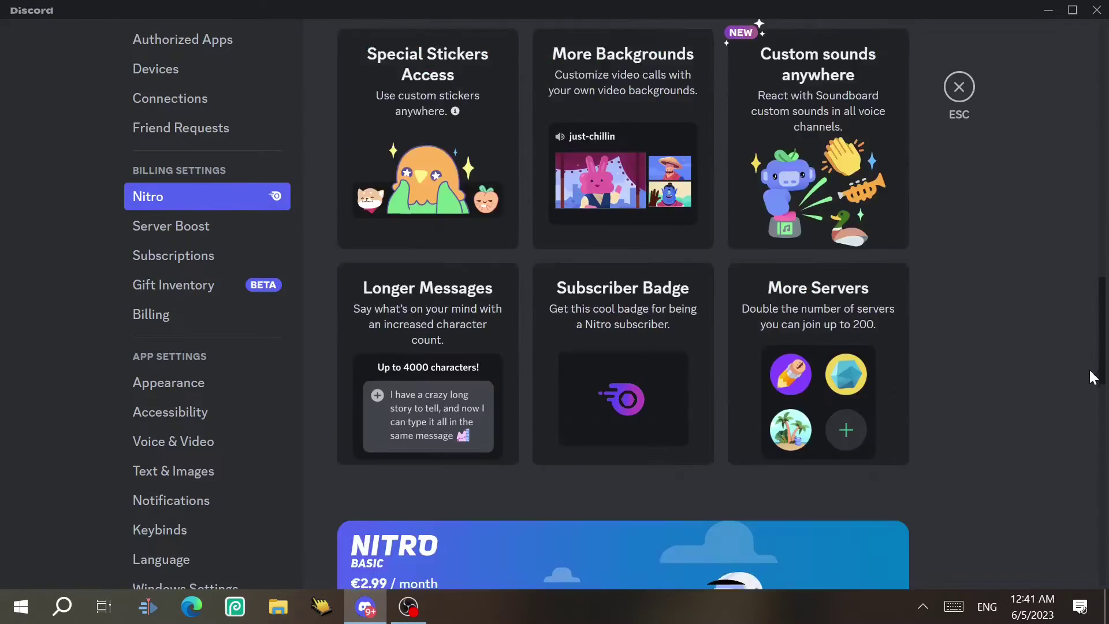
scroll(1093, 376, "up", 20)
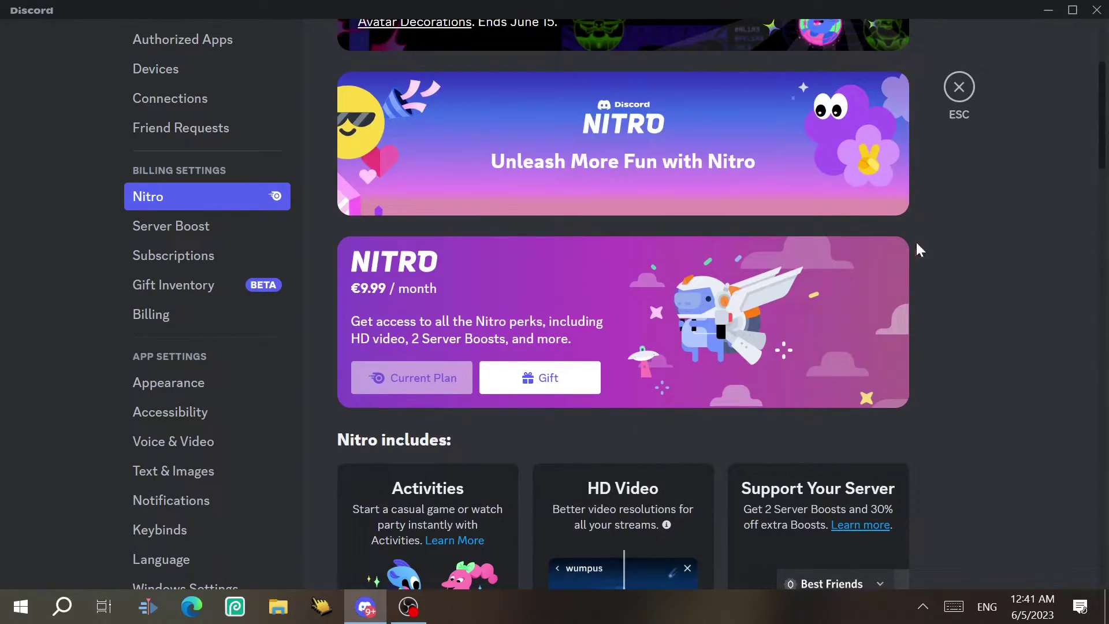
left_click_drag(1098, 144, 1102, 208)
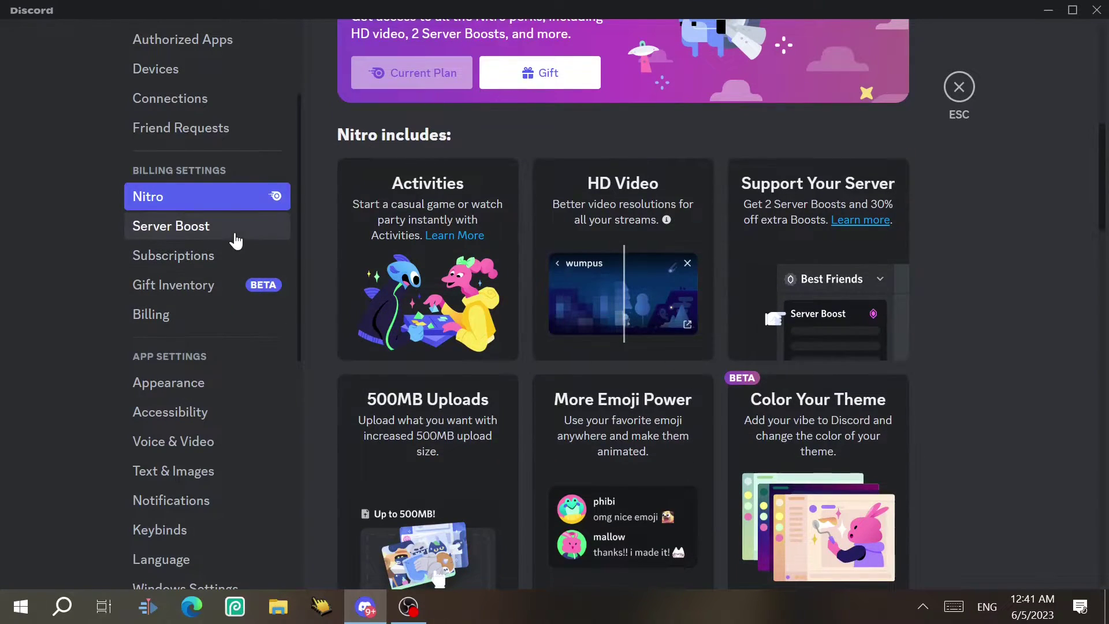
Check the first server boost's options in Server Boost, then open Subscriptions
left_click(235, 239)
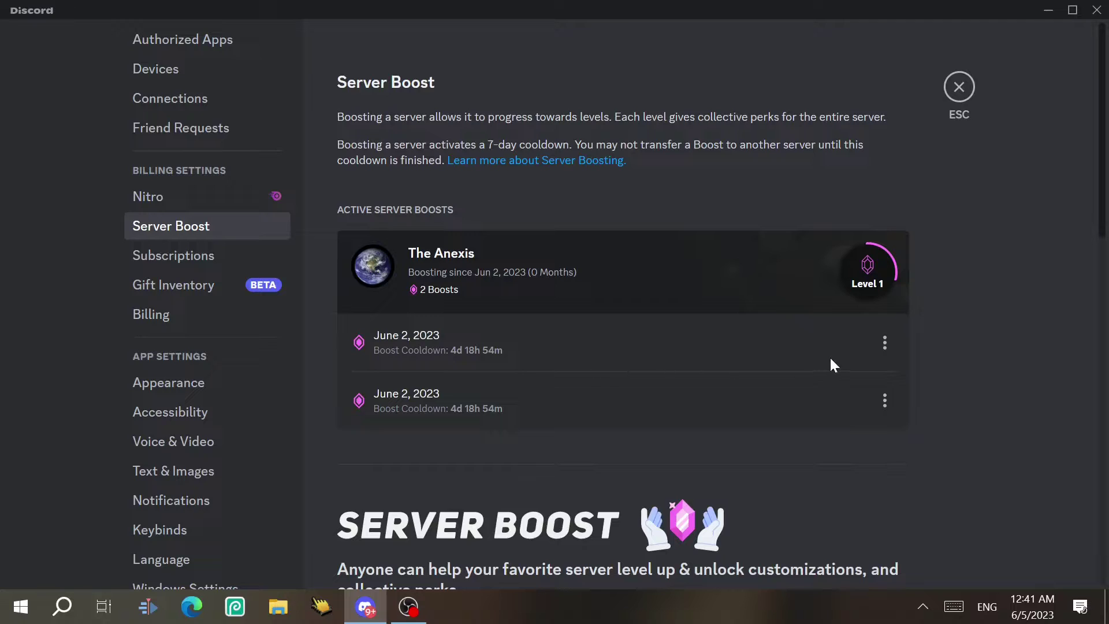
left_click(884, 342)
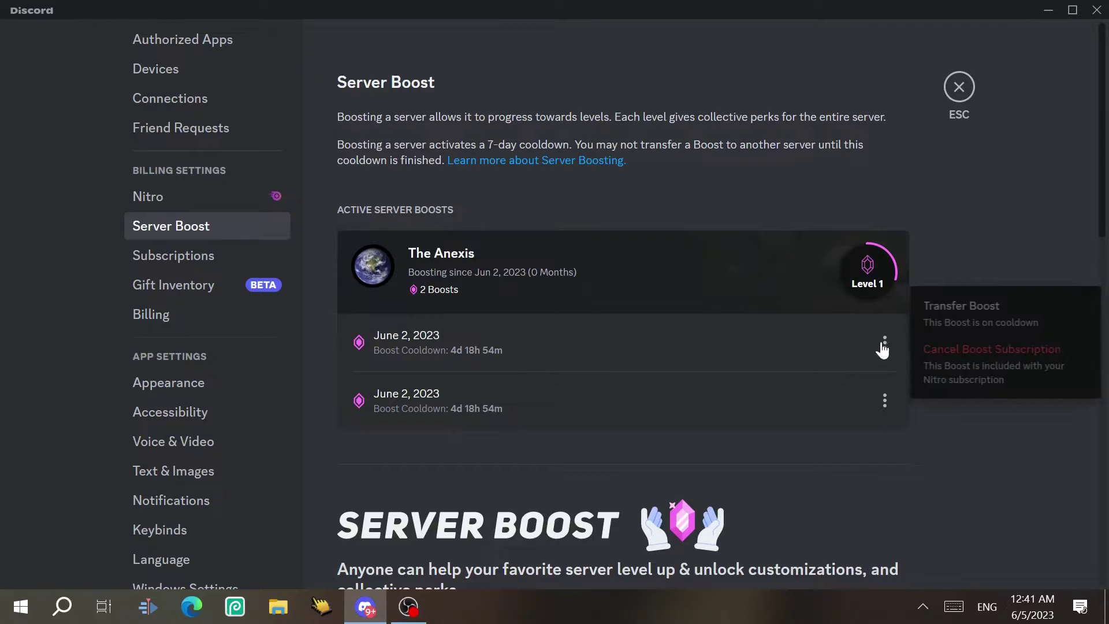
left_click(899, 219)
left_click(221, 254)
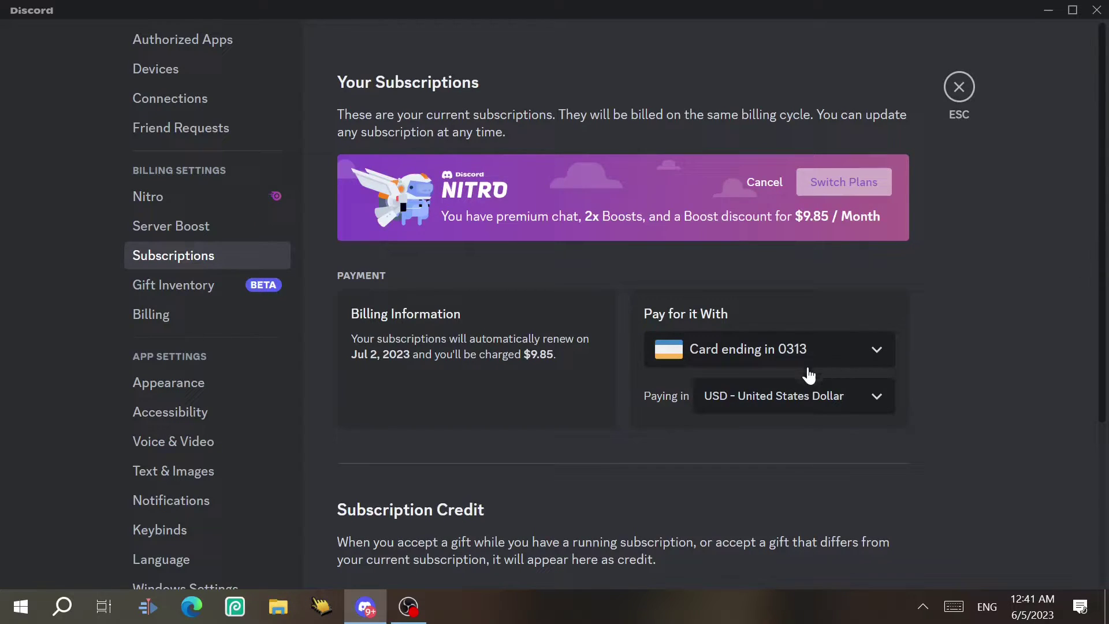
Check the Pay for it With payment options unchanged, then open Billing
left_click(753, 354)
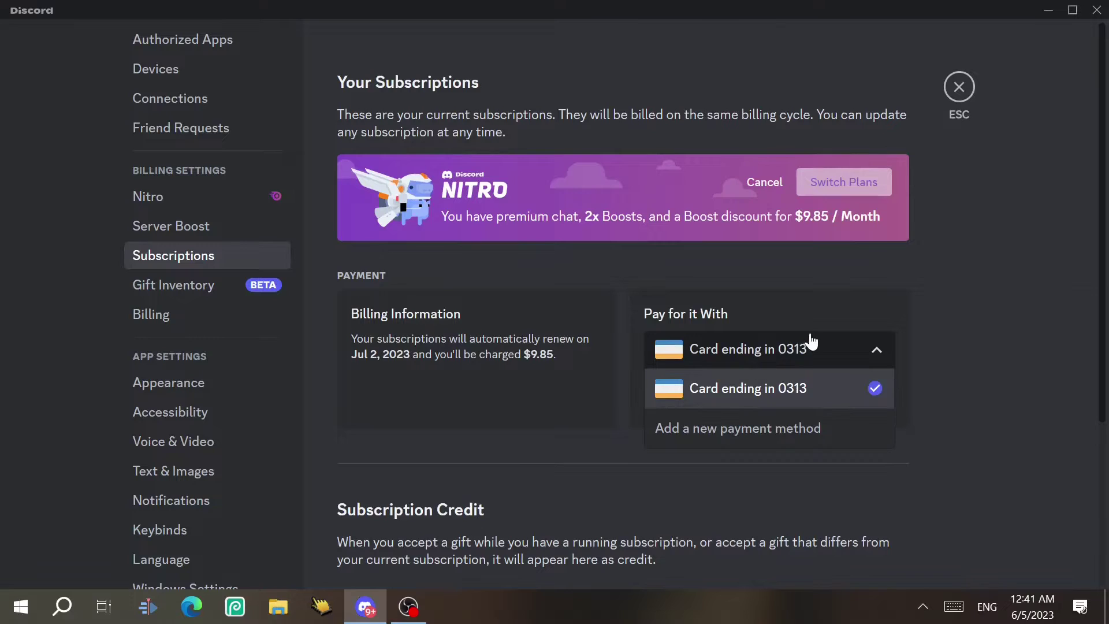
left_click(809, 342)
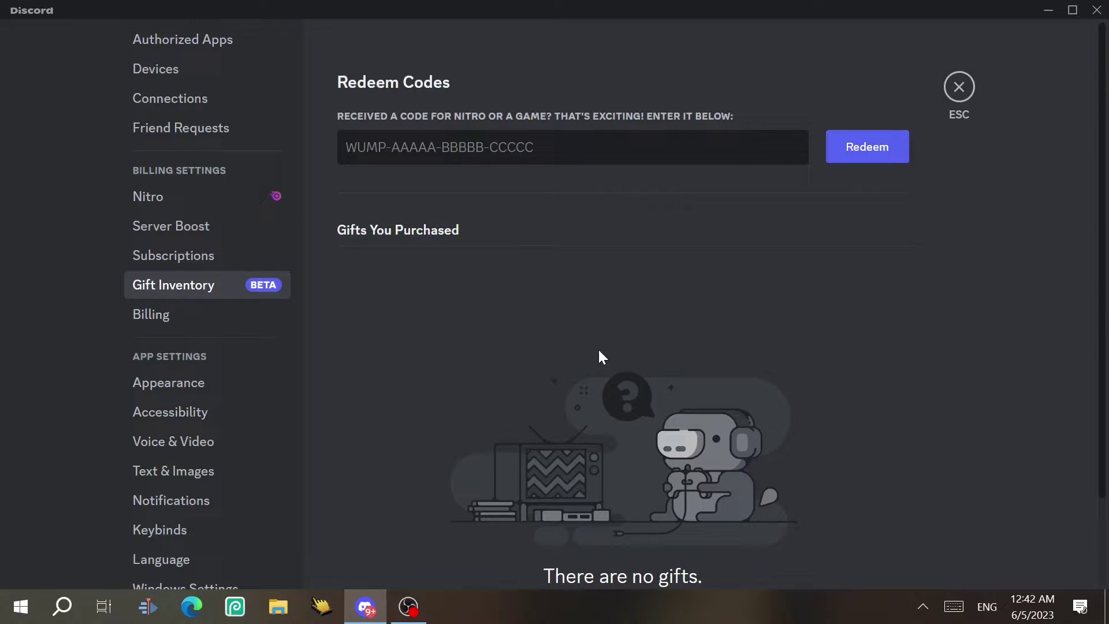
left_click(163, 321)
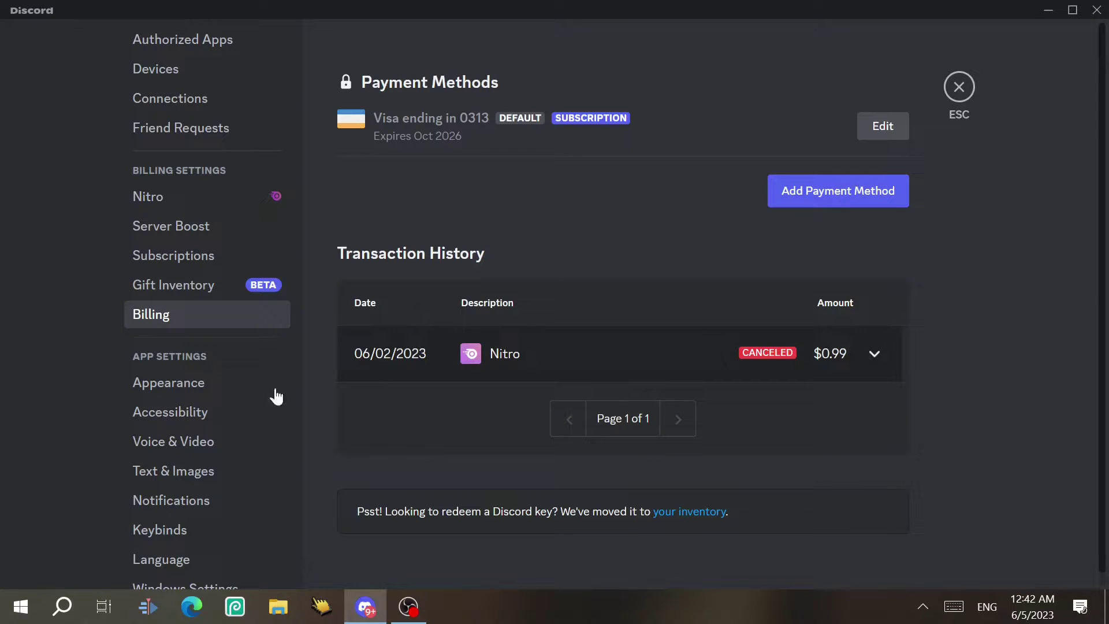
scroll(208, 274, "down", 2)
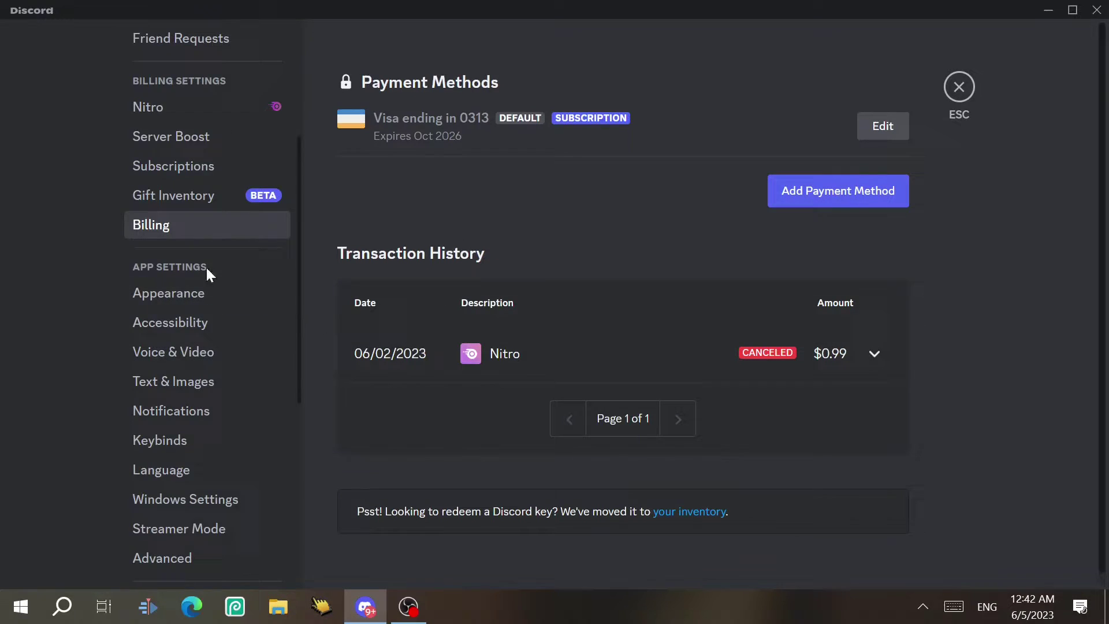
In Appearance, preview gradient themes including Sunrise, try Light, then settle on Dark
left_click(172, 281)
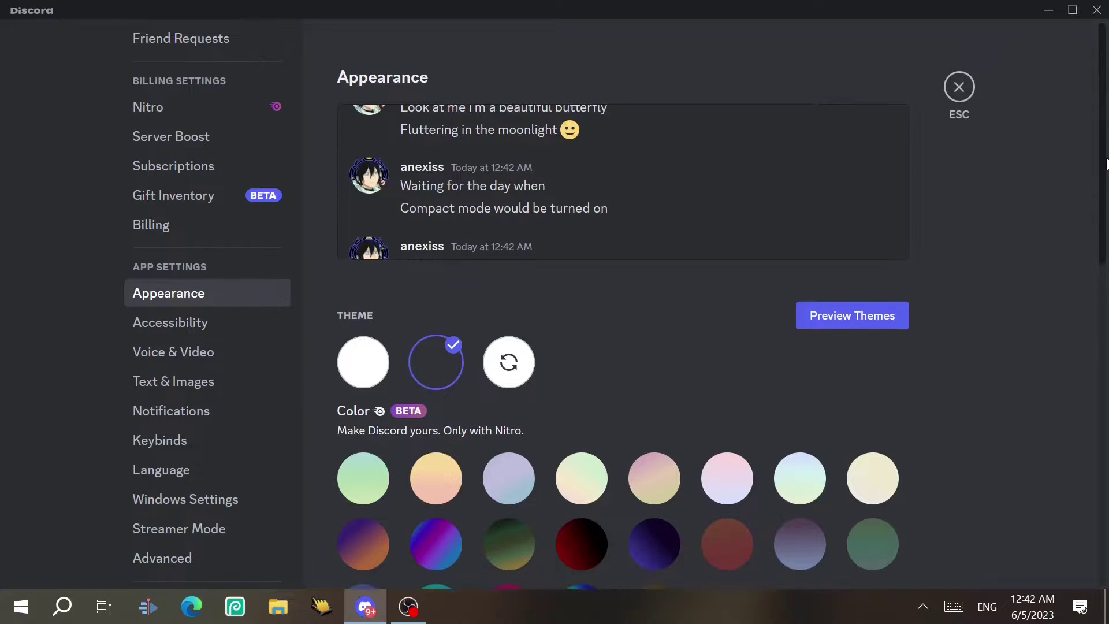
scroll(1106, 220, "down", 3)
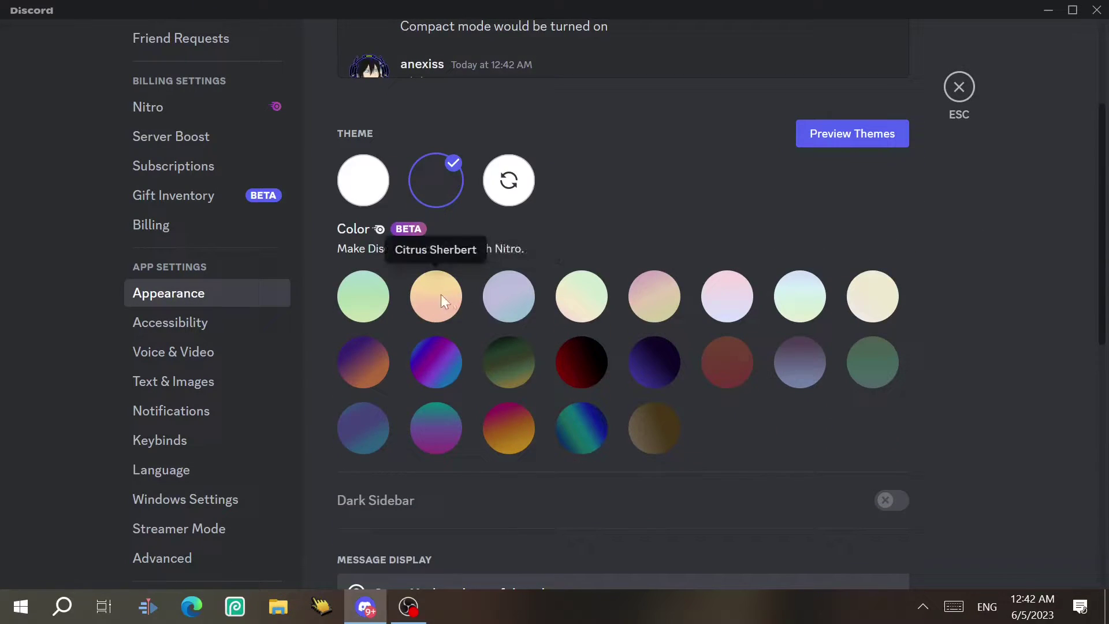
left_click(442, 299)
left_click(530, 298)
left_click(574, 298)
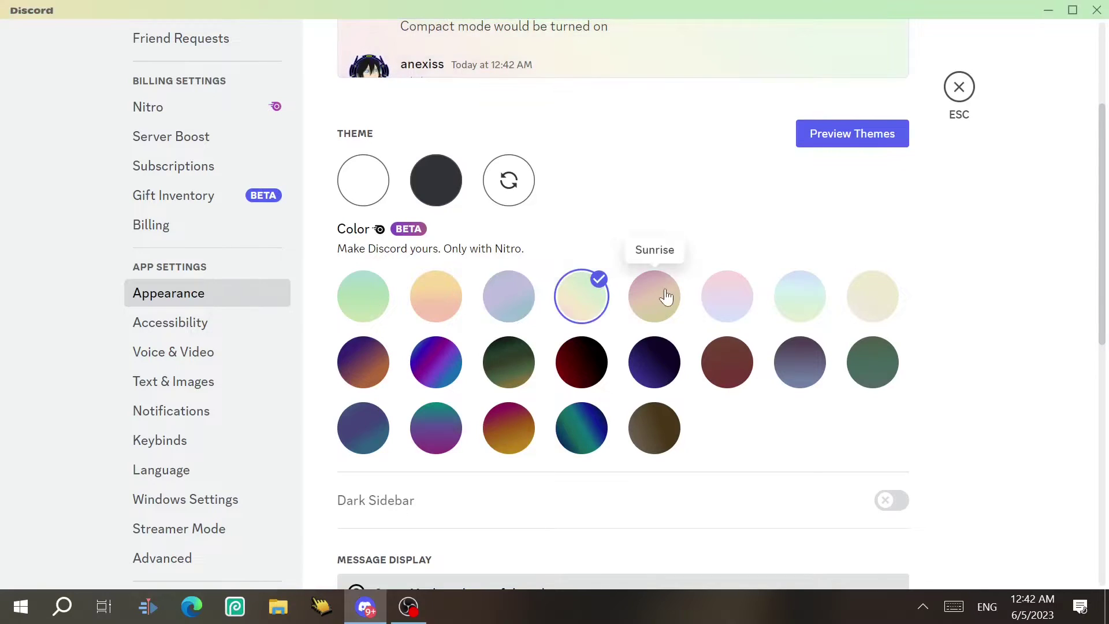
left_click(665, 297)
left_click(375, 190)
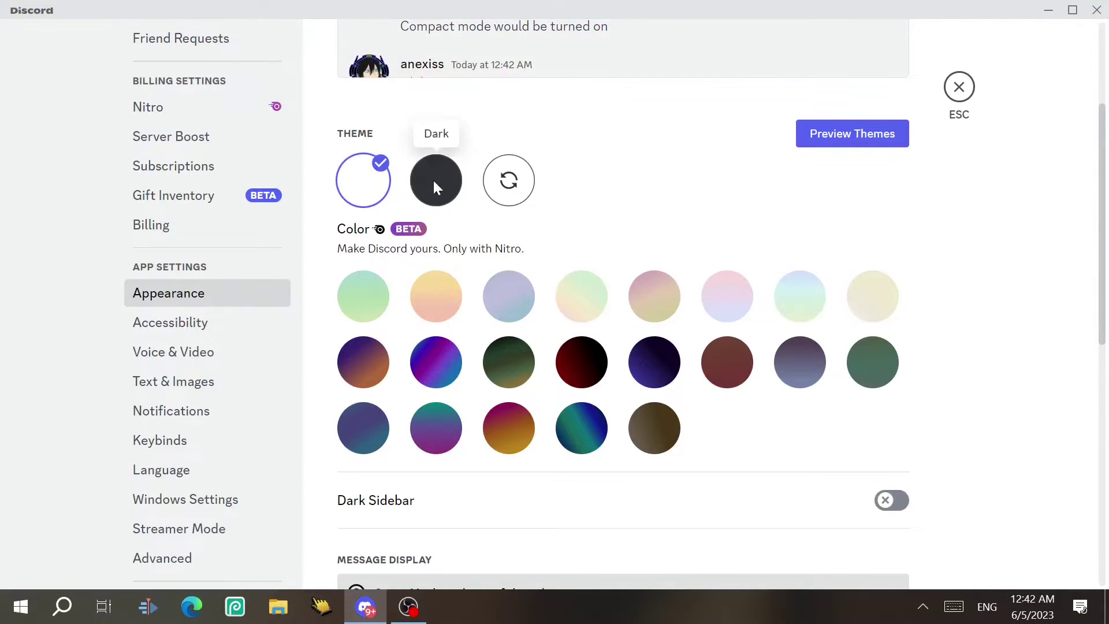
left_click(434, 185)
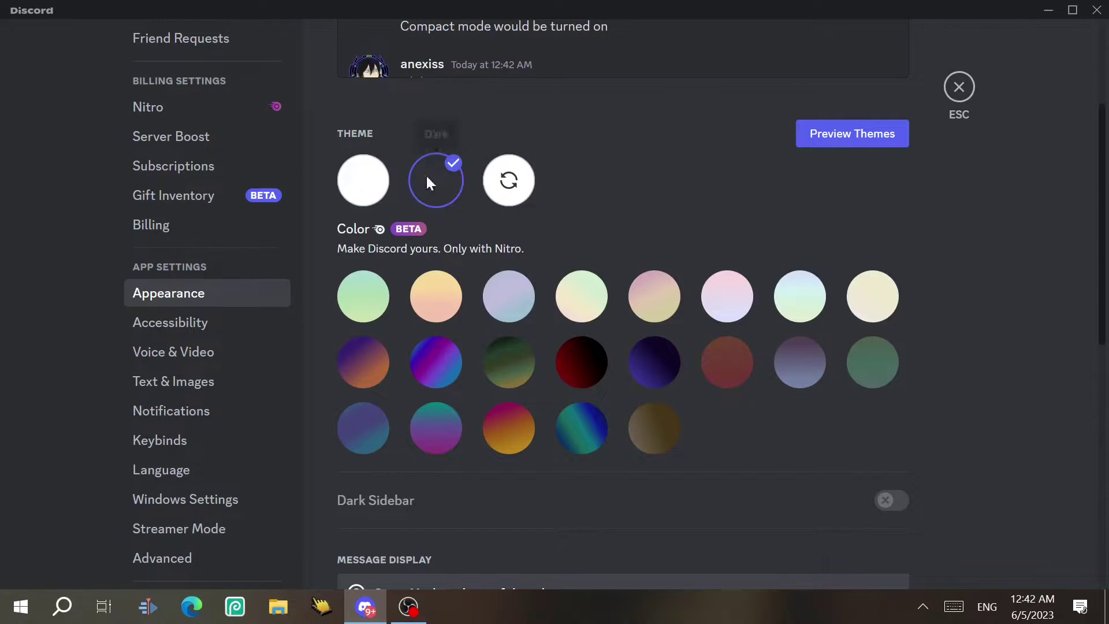
scroll(869, 118, "down", 1)
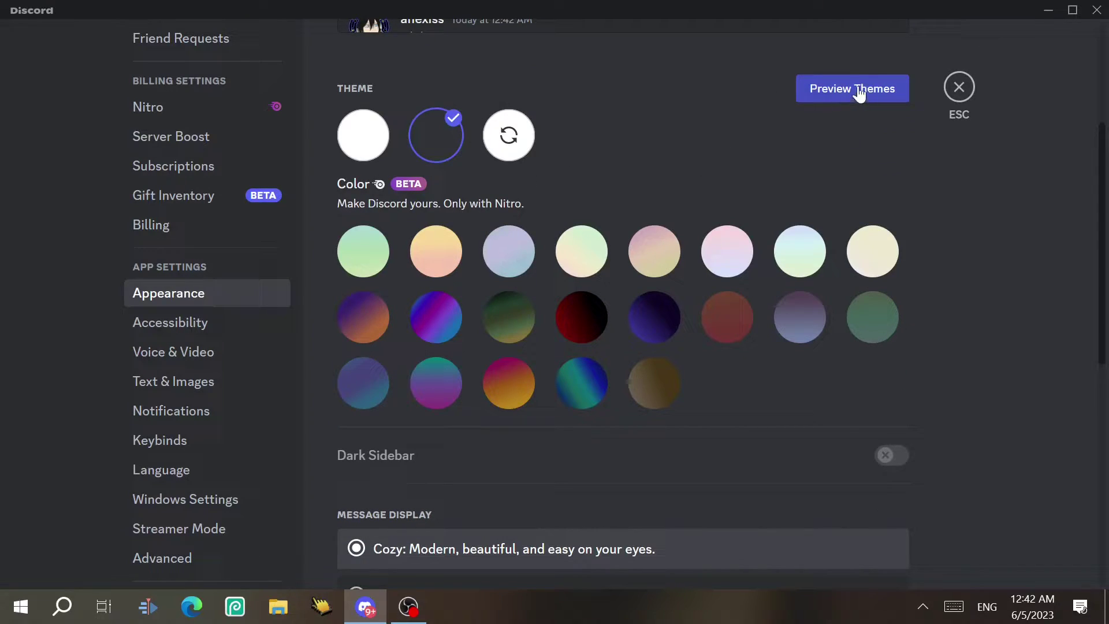
In Preview Themes, preview colour themes from Mint Apple through Dusk
left_click(856, 88)
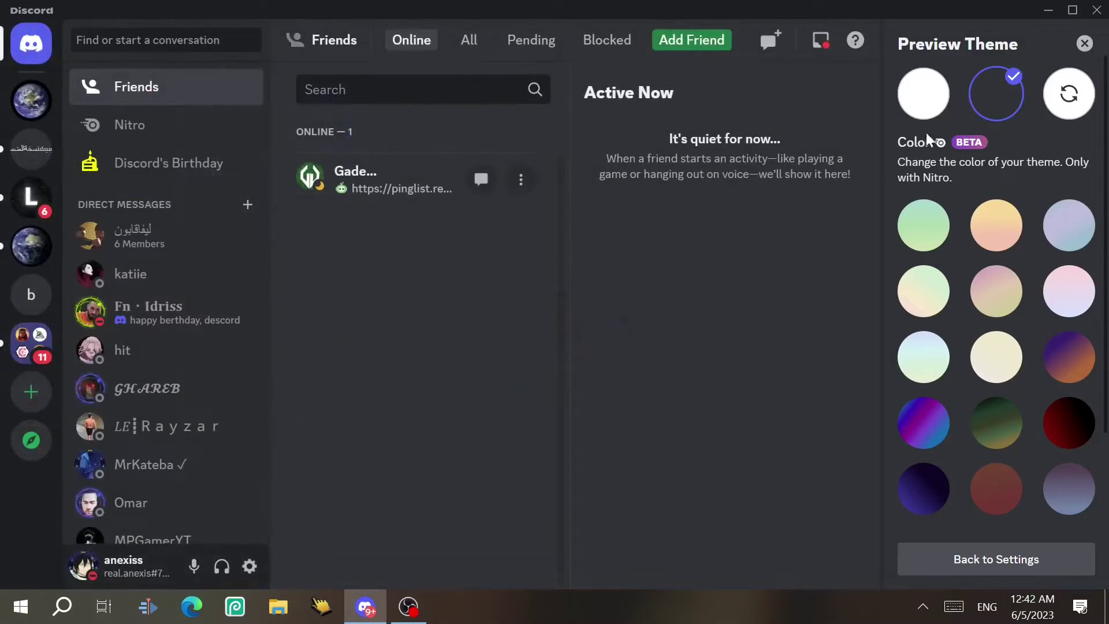
left_click(922, 225)
left_click(993, 224)
left_click(1066, 223)
left_click(916, 283)
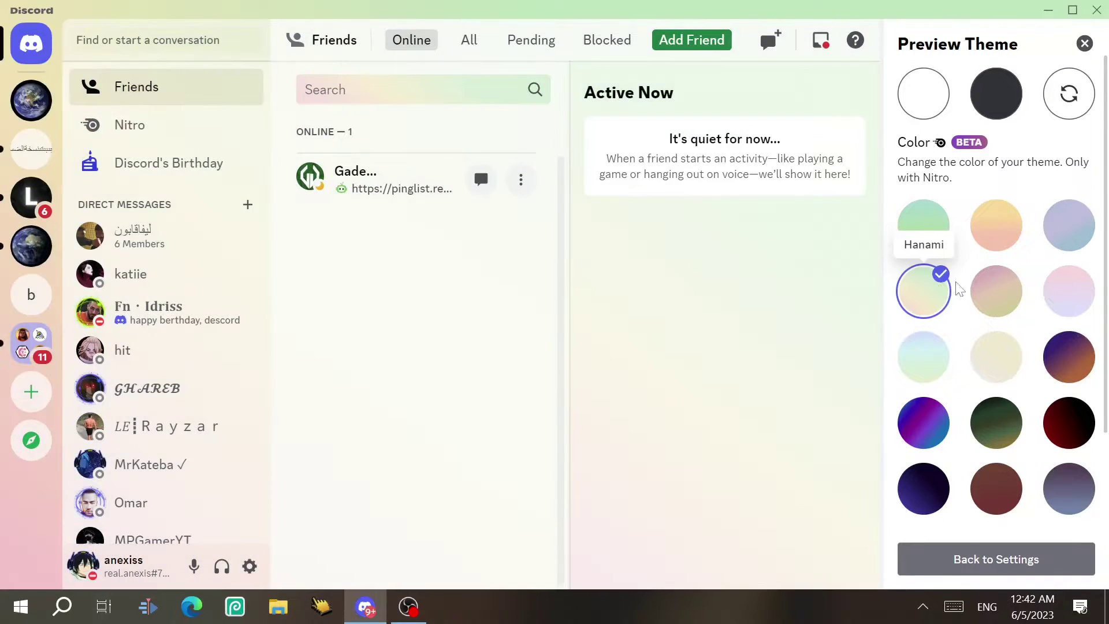
left_click(995, 290)
left_click(1068, 291)
left_click(925, 354)
left_click(994, 356)
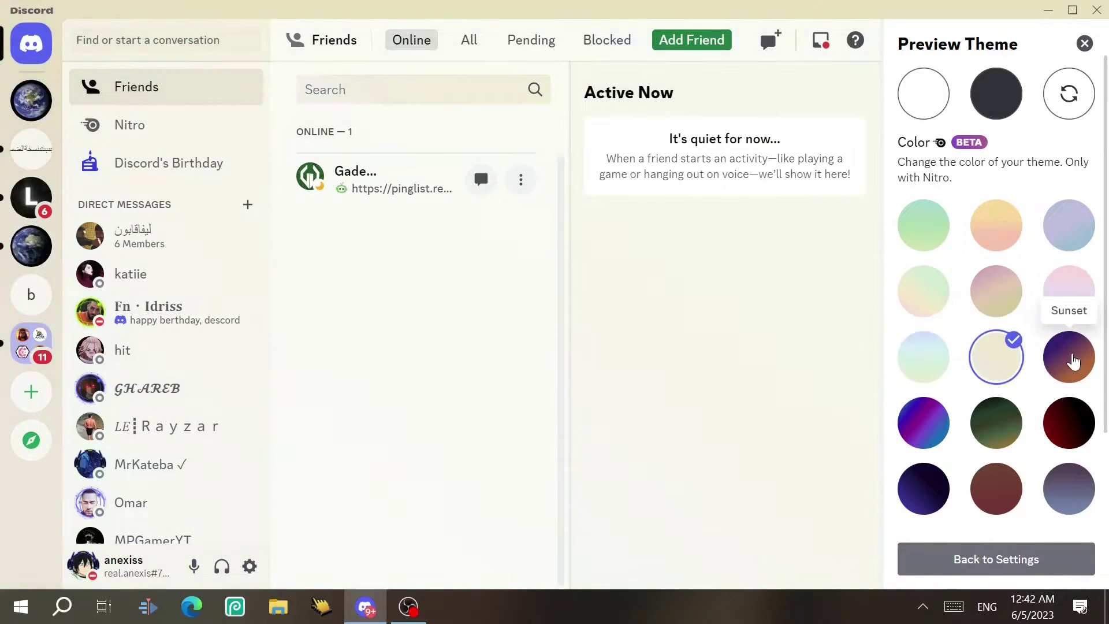
left_click(1069, 355)
left_click(918, 422)
left_click(996, 422)
left_click(1068, 423)
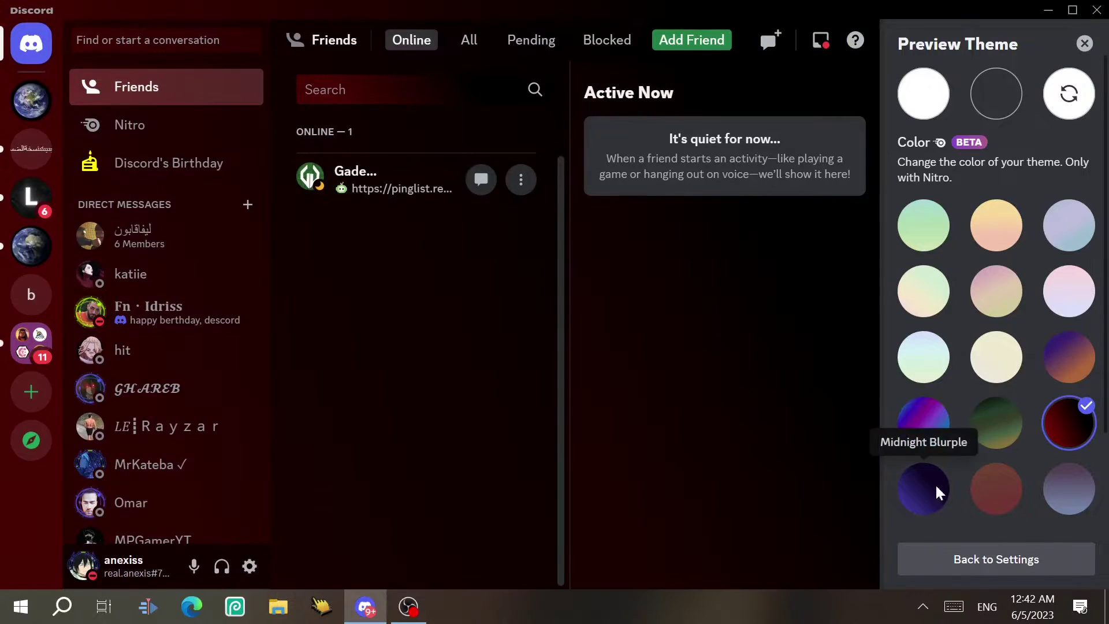
left_click(923, 488)
left_click(996, 487)
left_click(1068, 488)
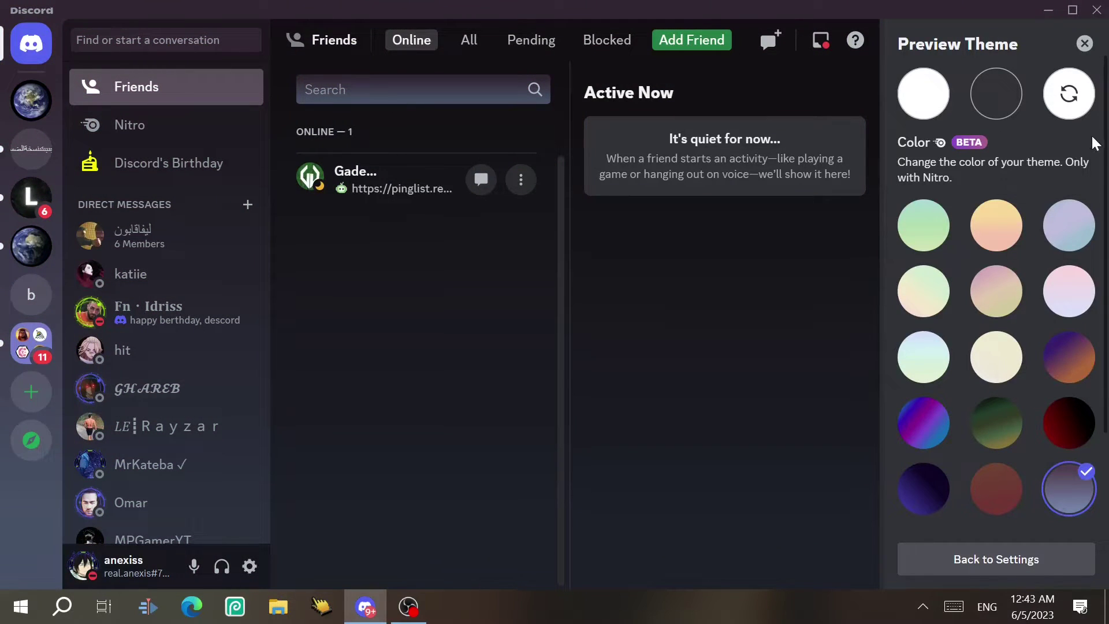
Preview Under the Sea through Memory Lane themes, then return to the Dark theme
scroll(1085, 288, "down", 2)
left_click(938, 440)
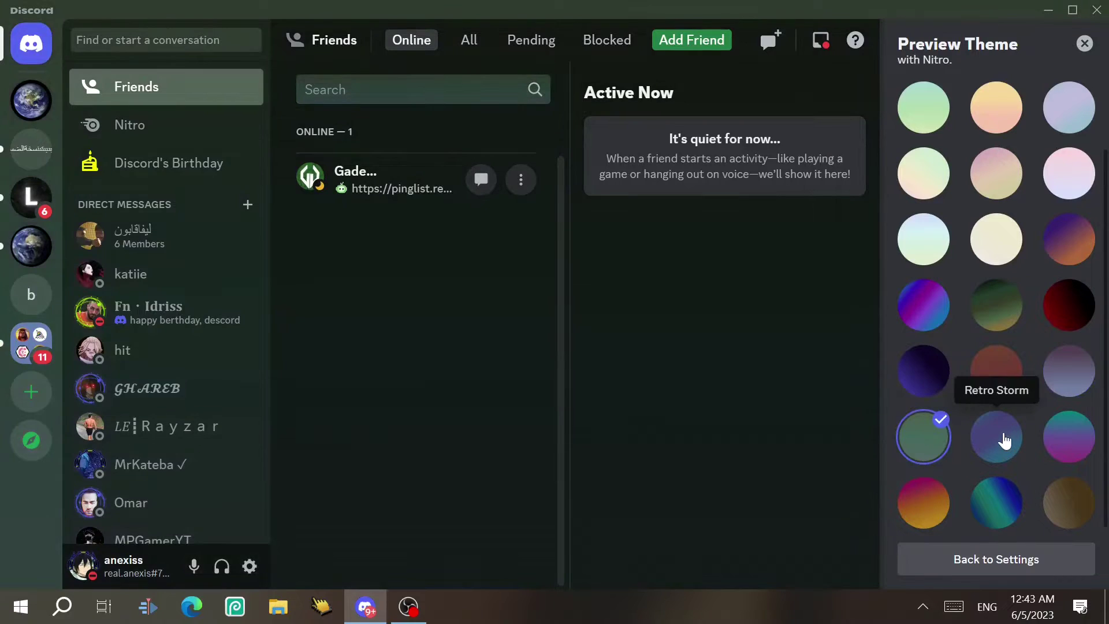
left_click(1002, 441)
left_click(1068, 439)
left_click(923, 505)
left_click(1072, 503)
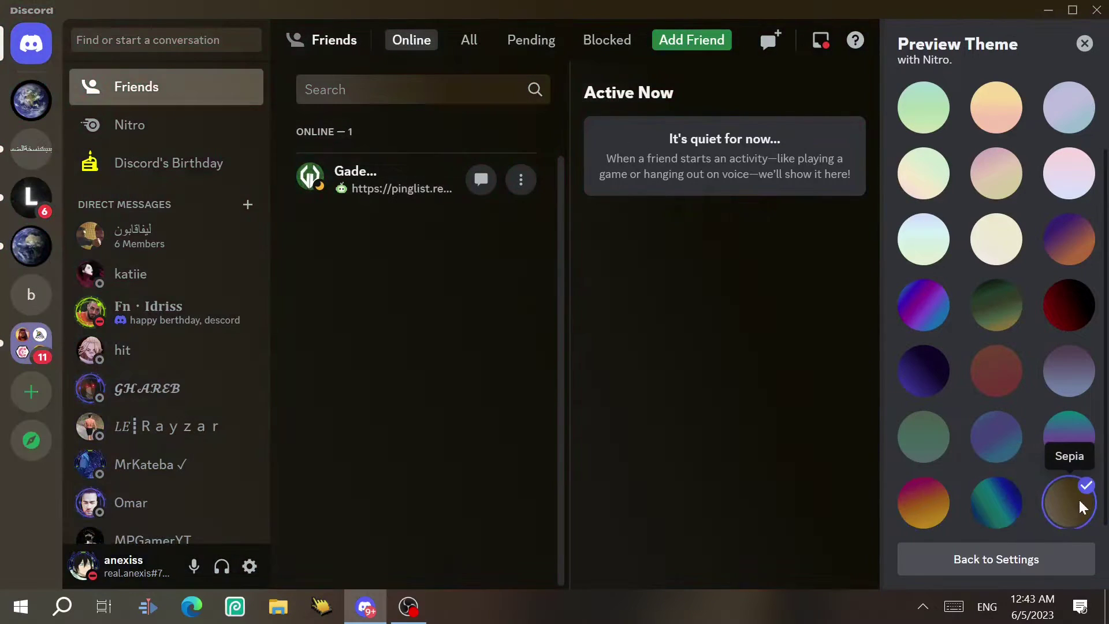
scroll(1105, 471, "down", 1)
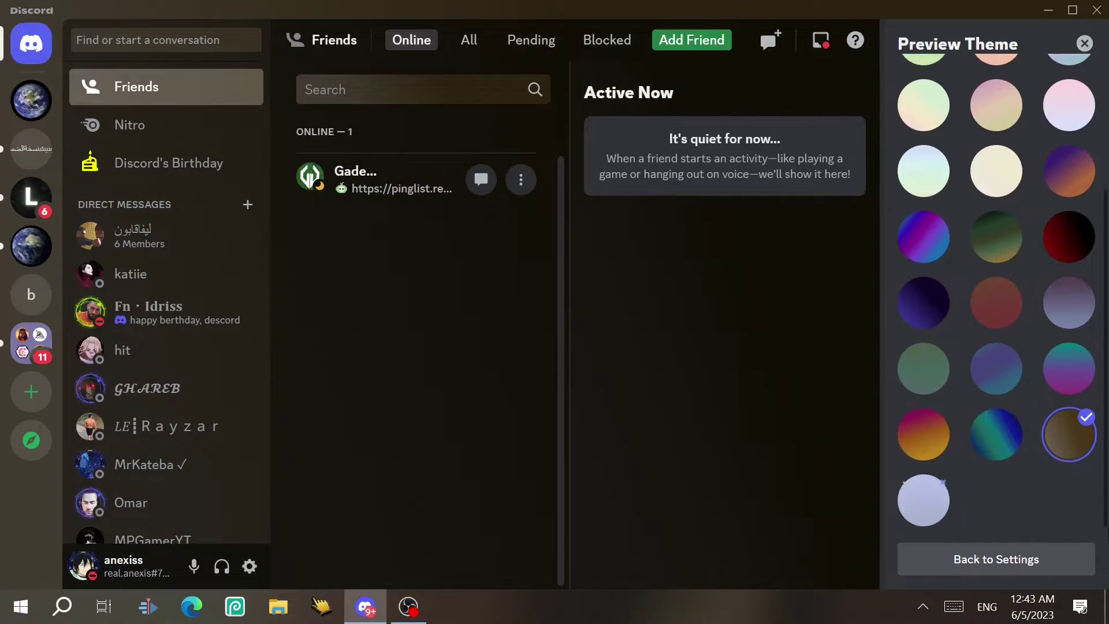
left_click(940, 511)
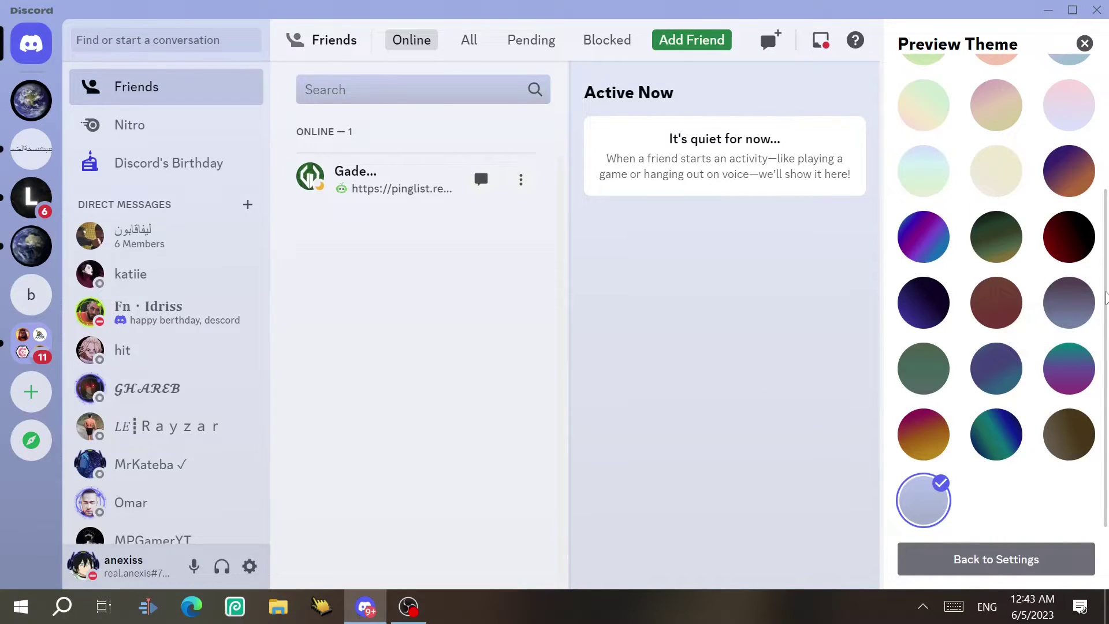
left_click_drag(1104, 306, 1048, 81)
left_click(1012, 575)
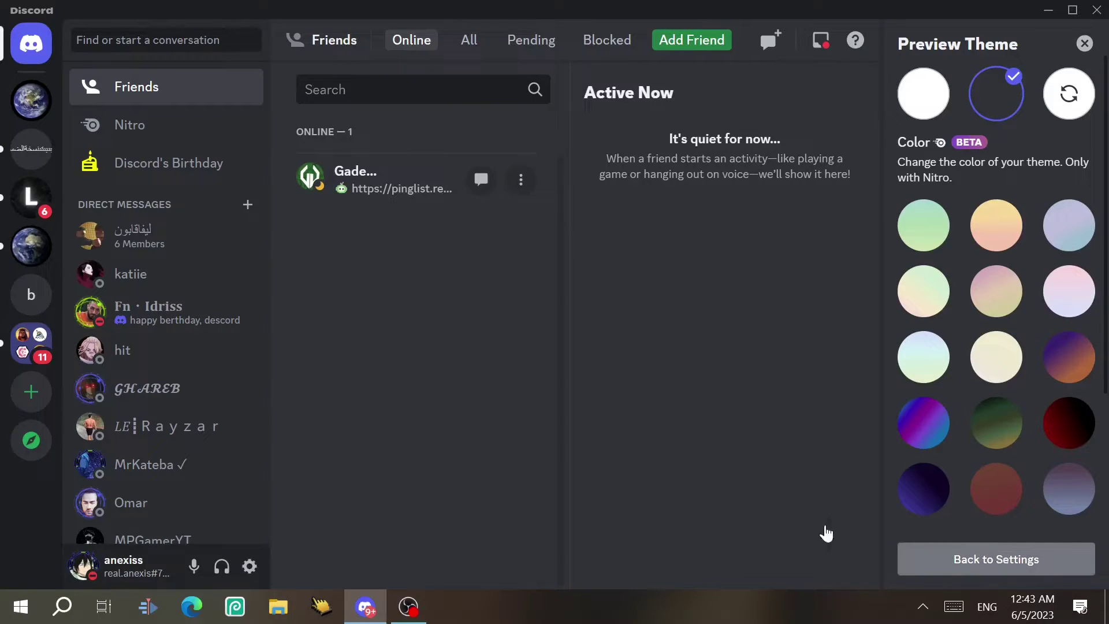
Switch the message display to Compact, then back to Cozy
scroll(1107, 438, "down", 10)
scroll(1106, 439, "down", 3)
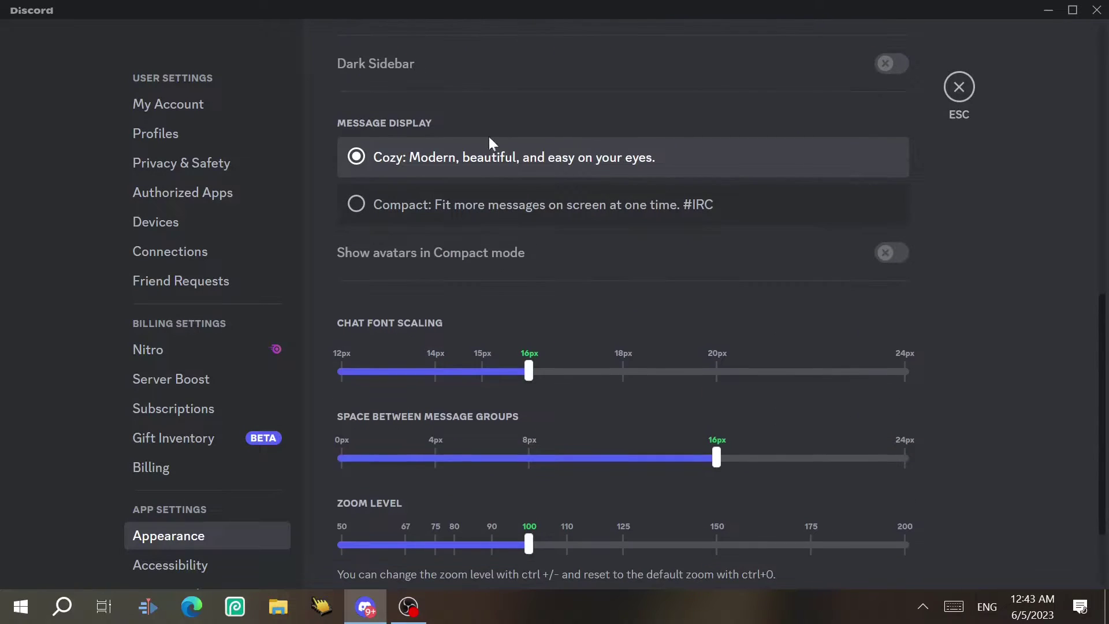
left_click_drag(1104, 306, 1104, 66)
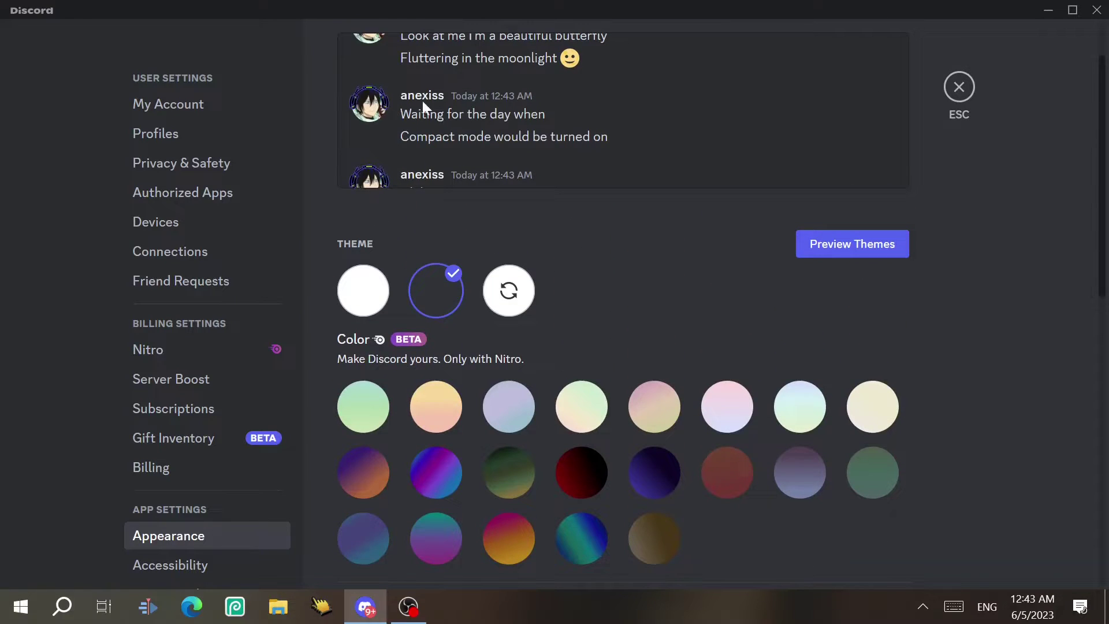
scroll(1104, 173, "down", 4)
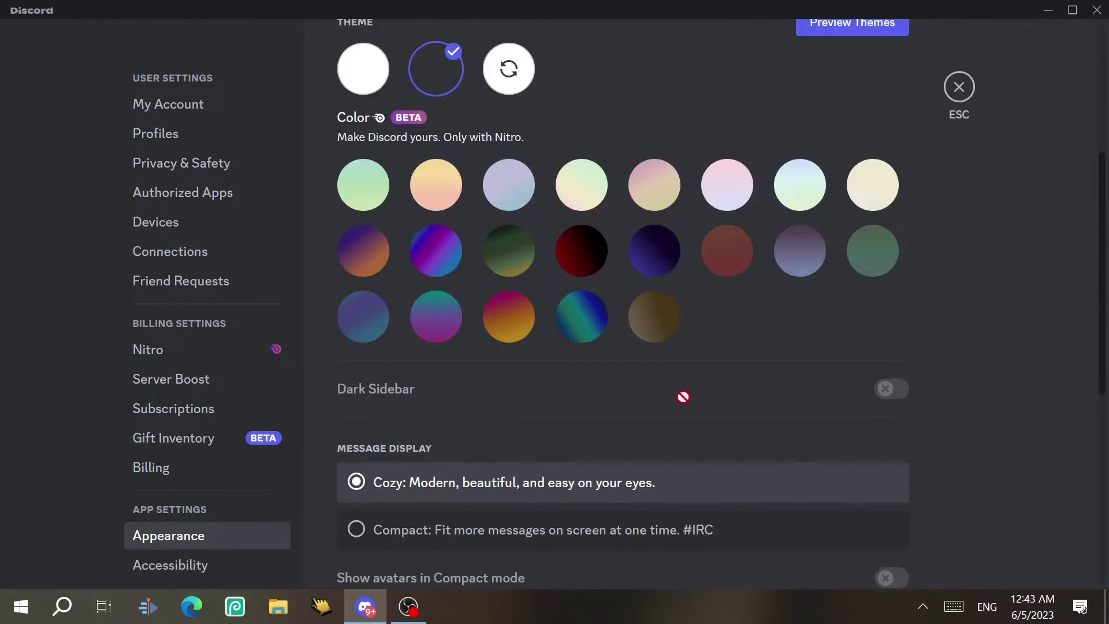
left_click(409, 528)
scroll(1104, 139, "up", 1)
scroll(1104, 139, "up", 4)
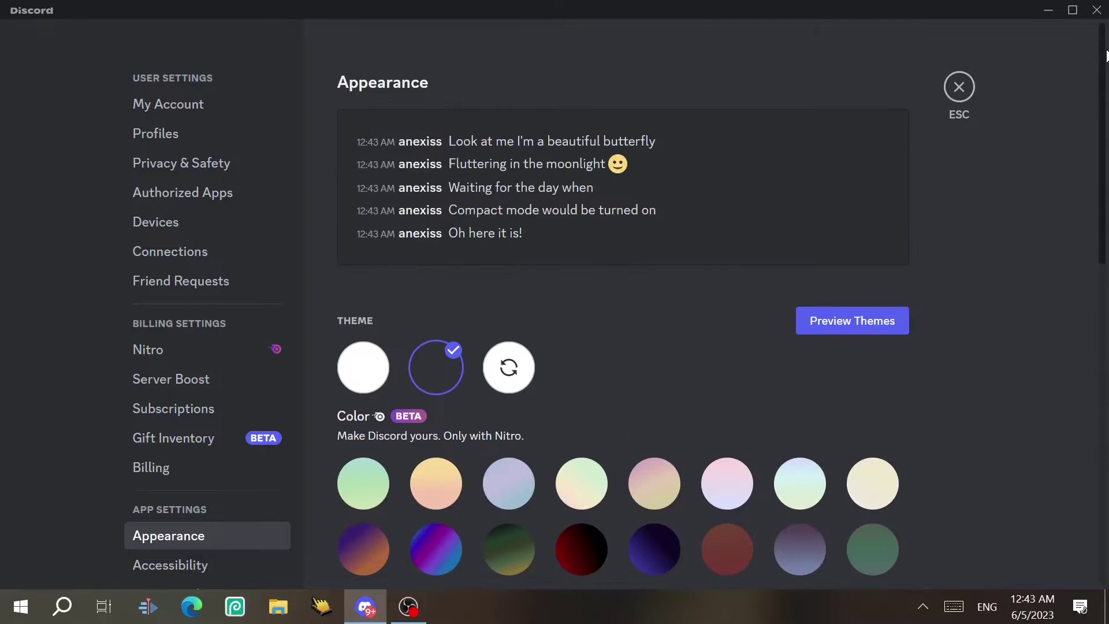
scroll(1100, 190, "down", 7)
left_click(620, 335)
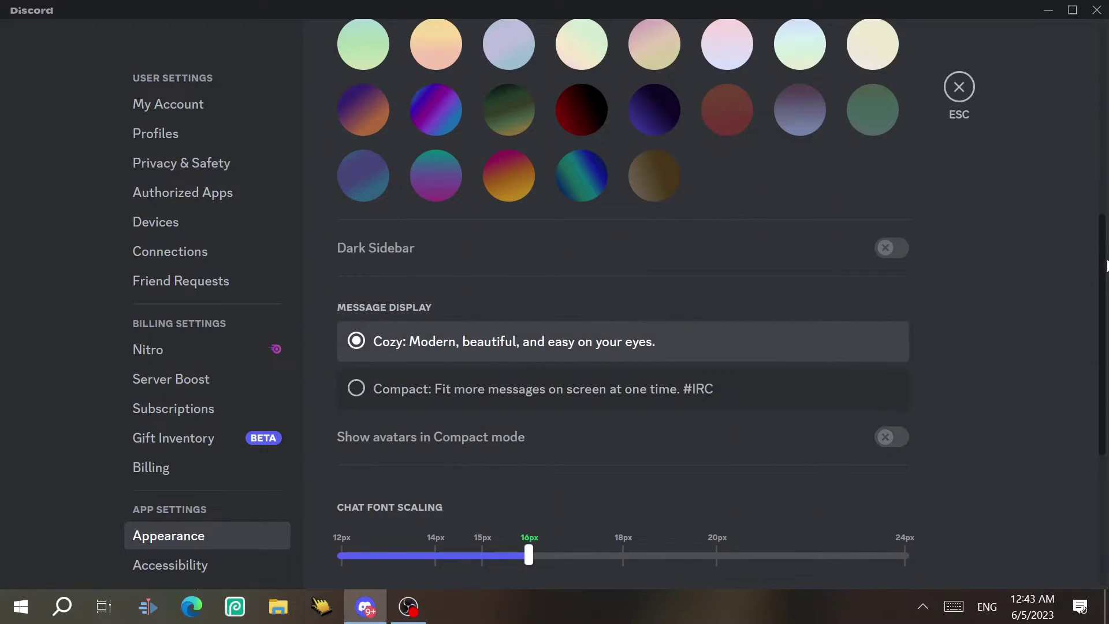
Set chat font to 20px and group spacing to 24px, return zoom to 100, and close settings
scroll(1102, 295, "down", 1)
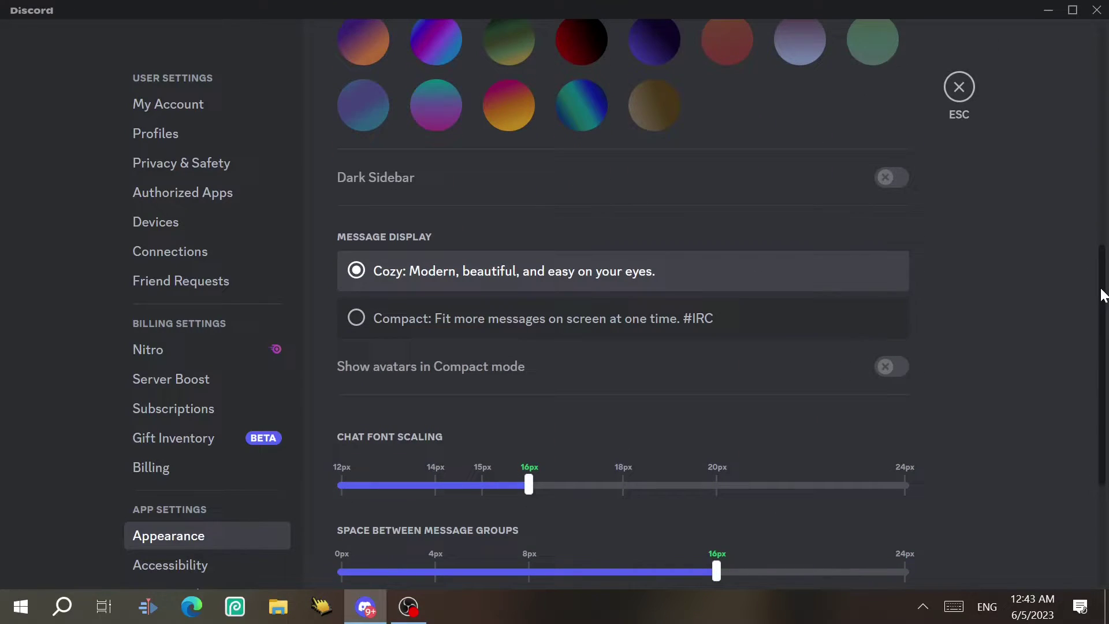
scroll(1101, 297, "down", 4)
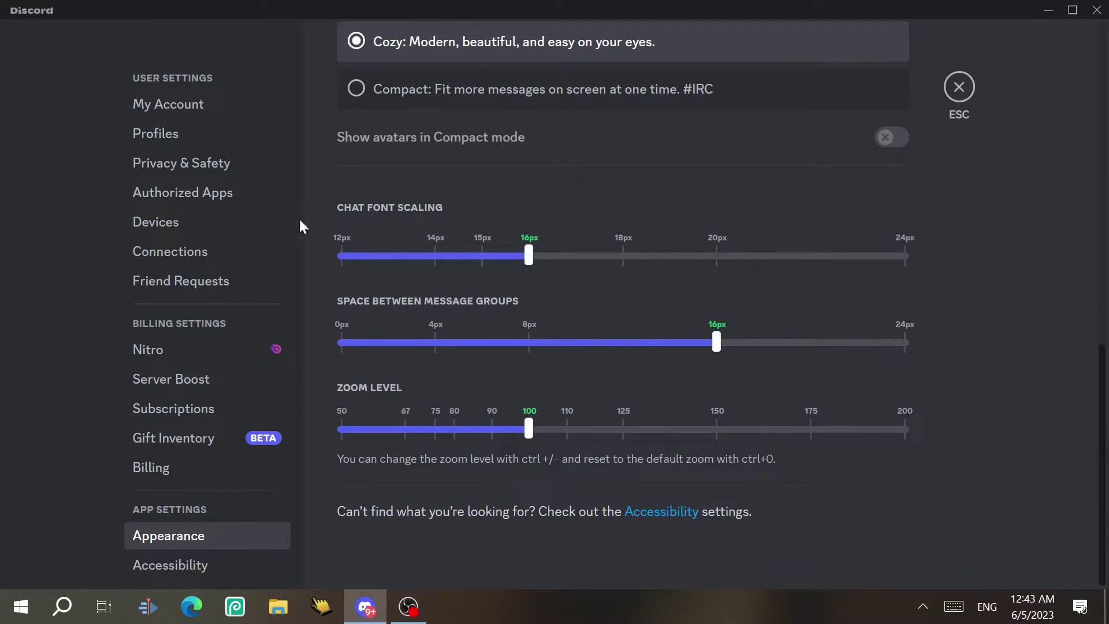
left_click_drag(528, 254, 696, 254)
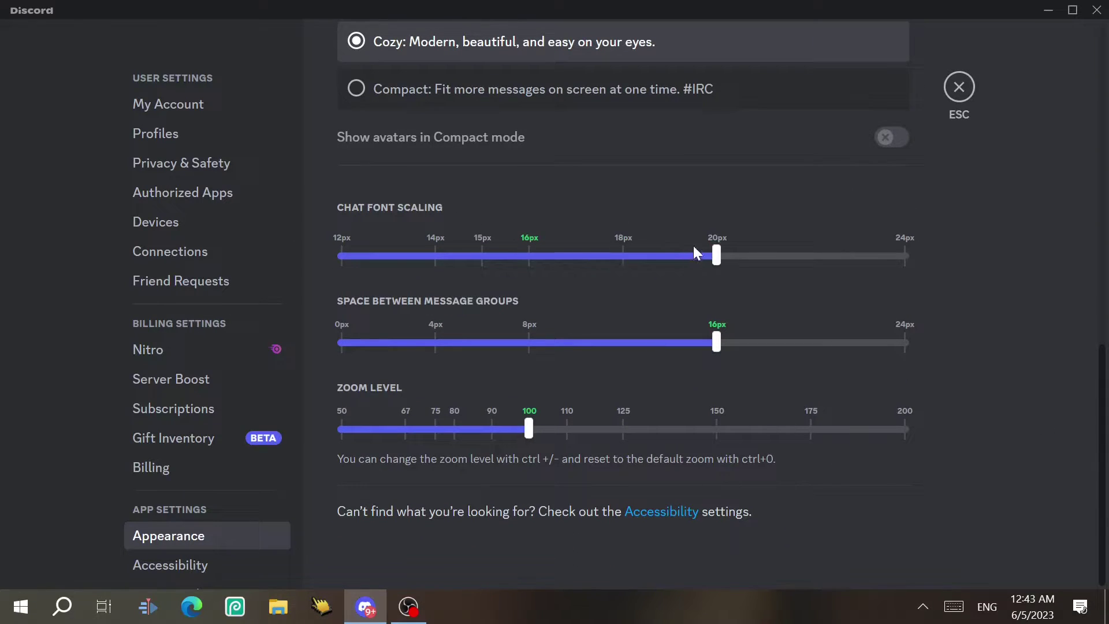
left_click_drag(716, 343, 873, 339)
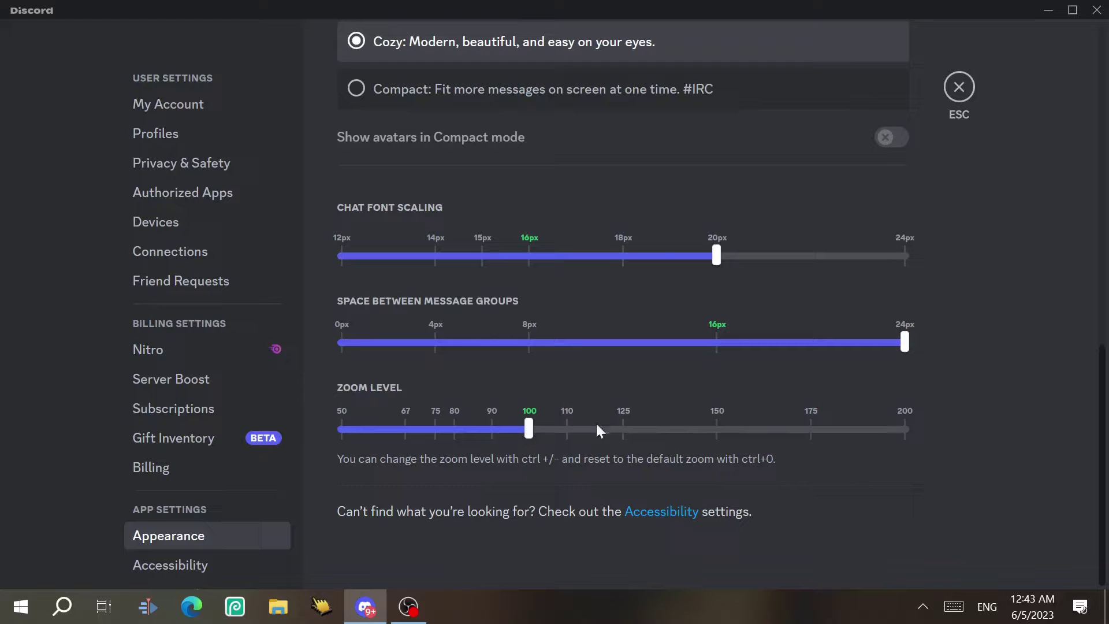
left_click_drag(595, 428, 717, 428)
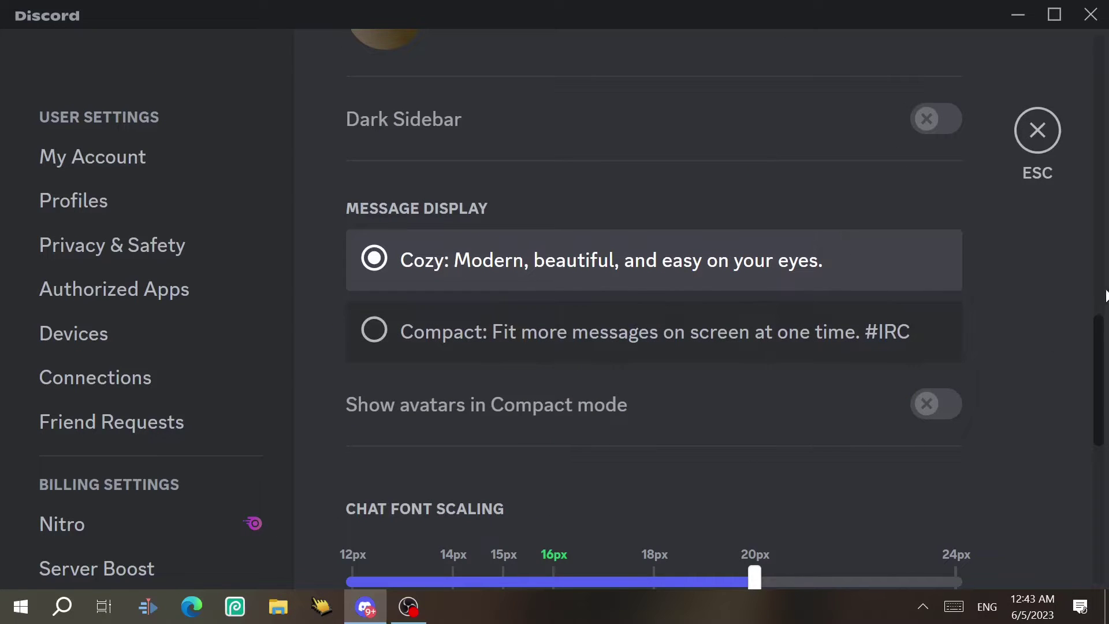
scroll(806, 466, "down", 7)
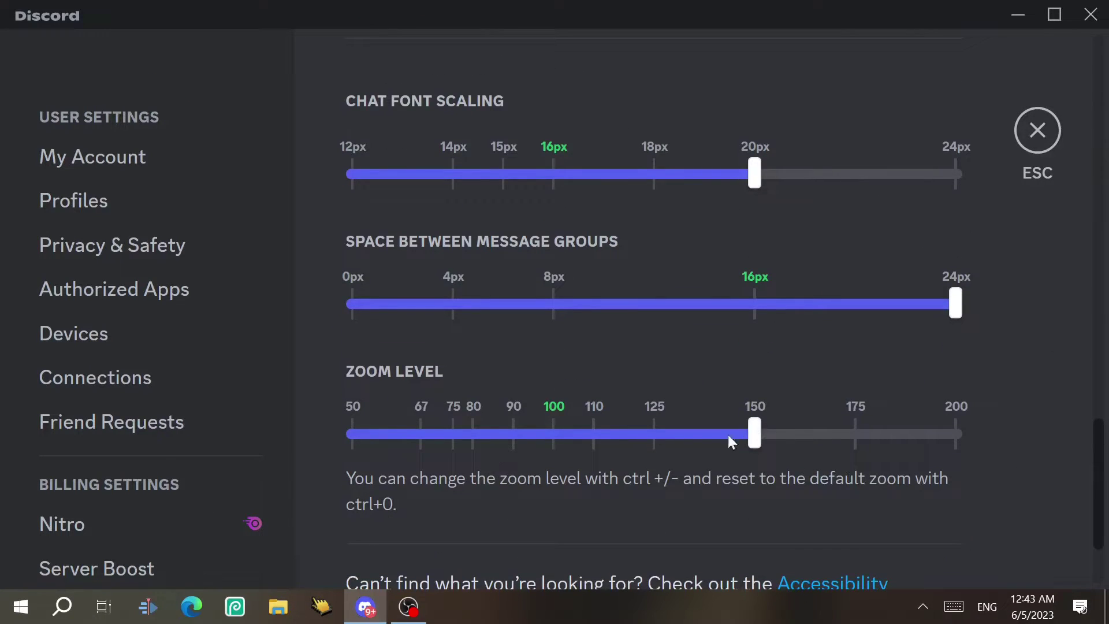
left_click_drag(728, 436, 561, 425)
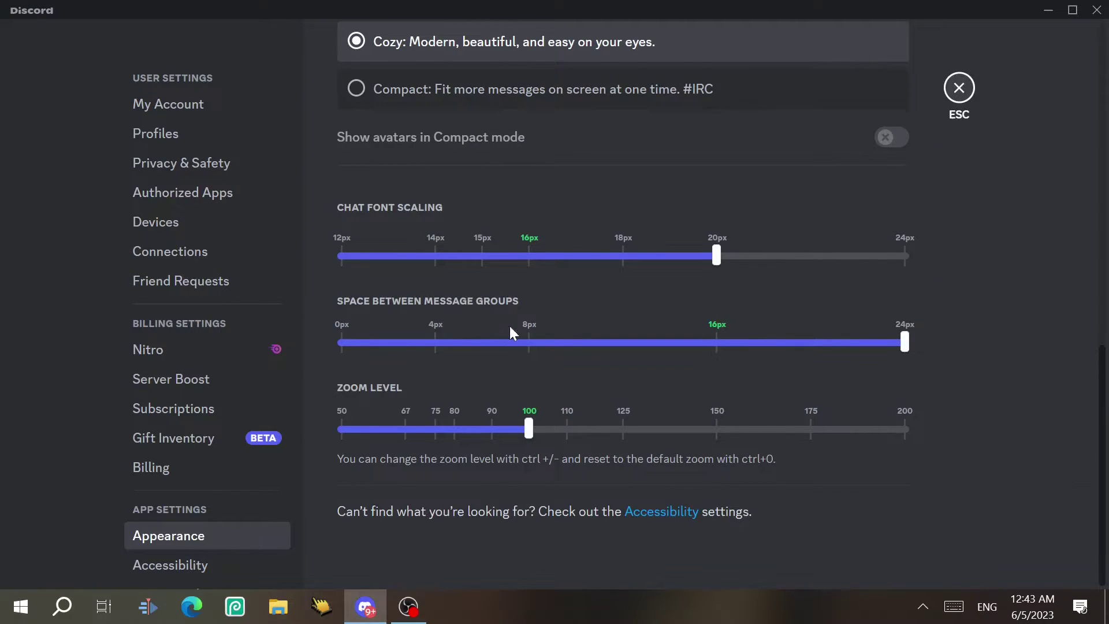
key("Escape")
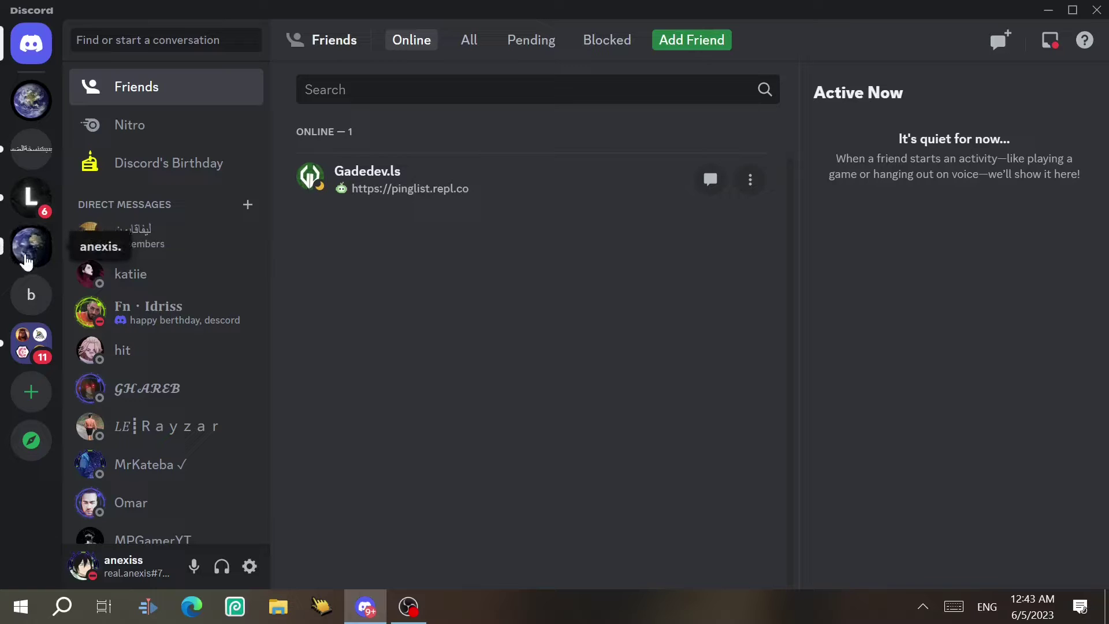
View the #chat channel on the user's own server, then open User Settings on My Account
left_click(35, 249)
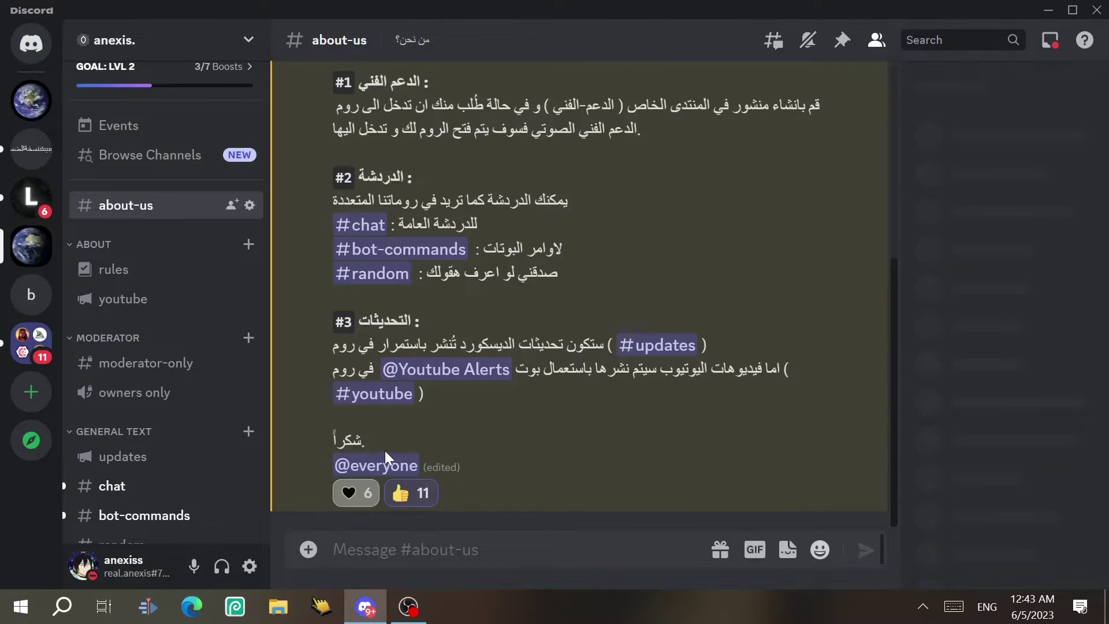
left_click(113, 486)
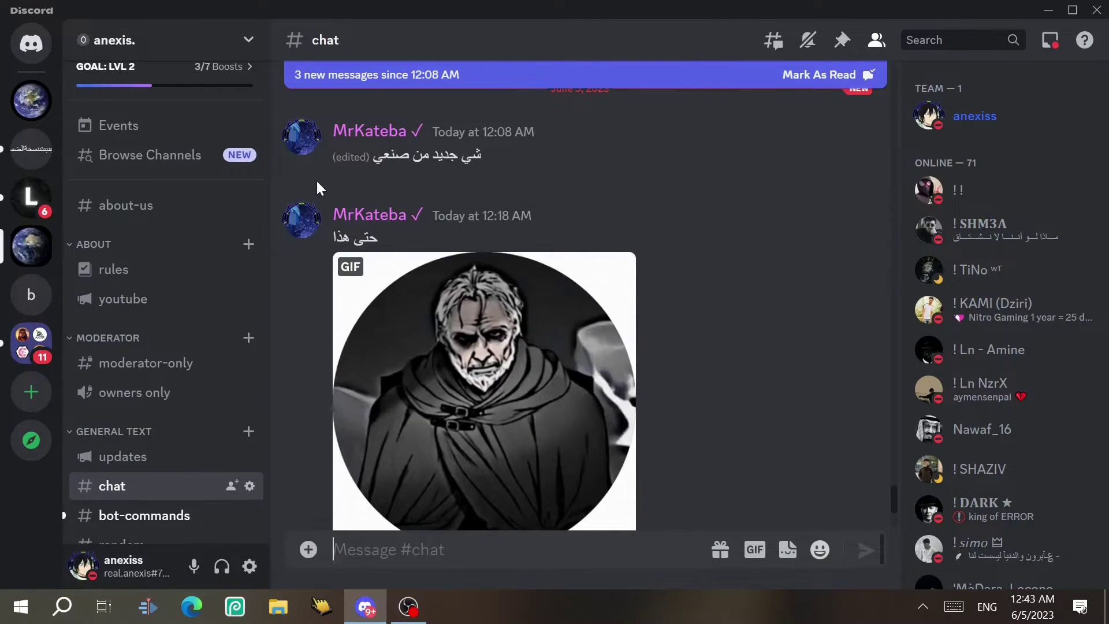
left_click(271, 556)
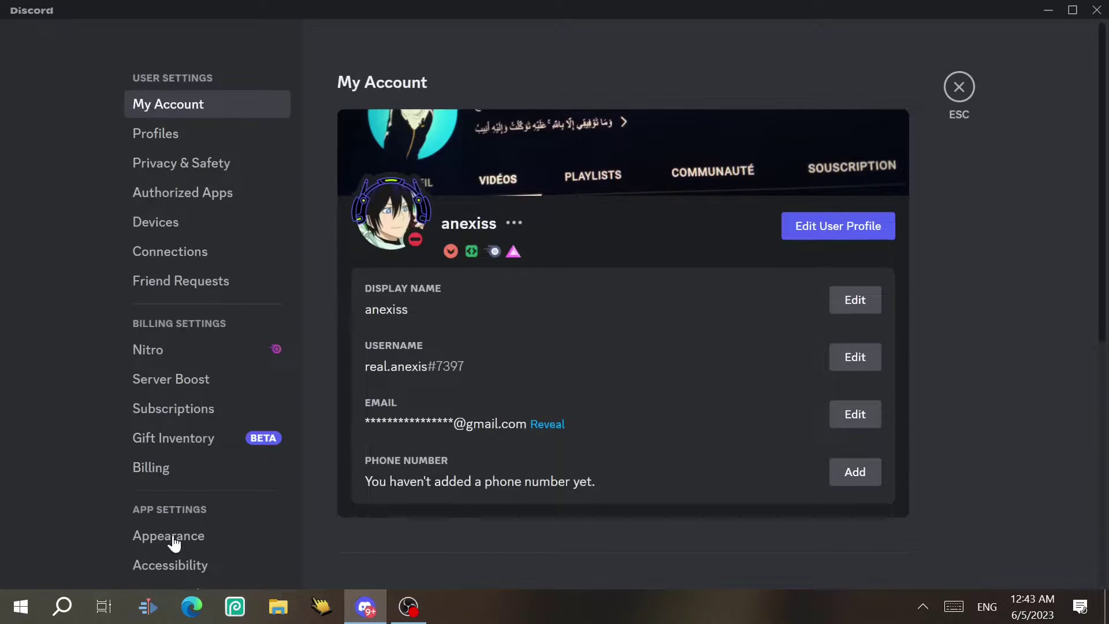
On the Appearance page, return message group spacing and chat font scaling to 16px each
left_click(175, 536)
left_click_drag(1103, 226, 1045, 512)
left_click_drag(901, 355, 776, 363)
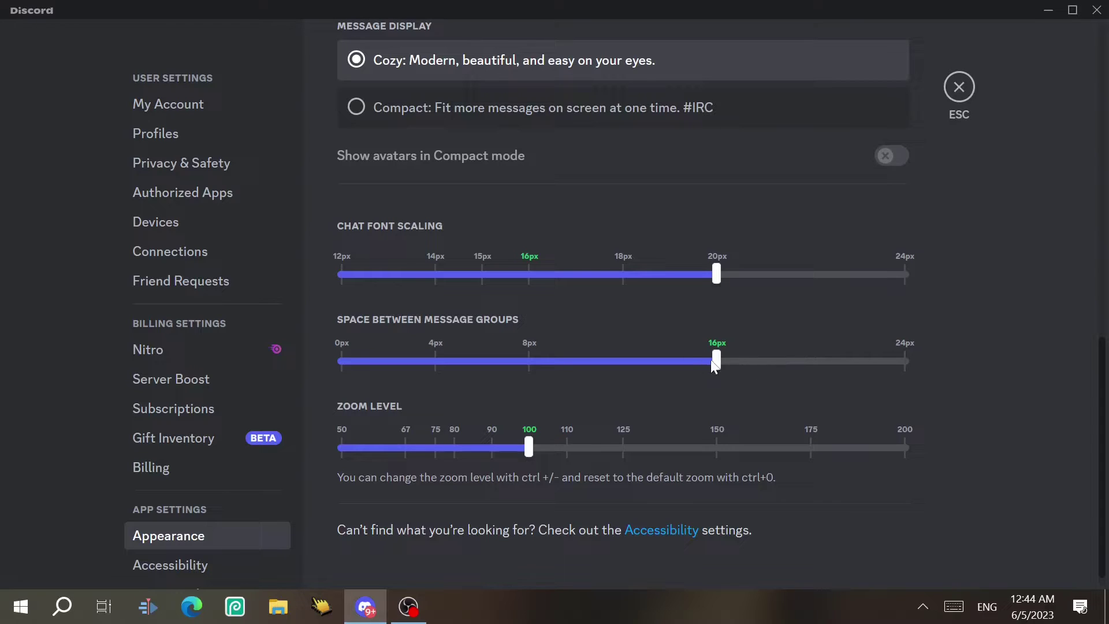
left_click_drag(719, 265, 545, 281)
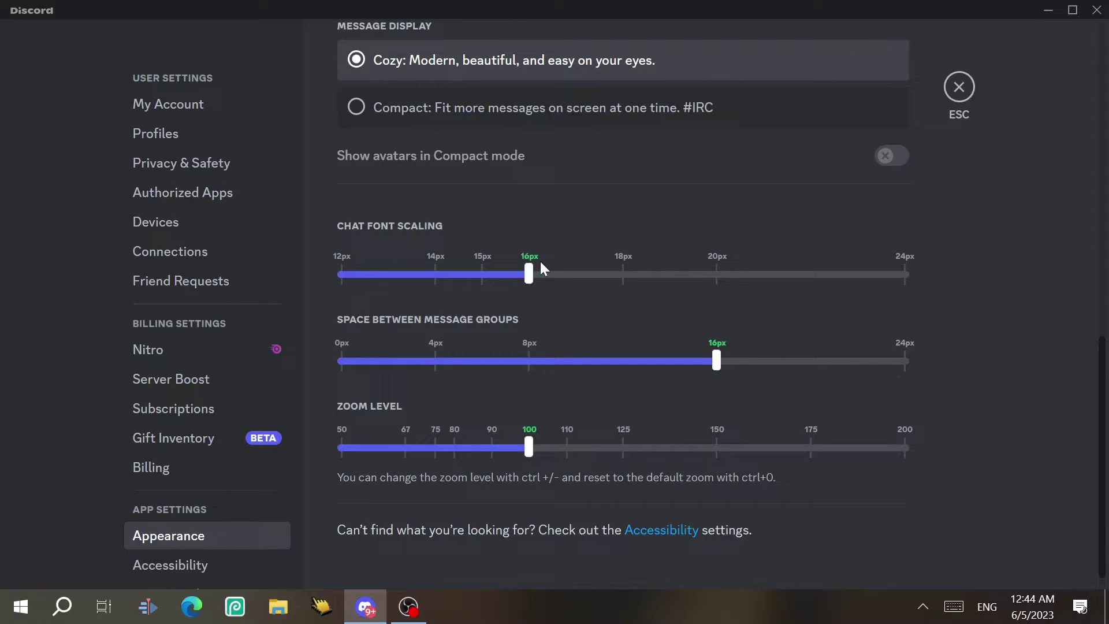
scroll(1103, 355, "down", 1)
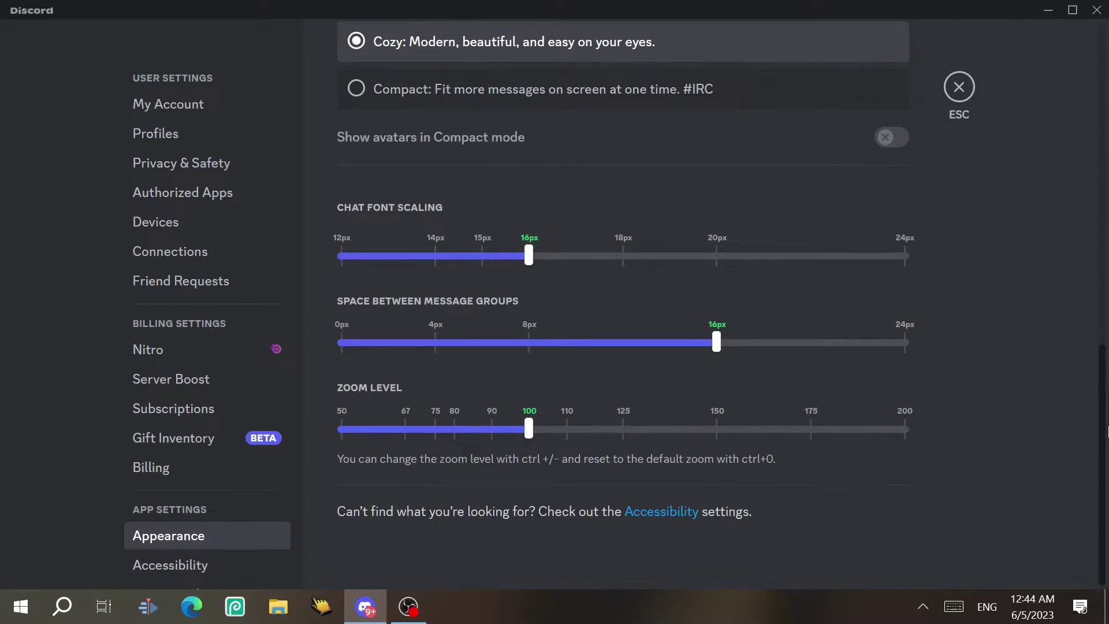
In Accessibility, lower the Saturation slider, then restore it to 100%
scroll(267, 510, "down", 5)
left_click(193, 205)
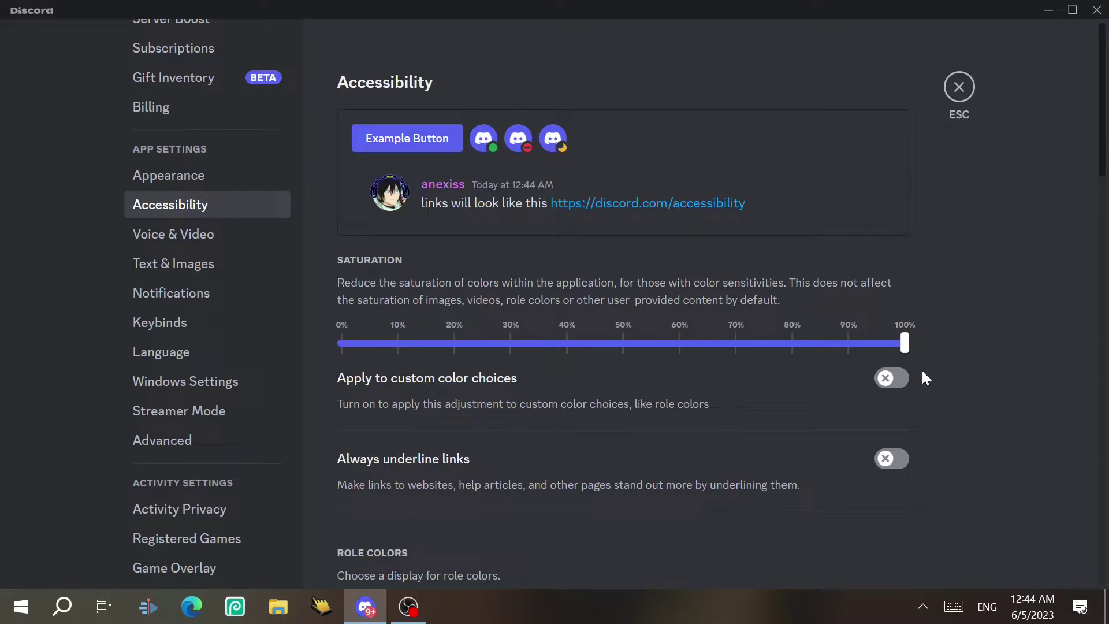
left_click_drag(909, 343, 416, 348)
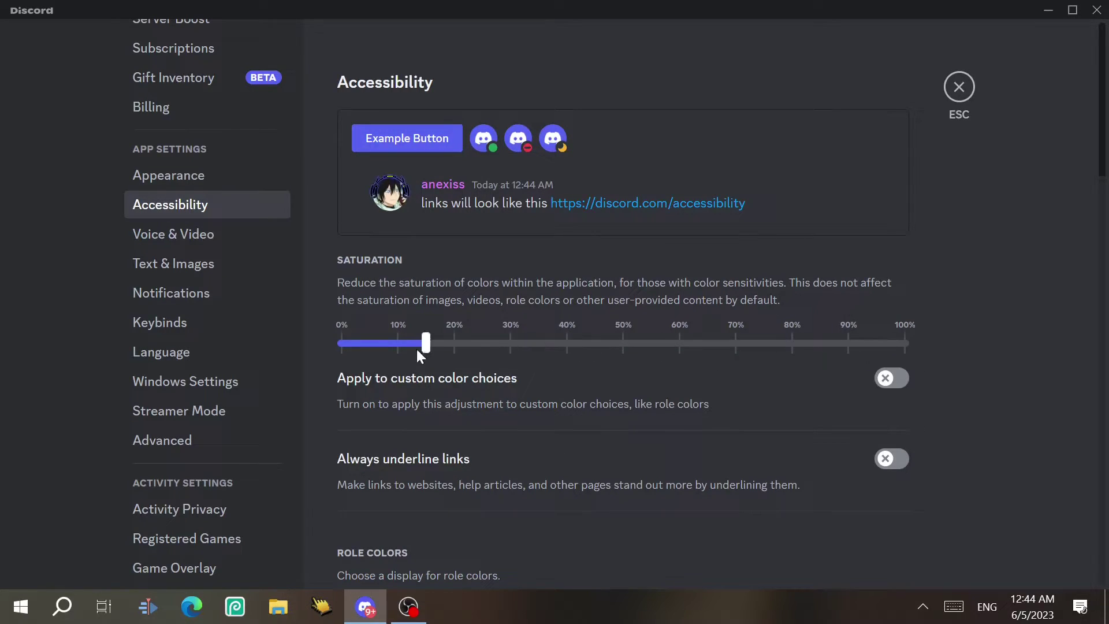
left_click_drag(341, 351, 919, 336)
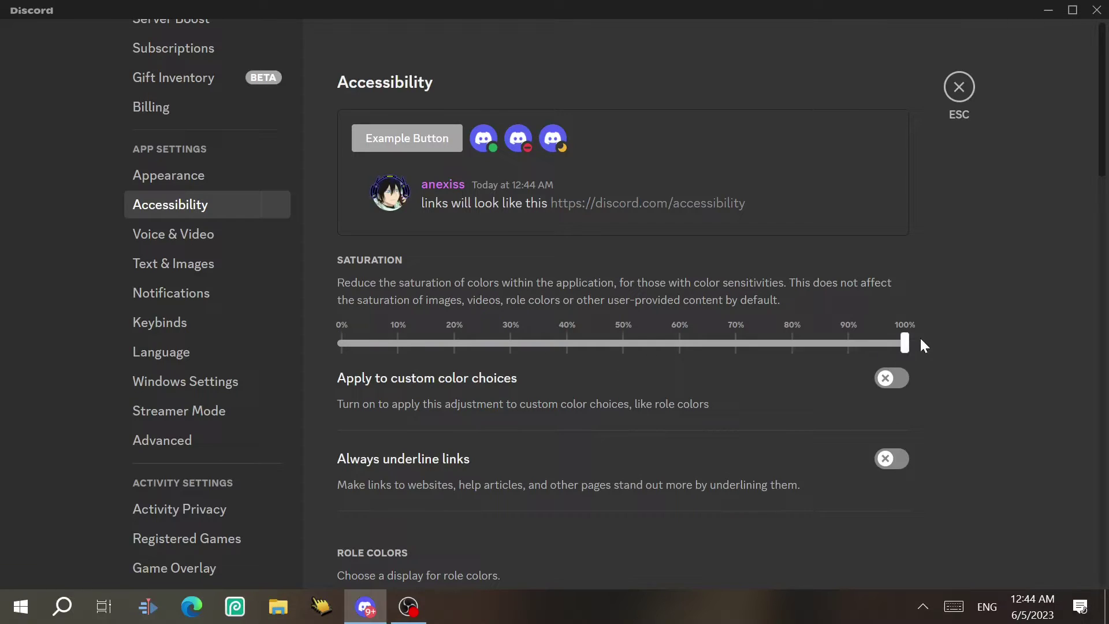
scroll(452, 104, "down", 5)
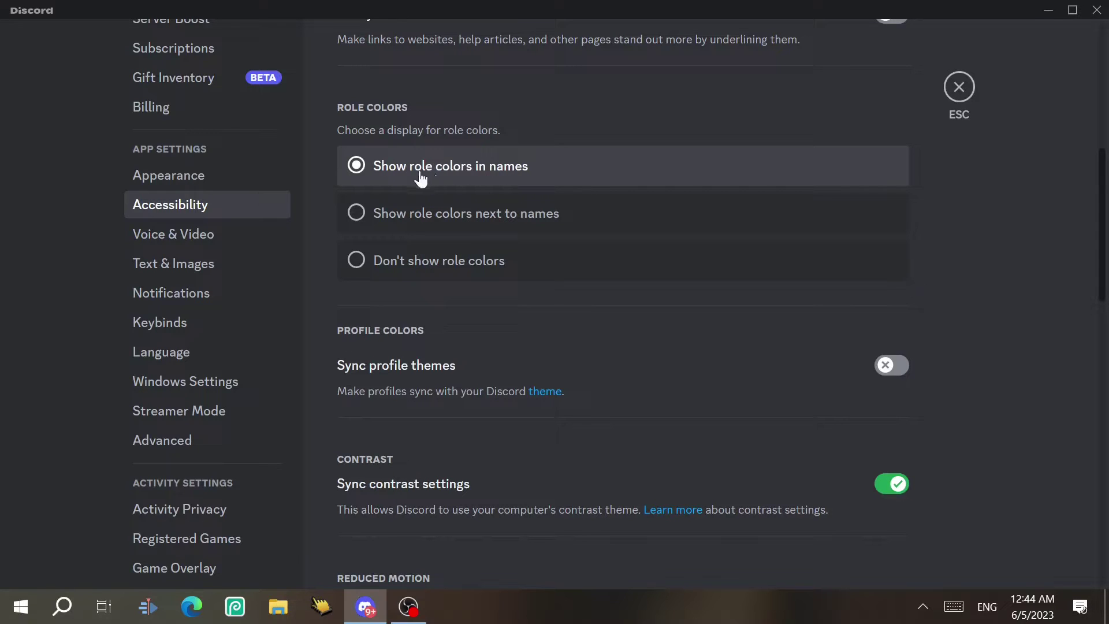
left_click(445, 222)
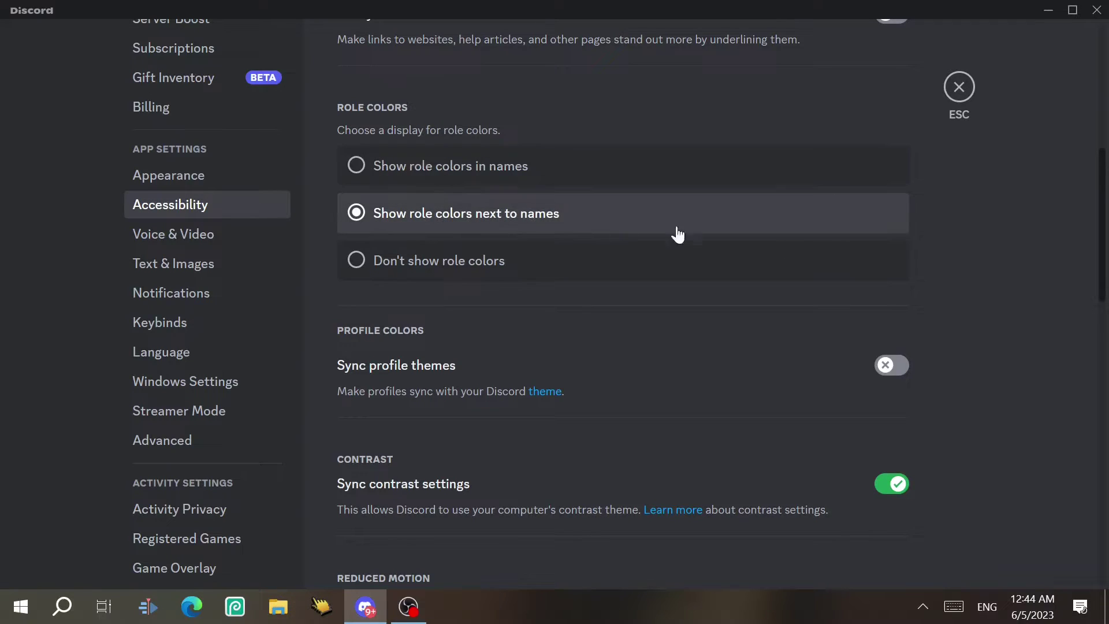
scroll(1102, 287, "up", 8)
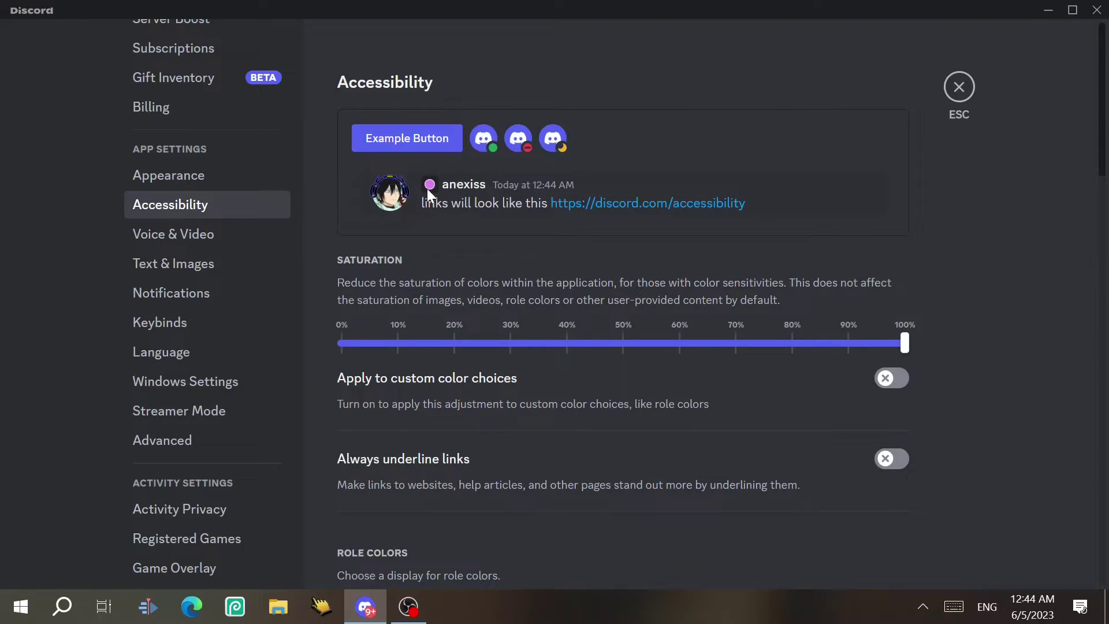
scroll(1097, 173, "down", 5)
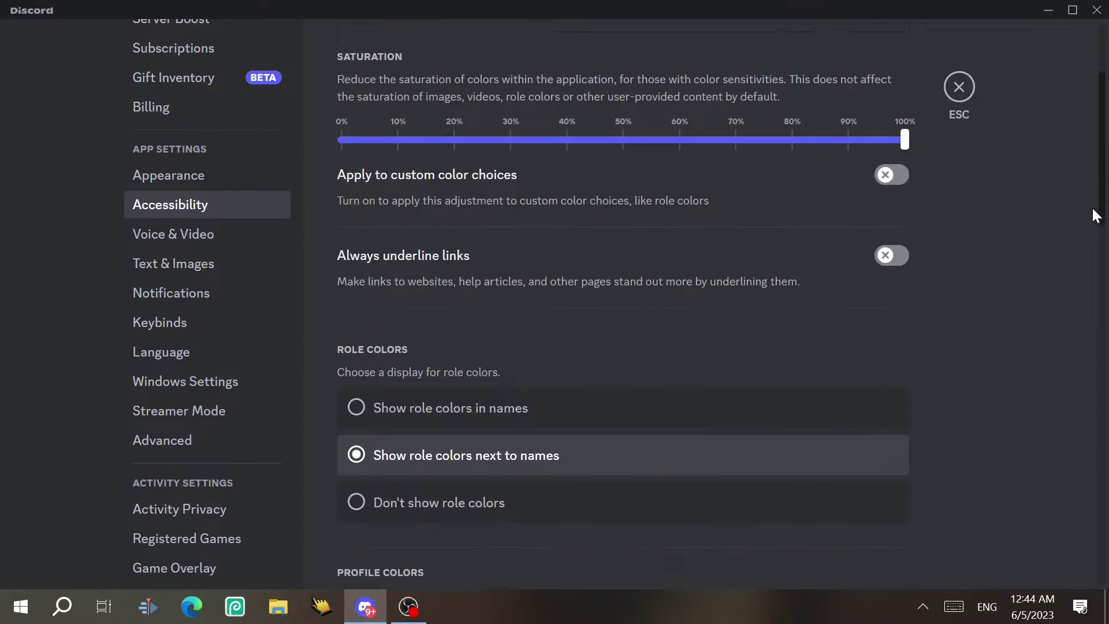
left_click(426, 384)
scroll(692, 191, "up", 5)
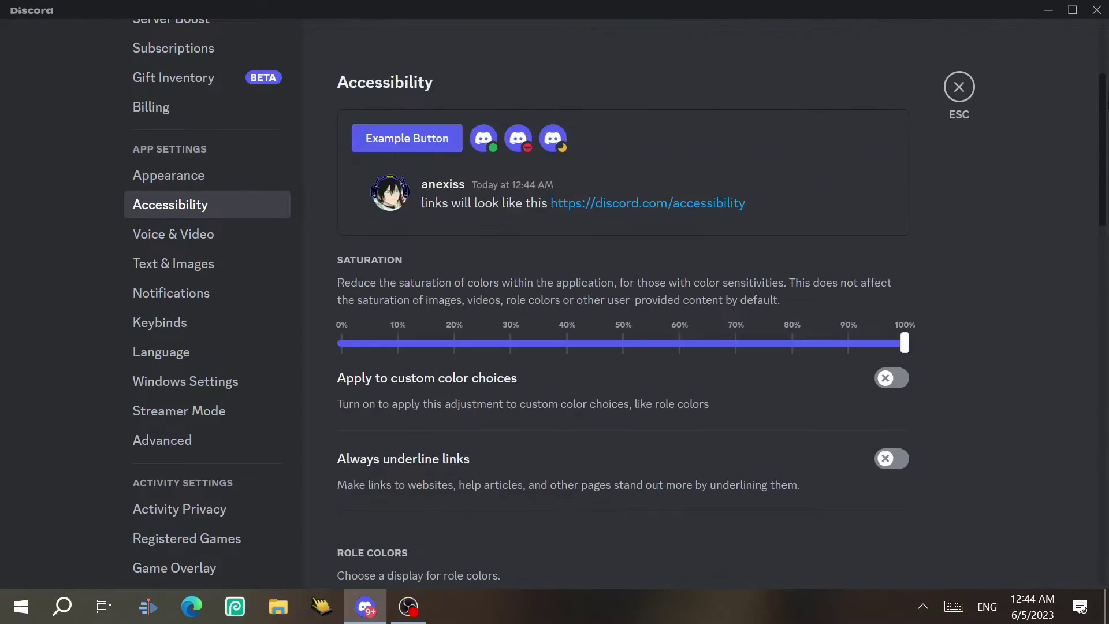
left_click_drag(1099, 154, 1103, 325)
left_click(562, 221)
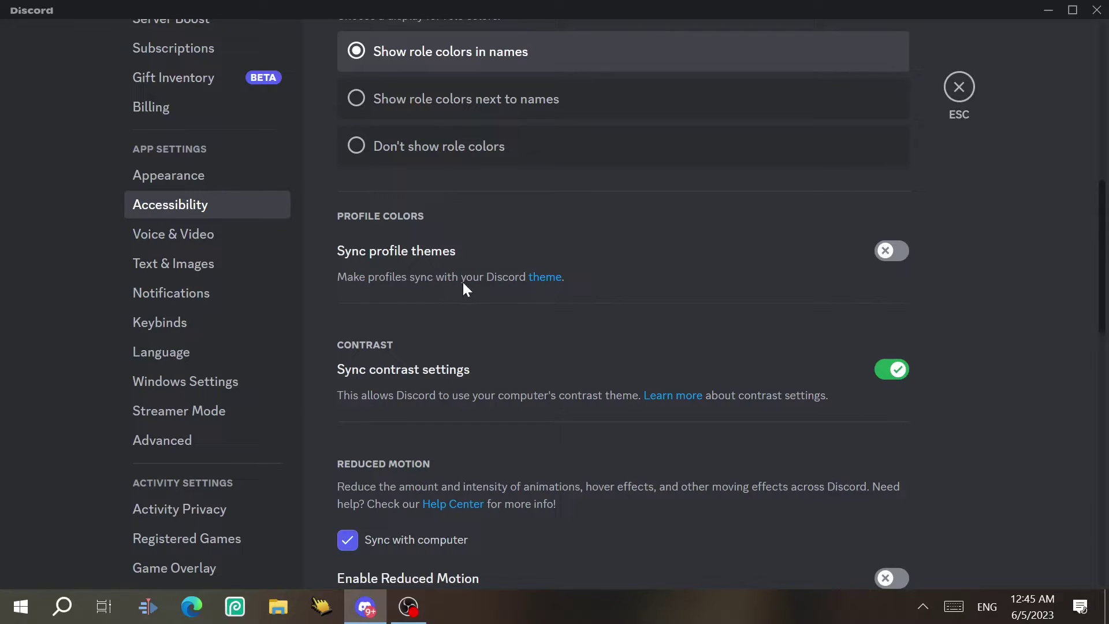
Turn on profile theme syncing and apply the Hanami colour theme in Appearance
left_click(900, 255)
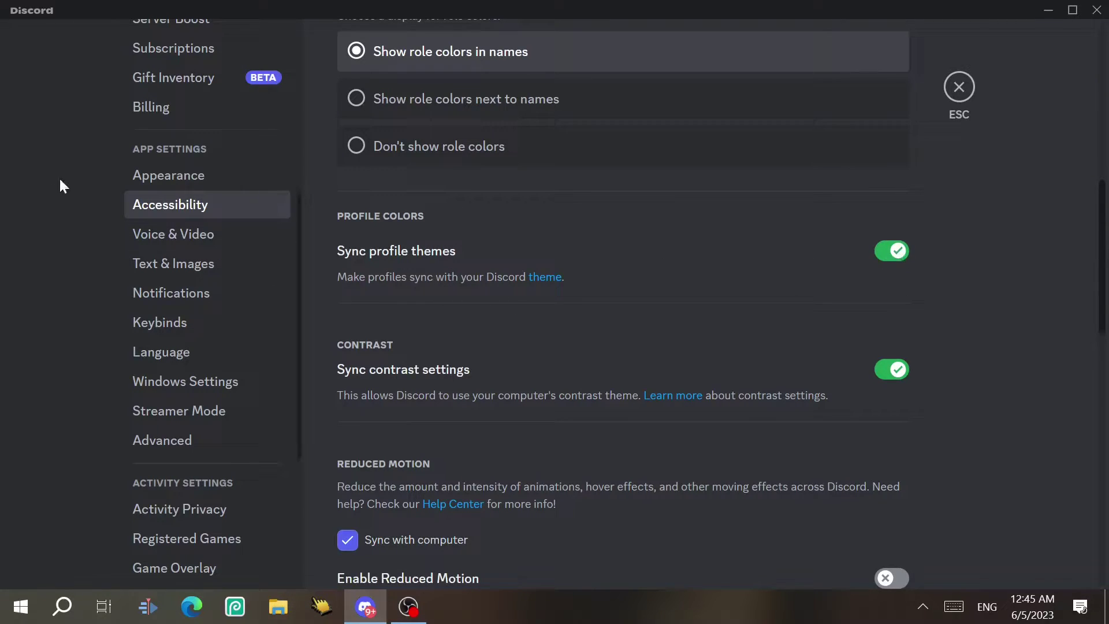
left_click_drag(299, 226, 311, 124)
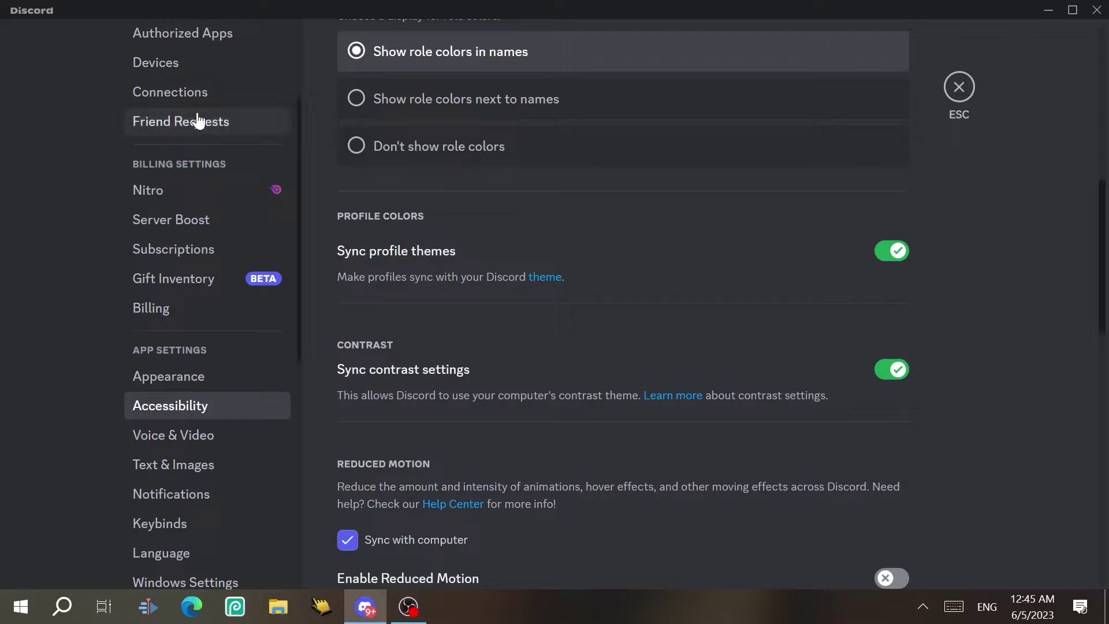
left_click(210, 386)
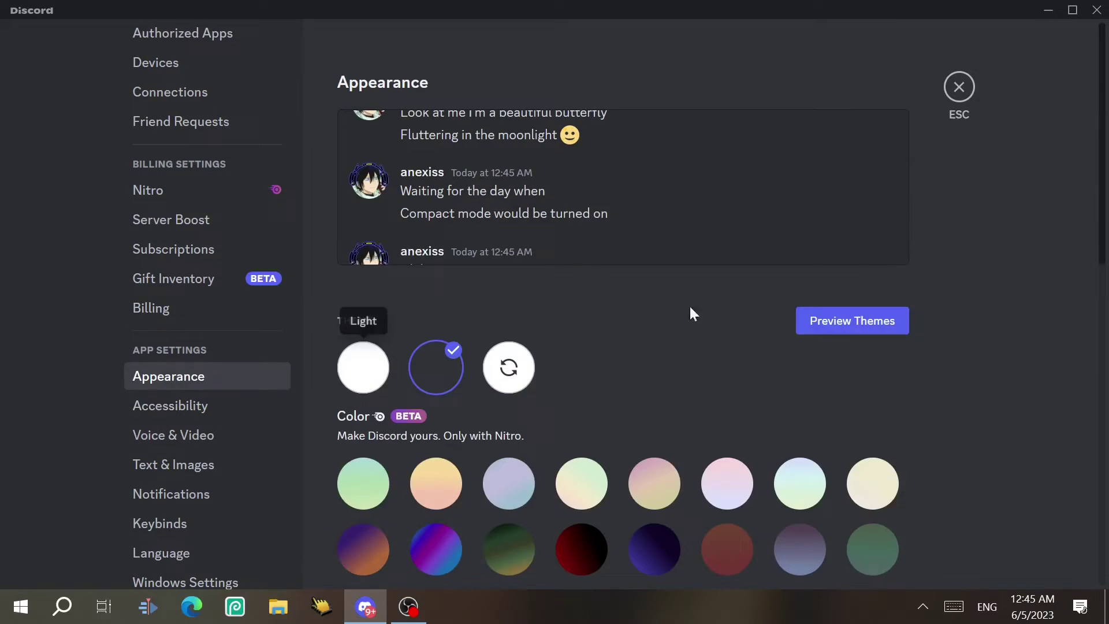
left_click(594, 473)
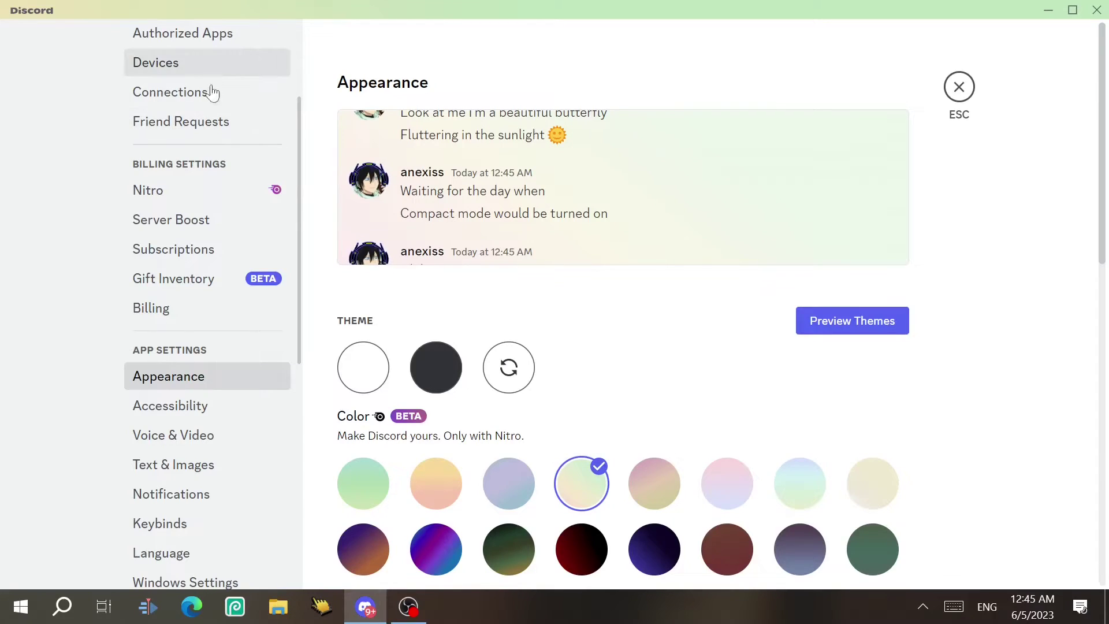
After checking Profiles, switch Appearance back to the dark theme, then view My Account and Profiles
scroll(297, 62, "up", 5)
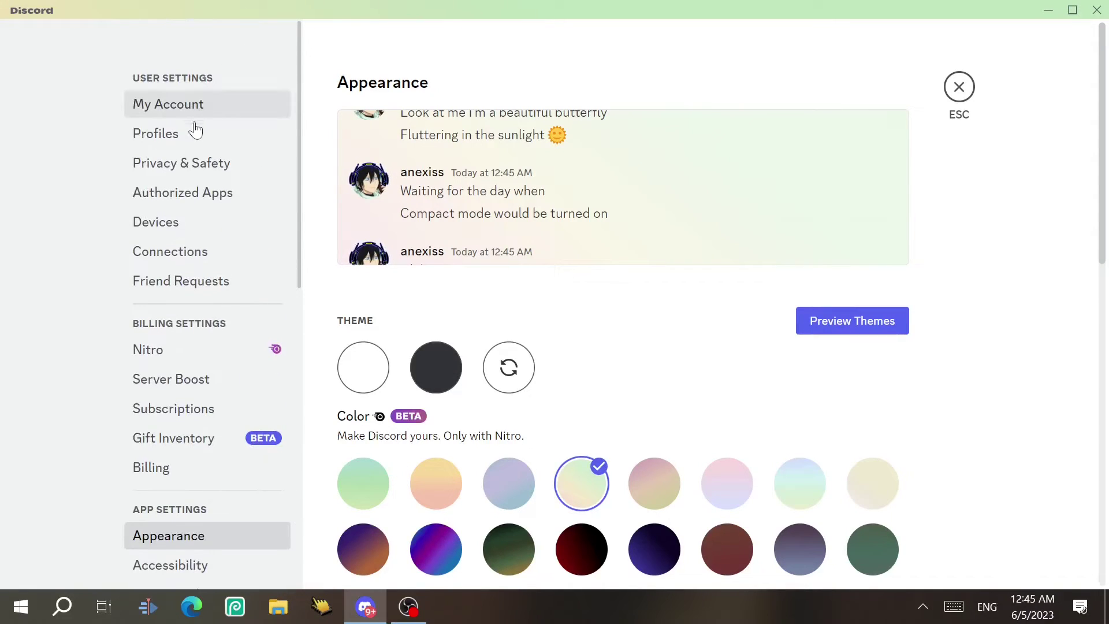
left_click(194, 132)
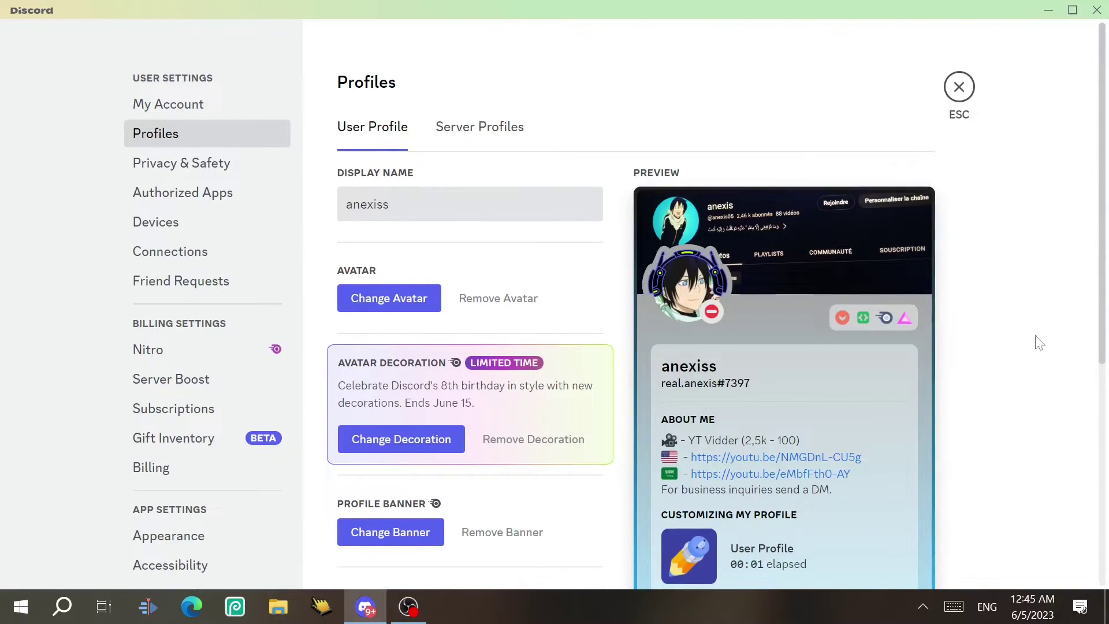
scroll(903, 356, "down", 2)
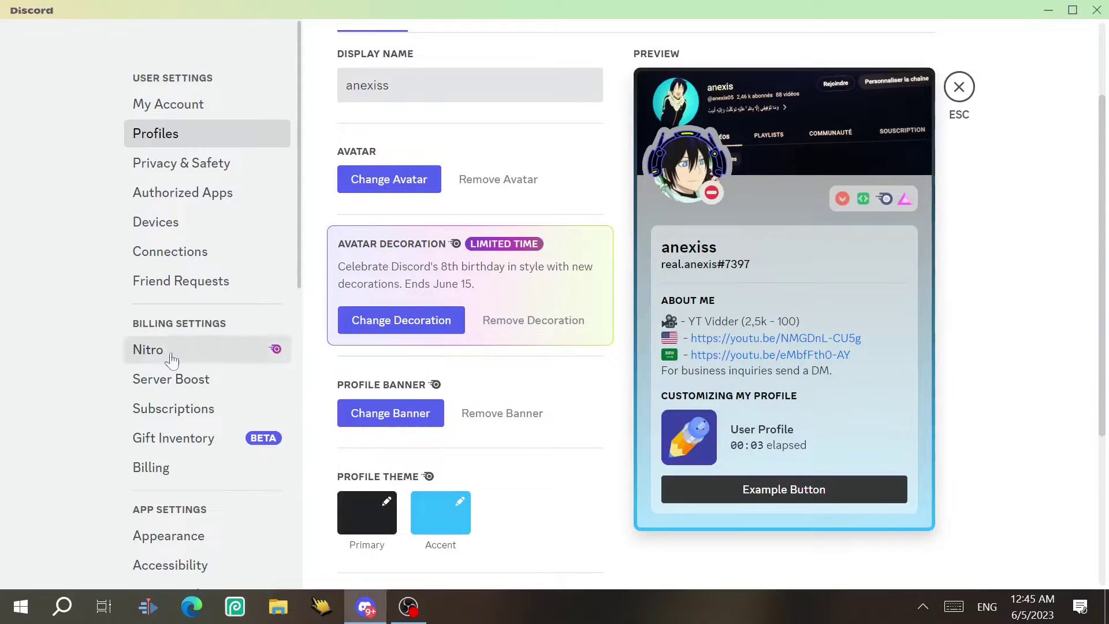
left_click(212, 530)
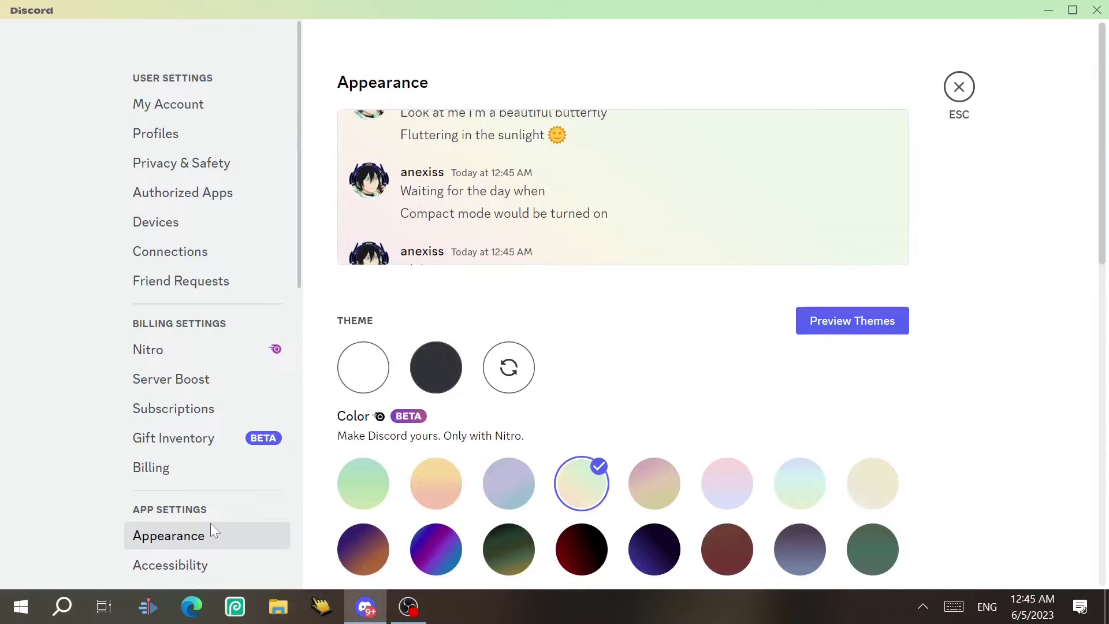
left_click(436, 367)
left_click(208, 104)
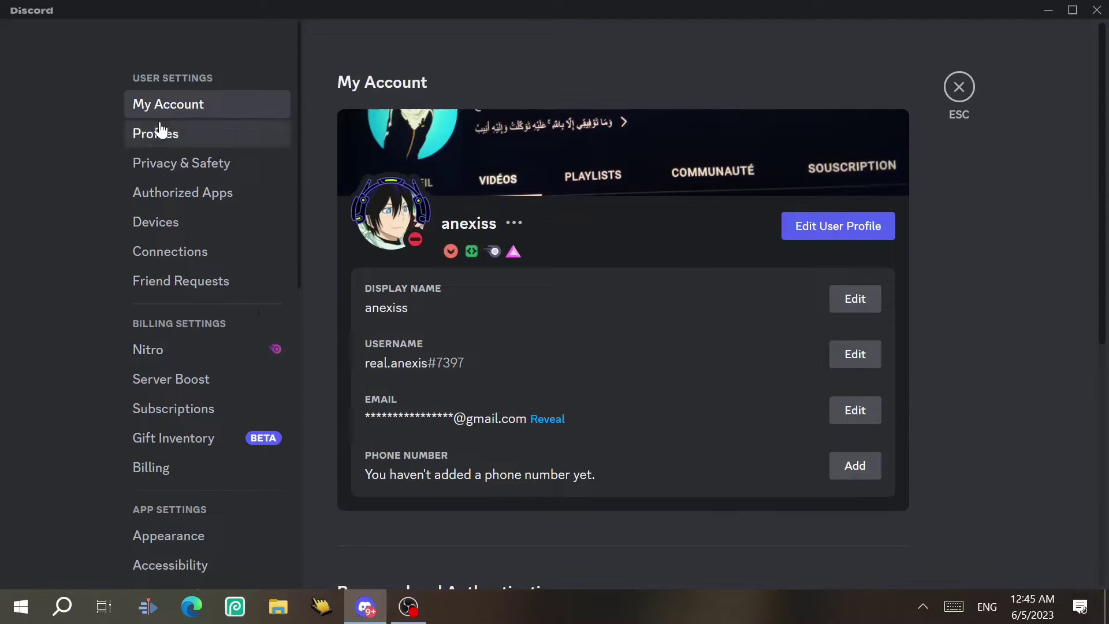
left_click(144, 133)
Reopen settings on Accessibility and turn on automatic GIF playback
left_click(260, 571)
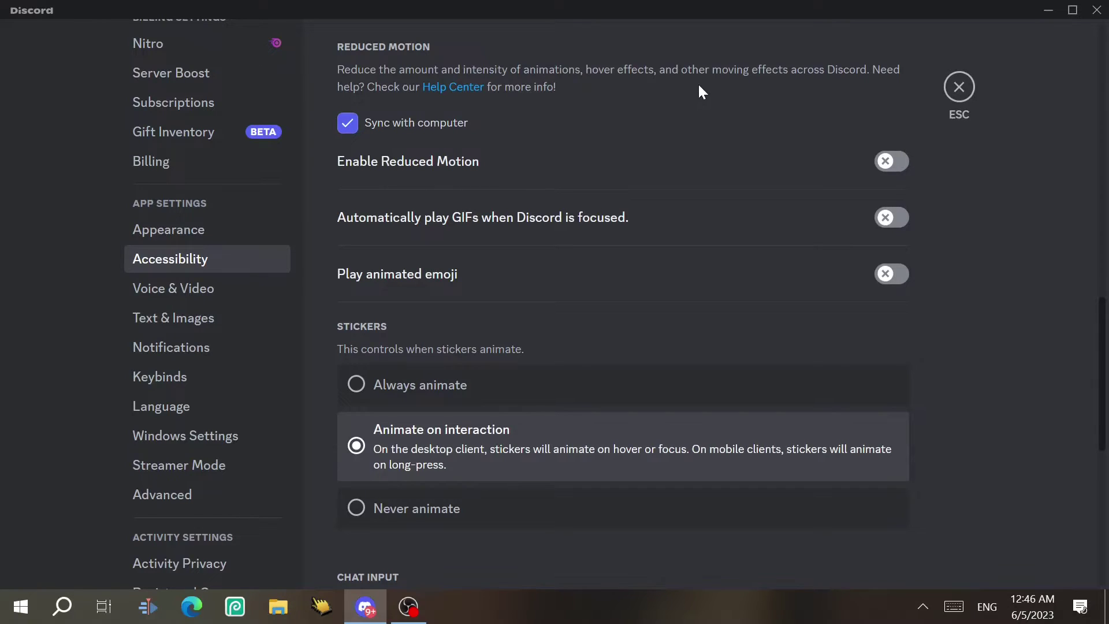
left_click(958, 88)
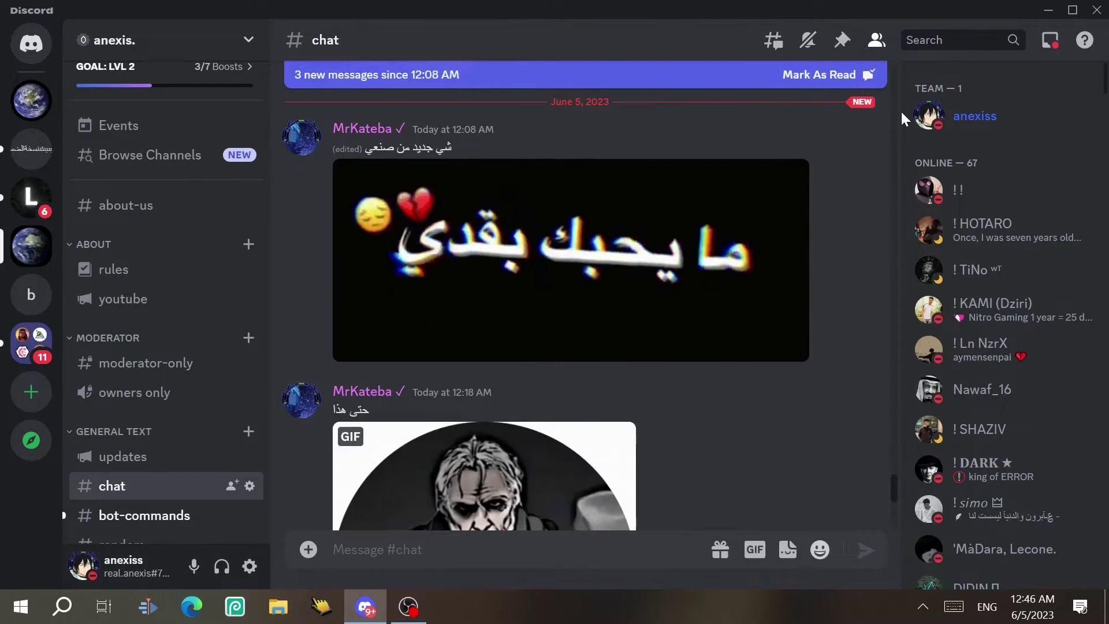
left_click(250, 566)
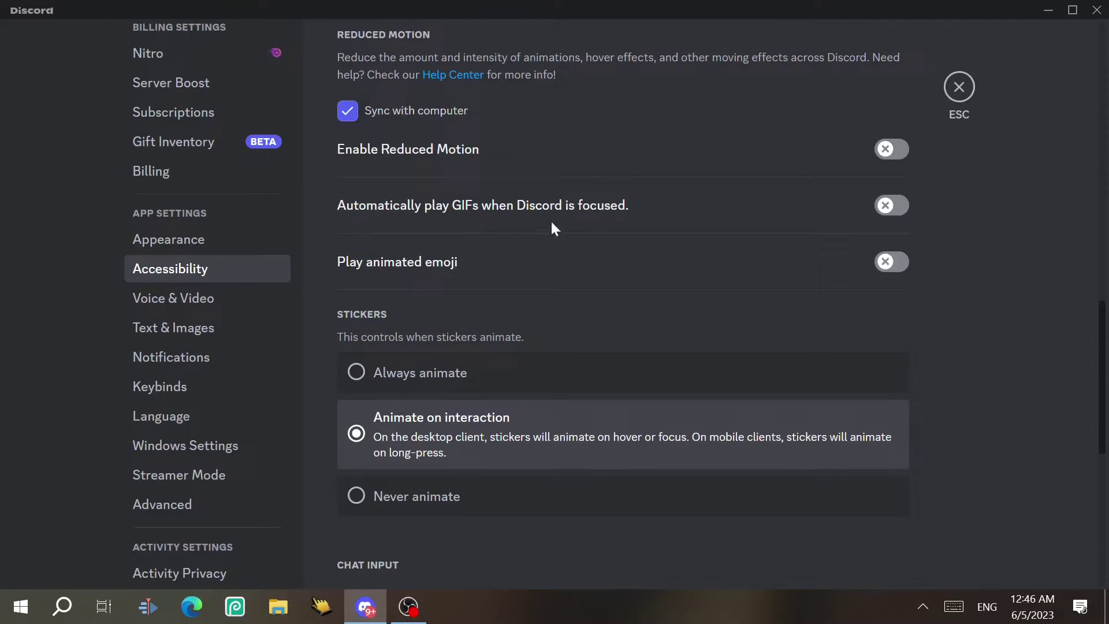
left_click(891, 210)
Try each Stickers animation option, settling on 'Animate on interaction'
scroll(440, 161, "down", 4)
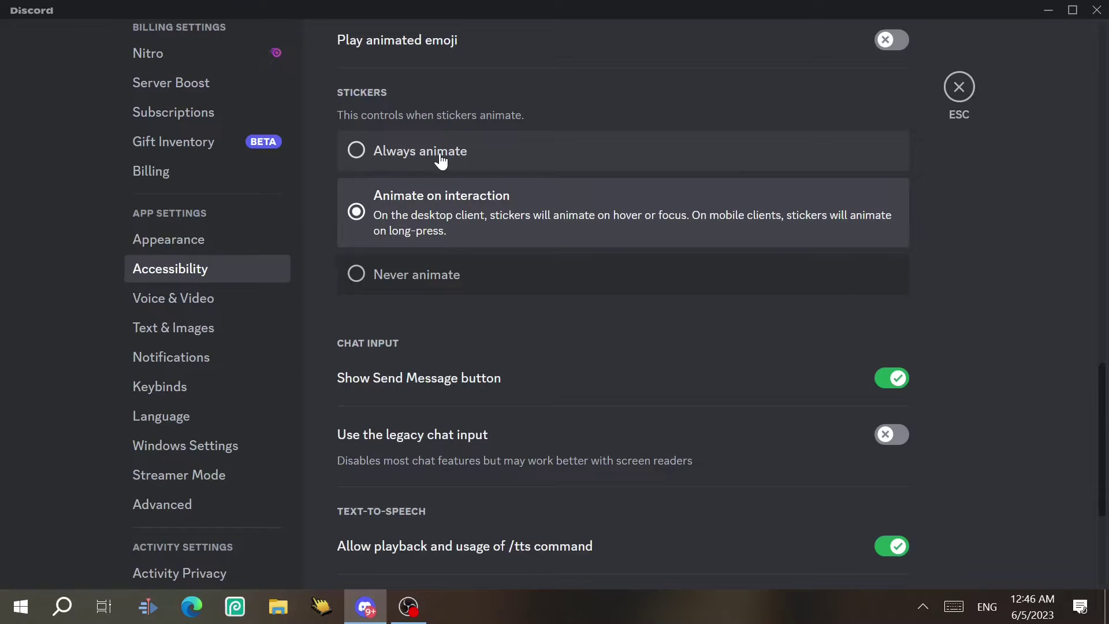
left_click(404, 159)
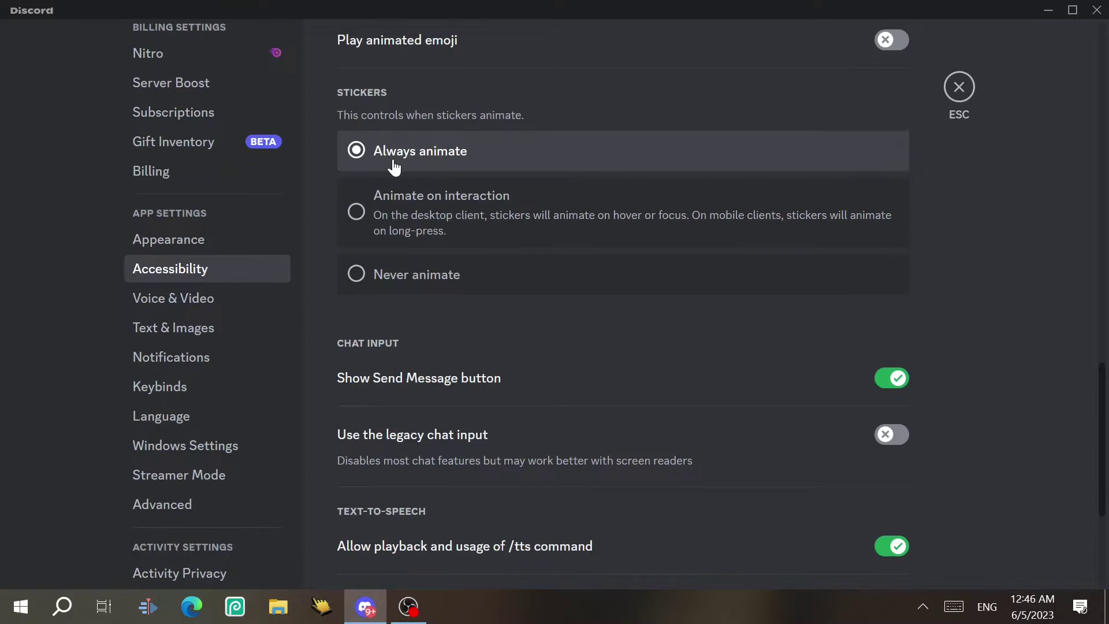
left_click(419, 202)
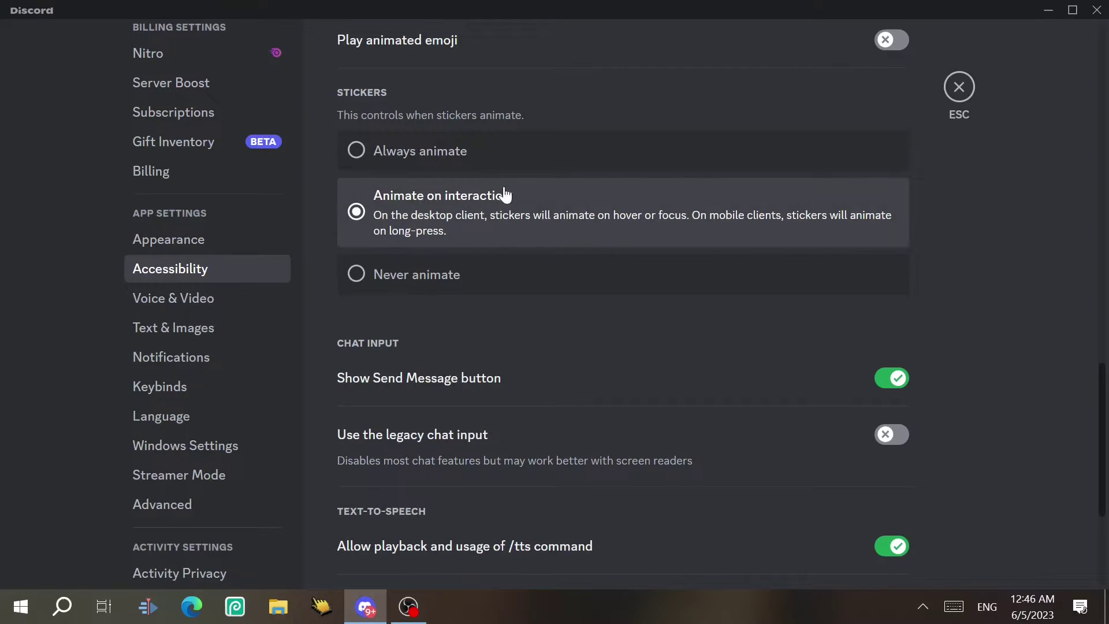
left_click(385, 291)
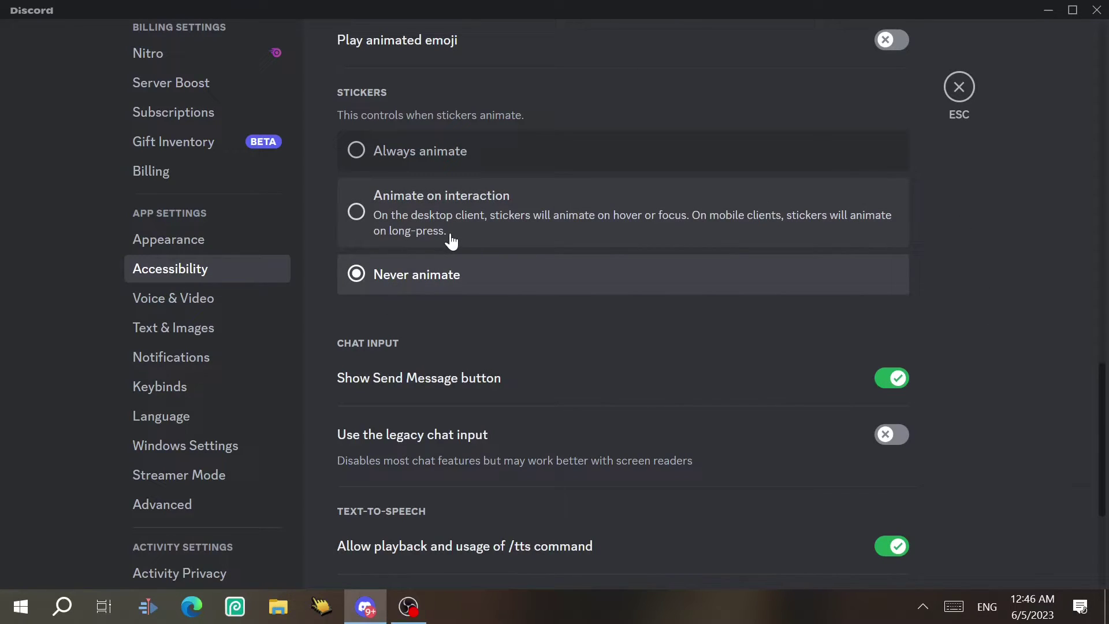
left_click(452, 241)
scroll(453, 266, "down", 4)
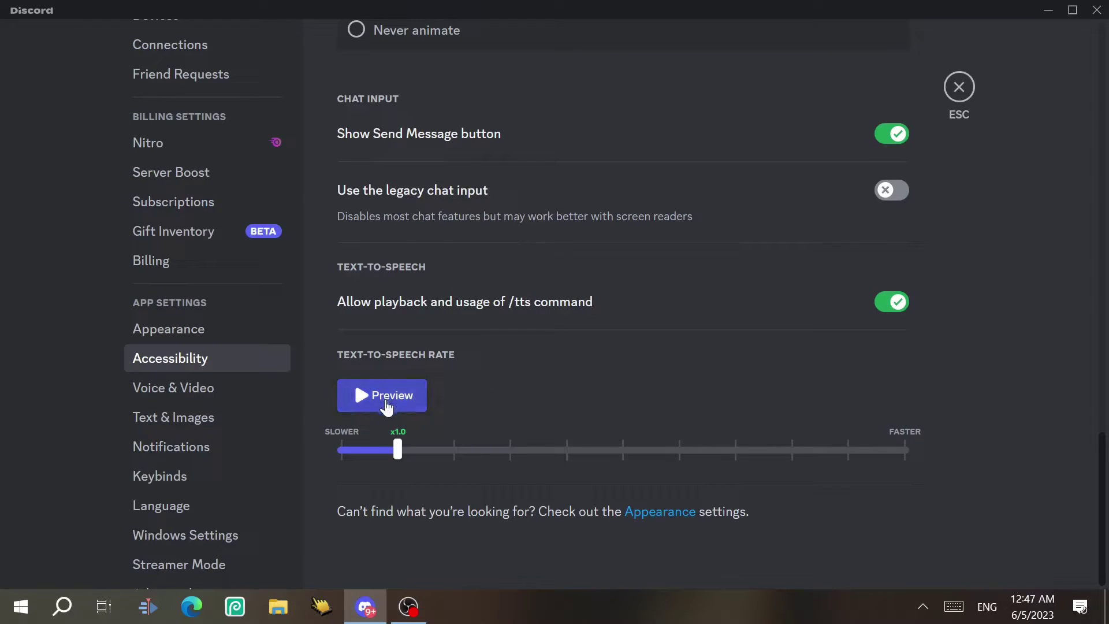
left_click(388, 404)
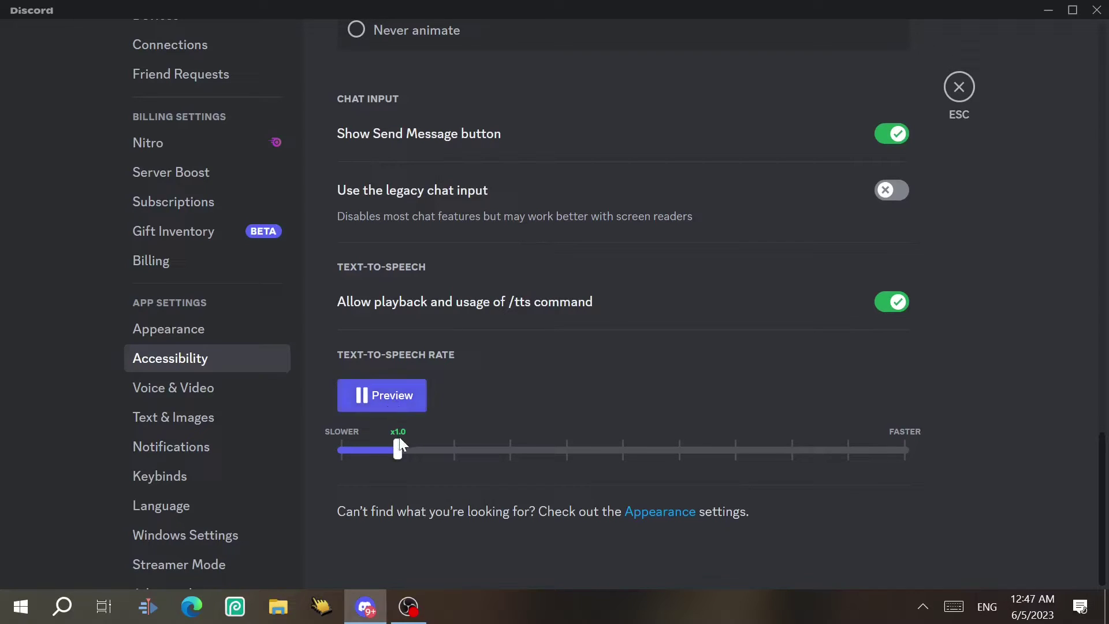
left_click_drag(397, 448, 913, 460)
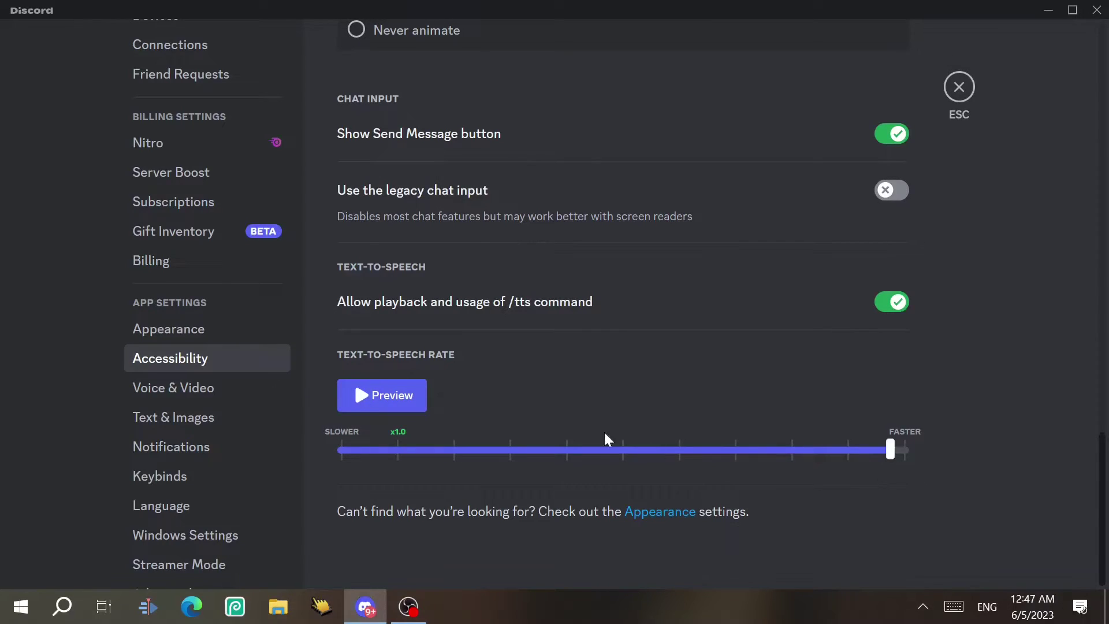
left_click(400, 397)
left_click(403, 449)
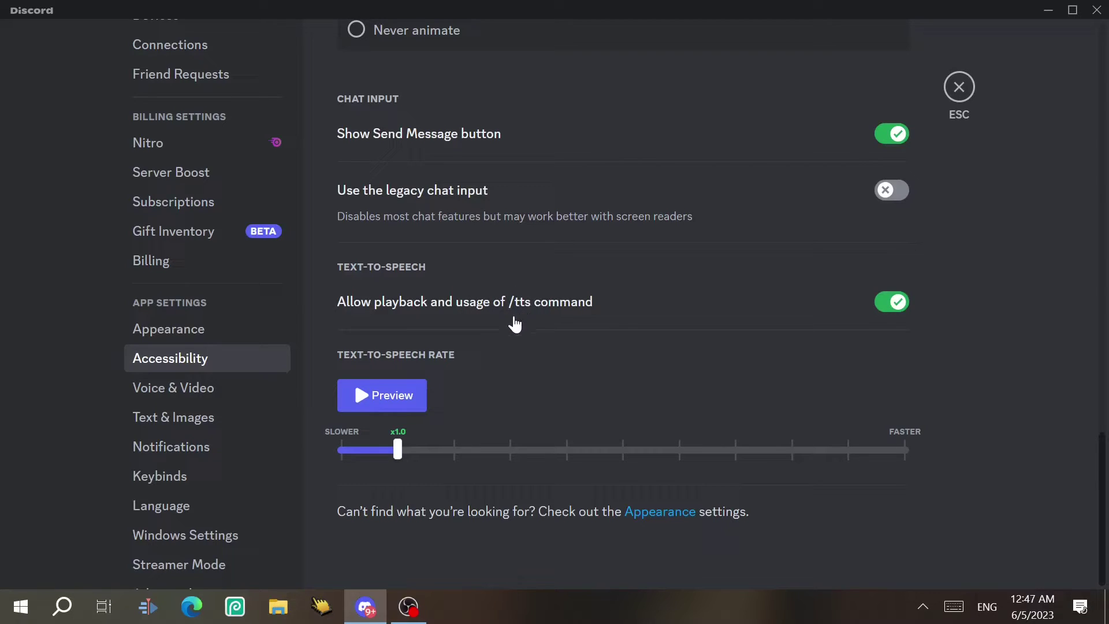
Send 'hi' as a /tts message in #chat, then open the Voice & Video settings
key("Escape")
type("/tts")
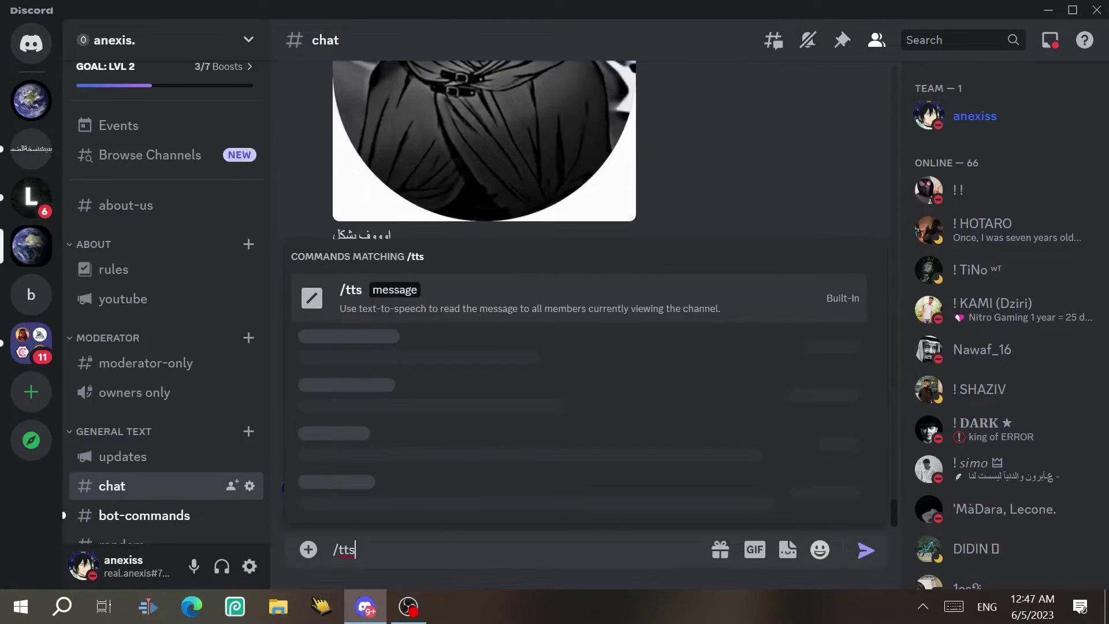
key("Return")
type("hi")
key("Return")
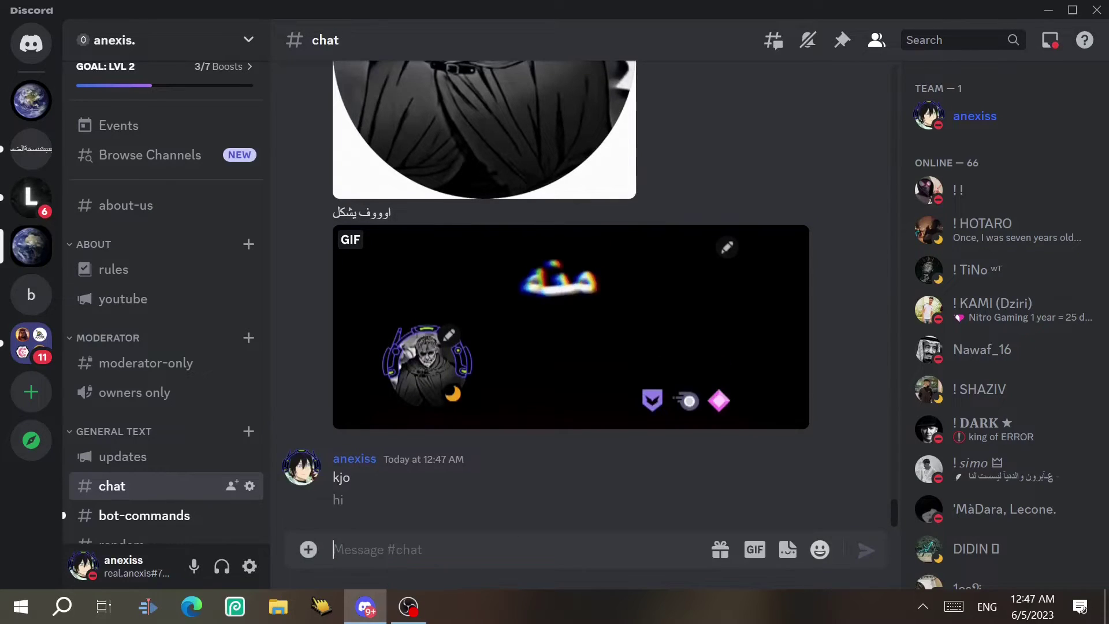
left_click(249, 566)
left_click(189, 277)
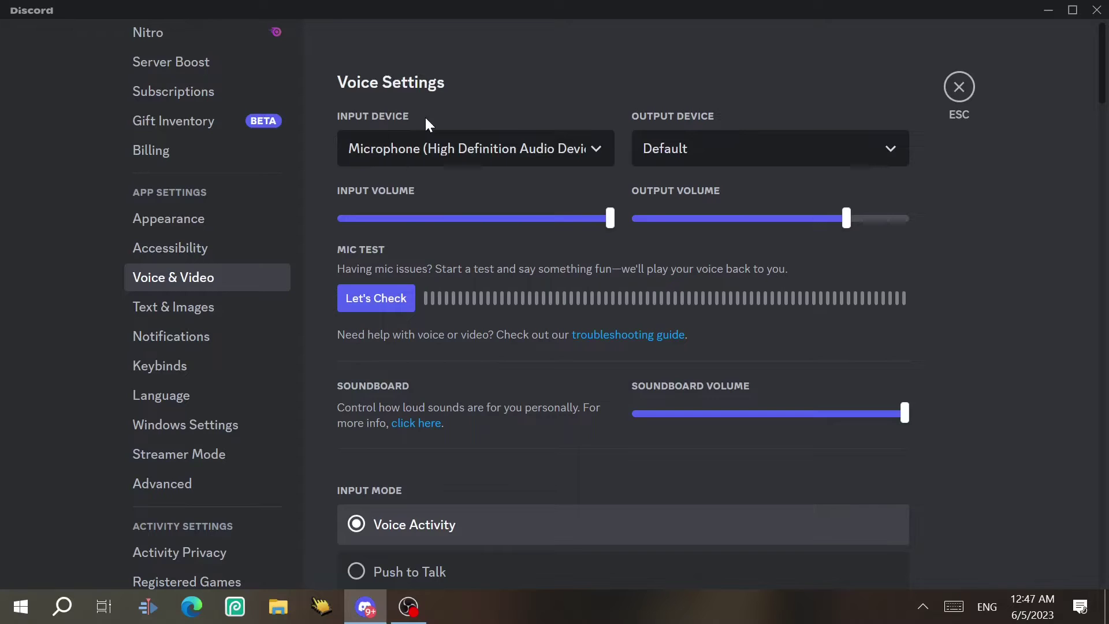
left_click(442, 150)
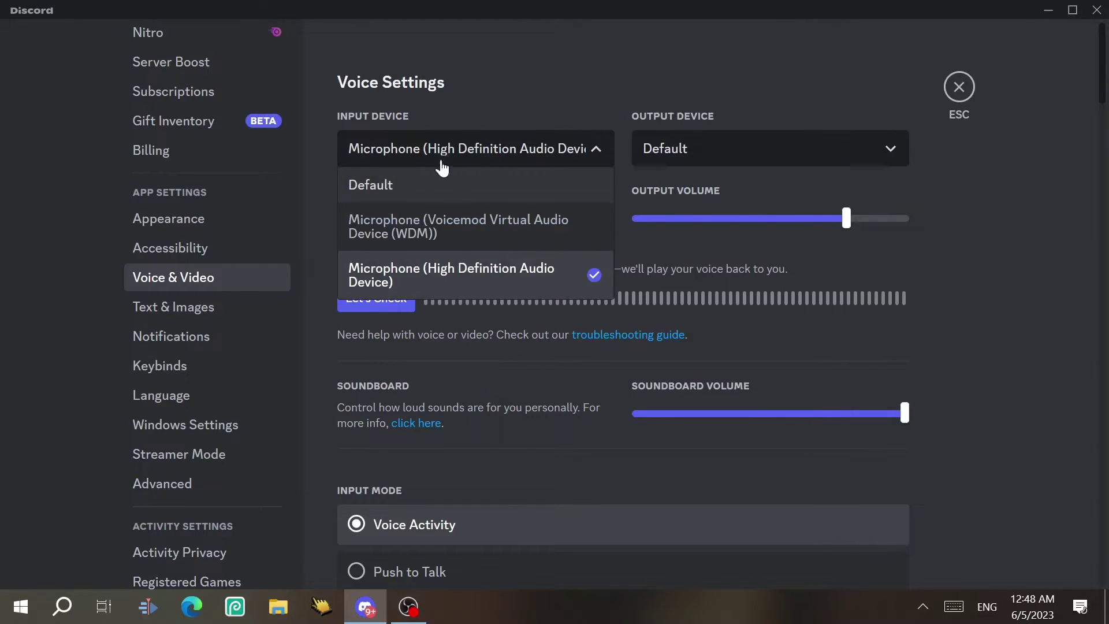
left_click(481, 160)
left_click(726, 148)
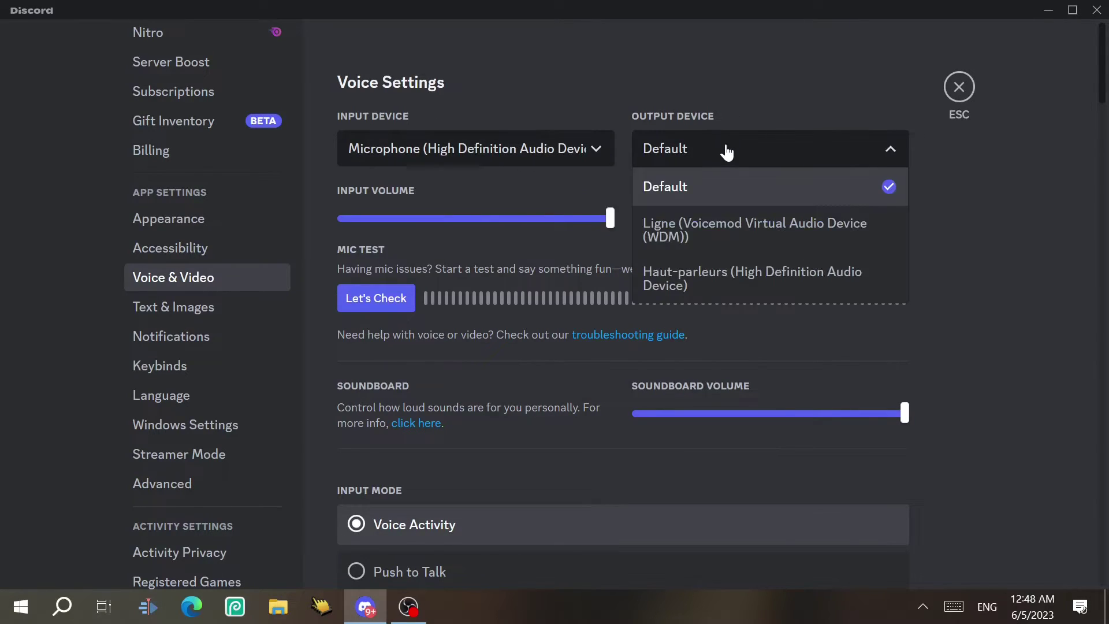
left_click(725, 152)
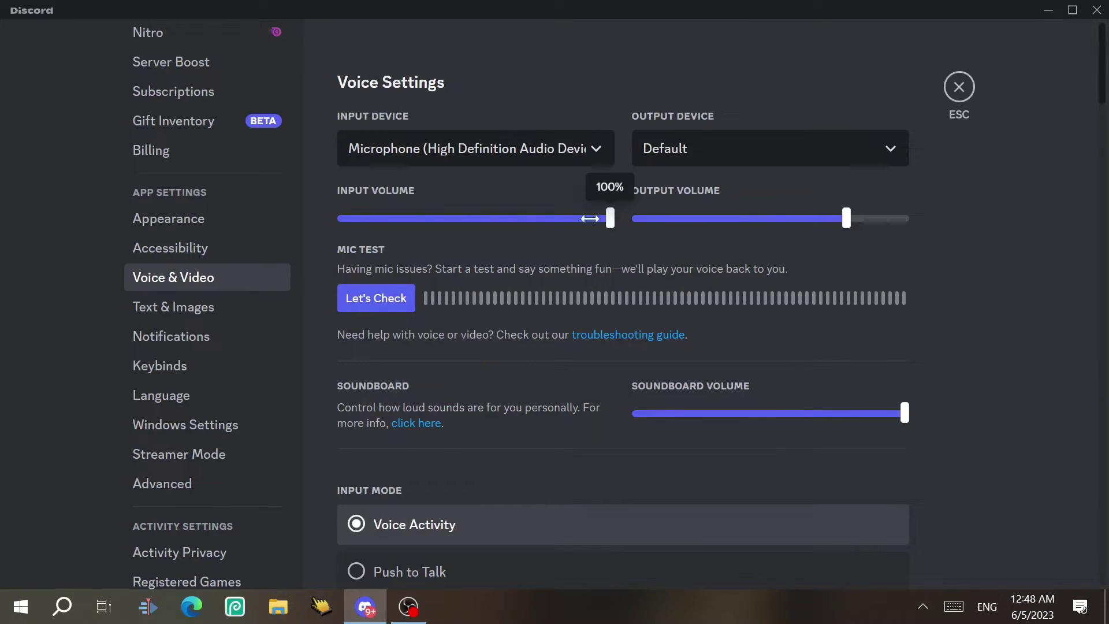
left_click(398, 300)
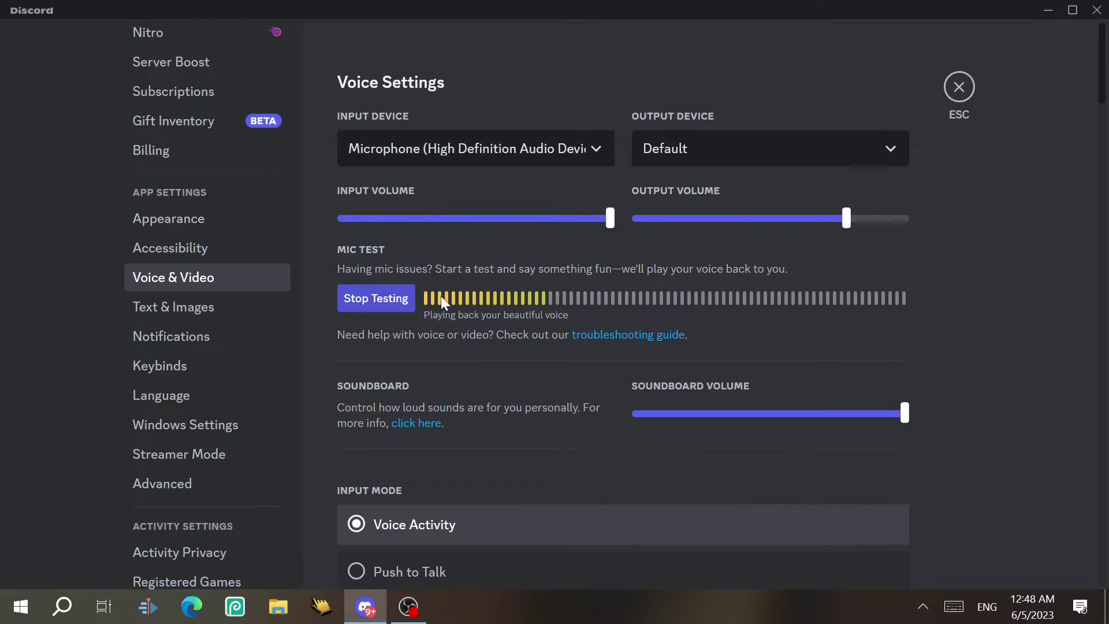
left_click(407, 299)
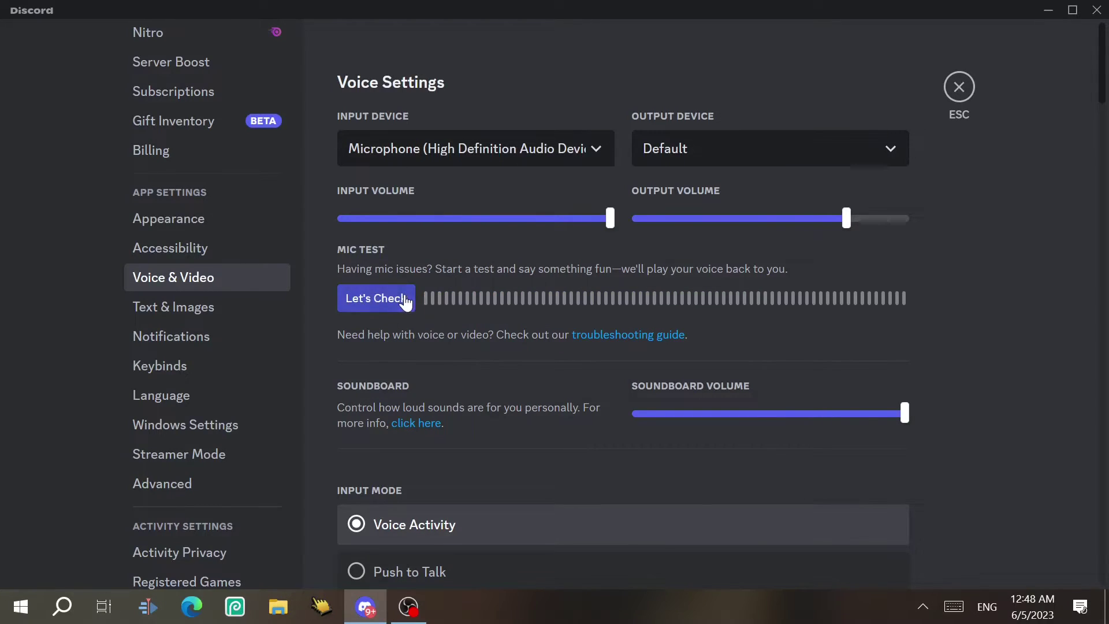
Try a lower Soundboard Volume, leaving it at 100%
scroll(676, 155, "down", 4)
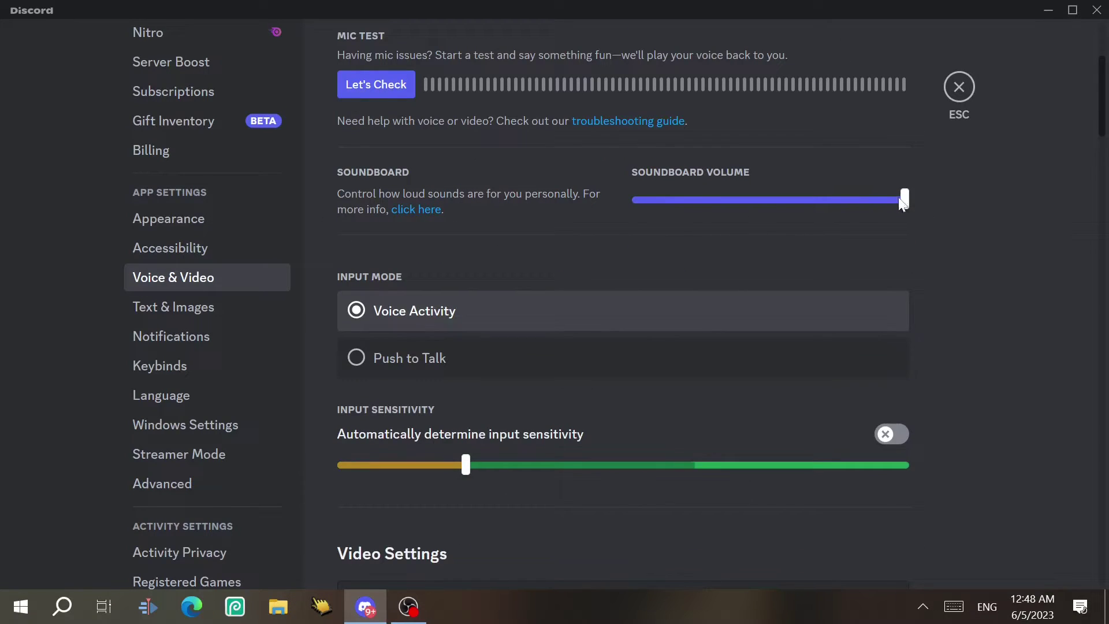
mouse_move(902, 203)
left_mouse_down()
mouse_move(754, 199)
mouse_move(907, 201)
left_mouse_up()
mouse_move(904, 199)
left_mouse_down()
mouse_move(851, 197)
mouse_move(904, 200)
left_mouse_up()
scroll(450, 237, "down", 2)
scroll(450, 237, "up", 1)
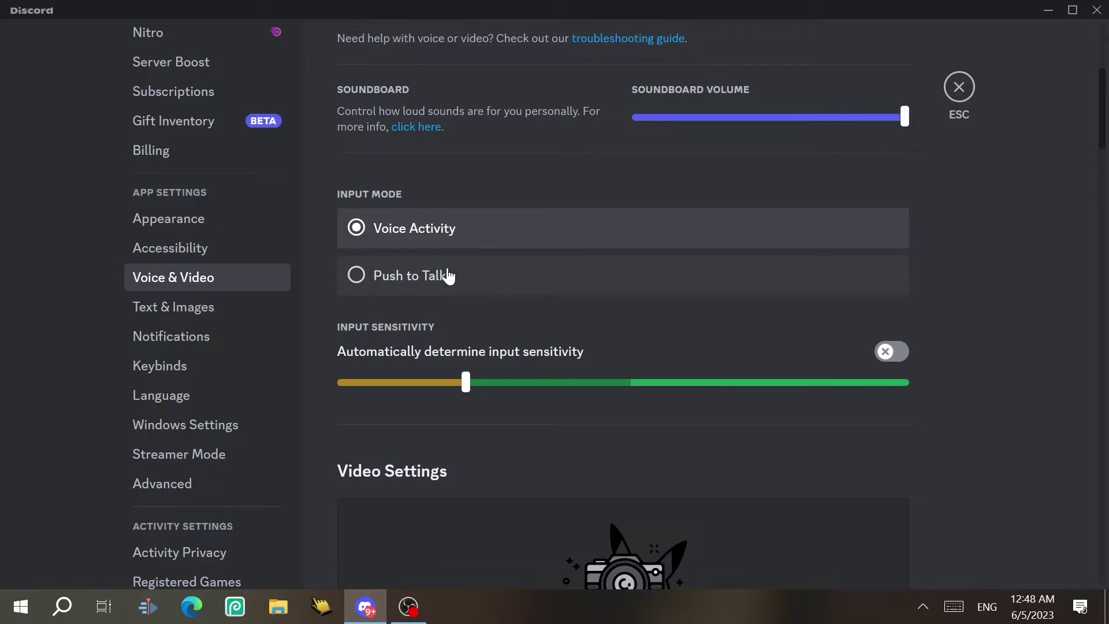
Set the input mode to Push to Talk with CTRL as the shortcut
left_click(455, 285)
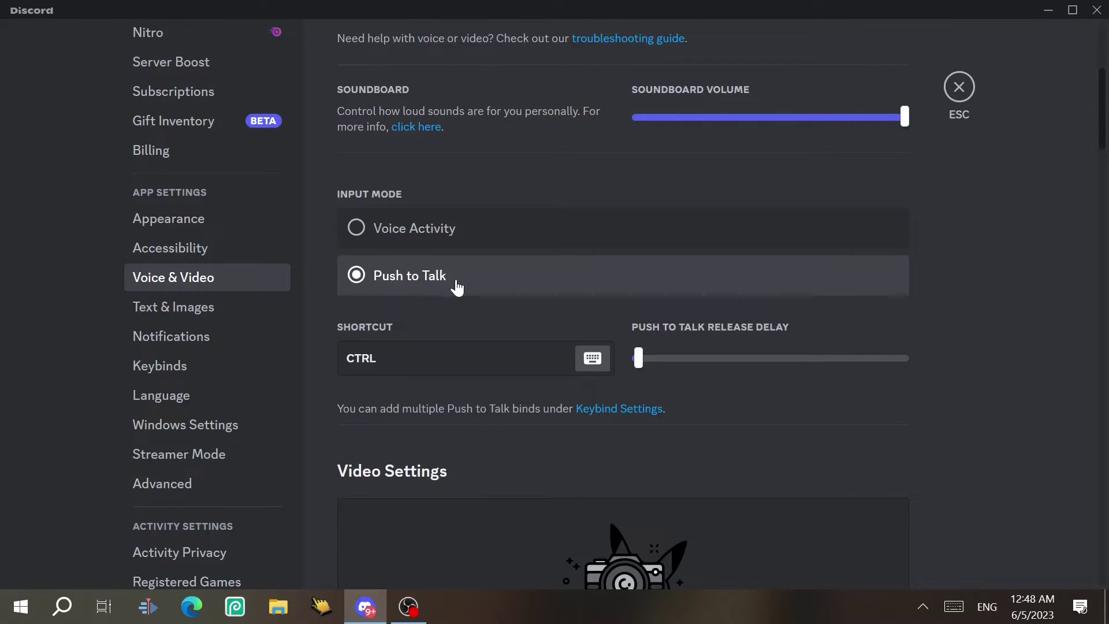
left_click(426, 363)
key("ctrl")
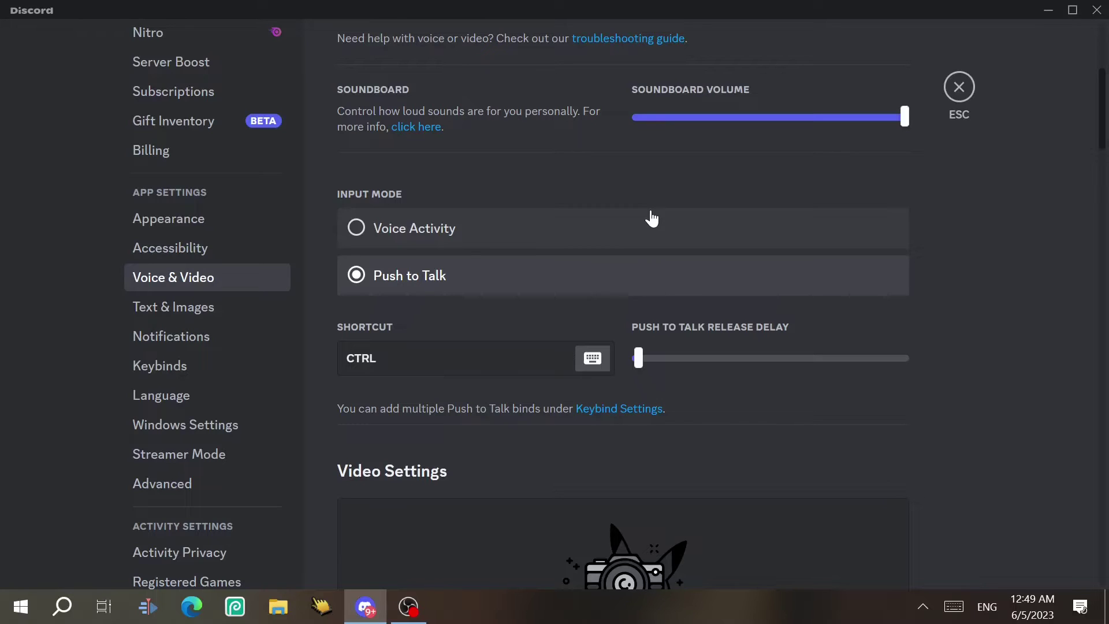
Scroll past the Advanced voice settings and go to the Text & Images page
scroll(462, 173, "down", 12)
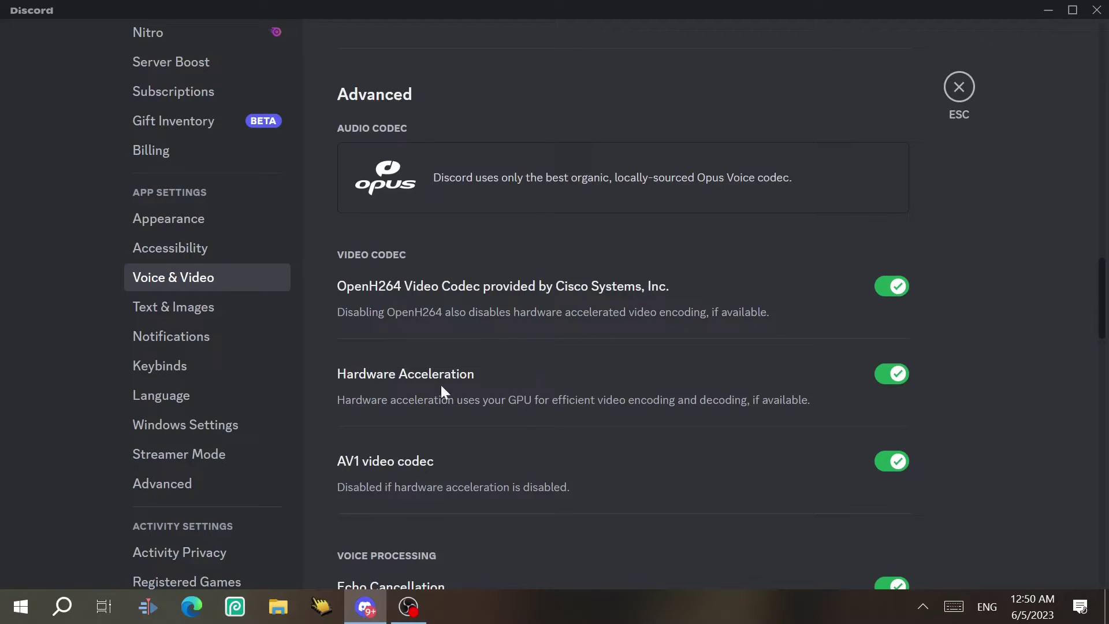
scroll(1086, 345, "down", 6)
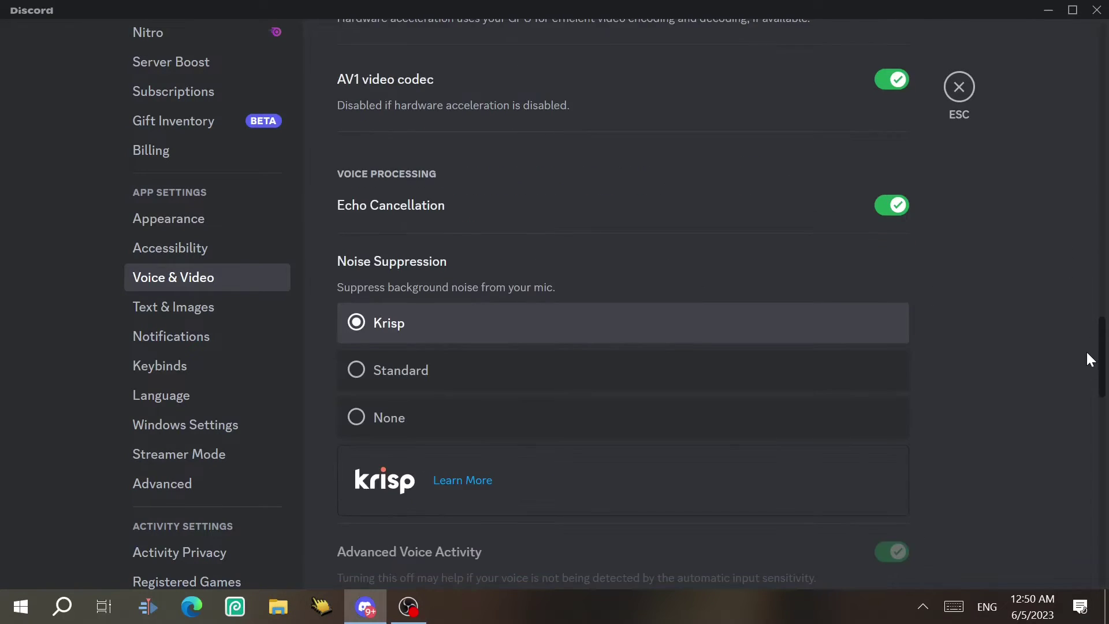
scroll(1086, 359, "down", 5)
left_click(173, 306)
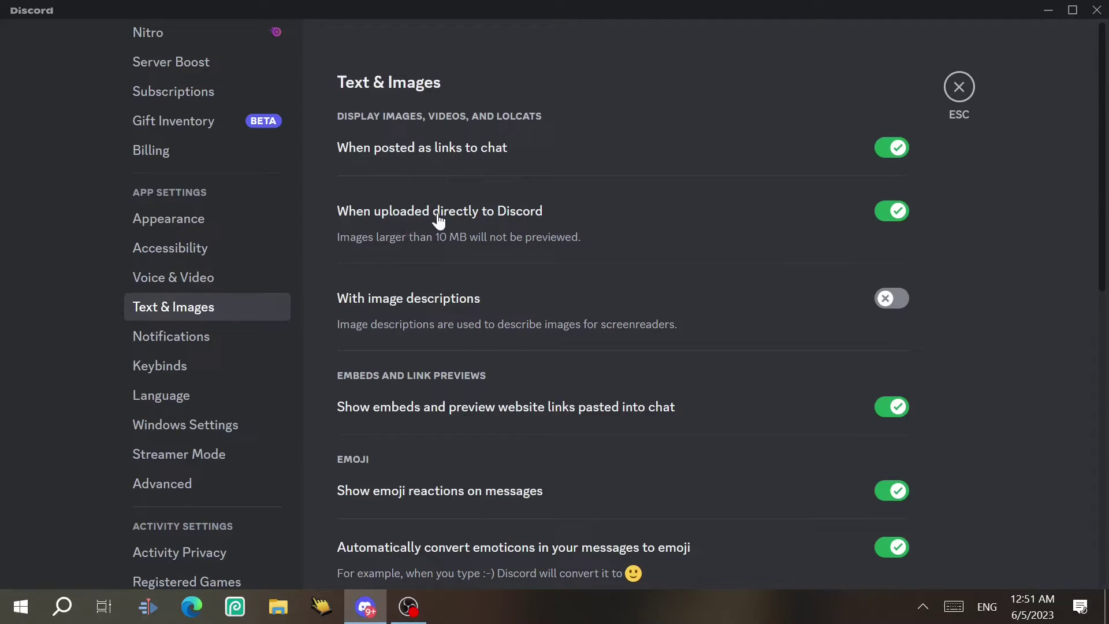
Toggle the 'When uploaded directly to Discord' preview and turn on image descriptions
left_click(895, 215)
scroll(1097, 197, "down", 2)
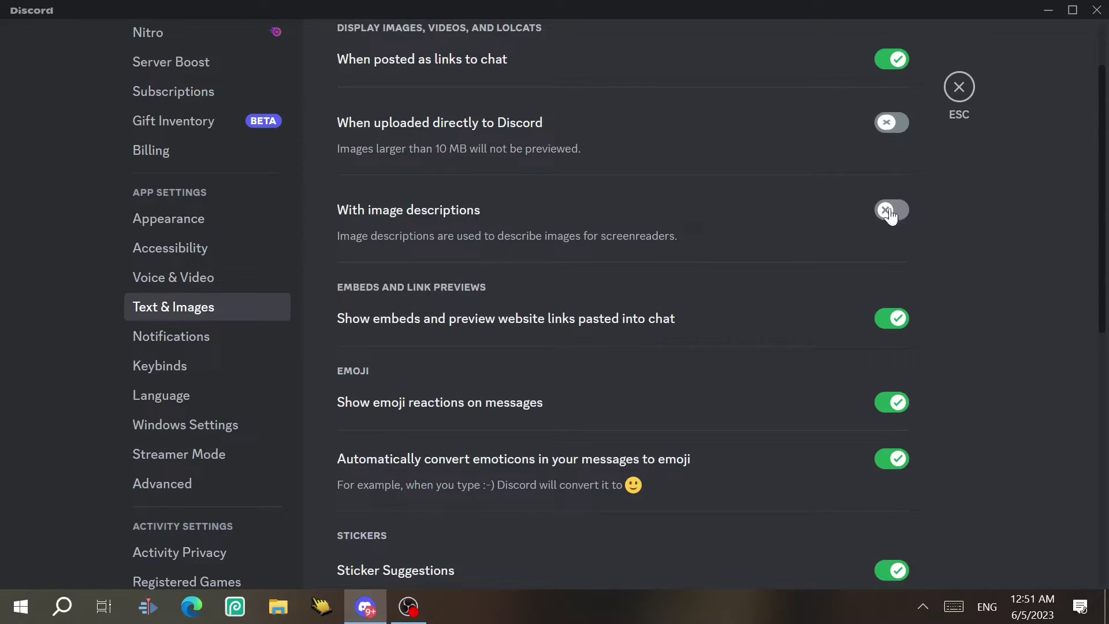
left_click(890, 210)
left_click_drag(1101, 223, 1100, 266)
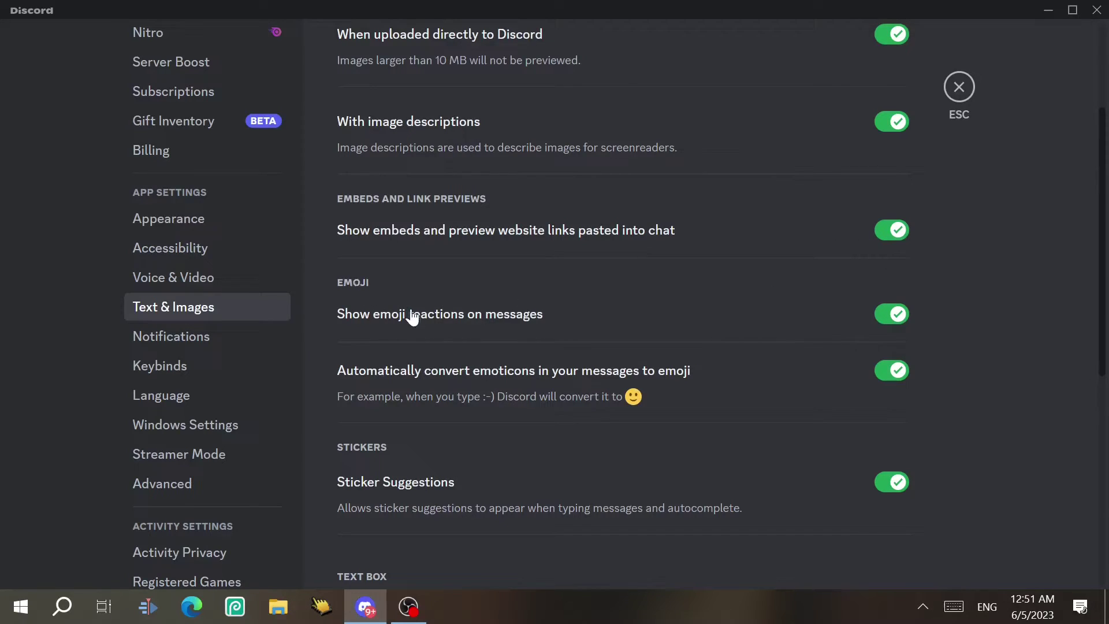
Scroll through the rest of Text & Images and move on to Notifications
scroll(1103, 456, "down", 5)
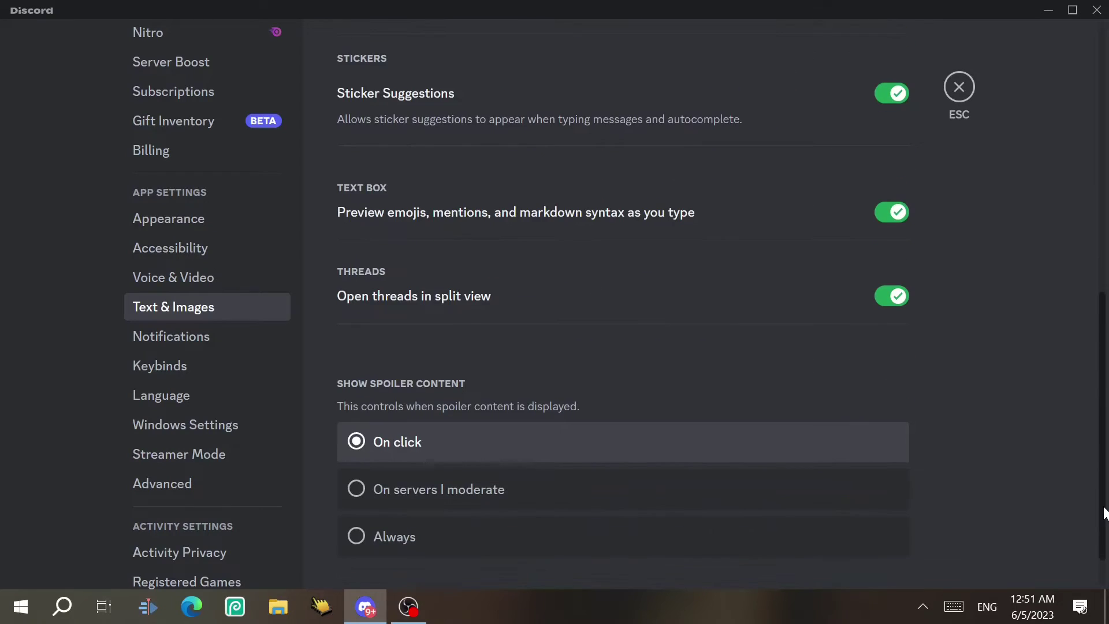
left_click_drag(1104, 477, 1083, 133)
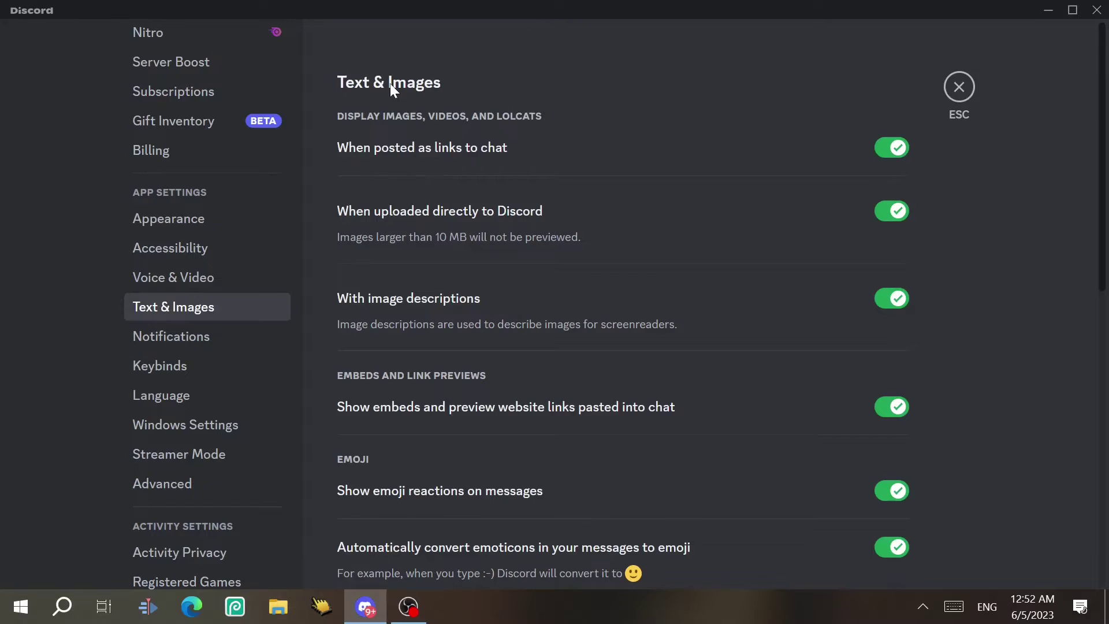
key("Down")
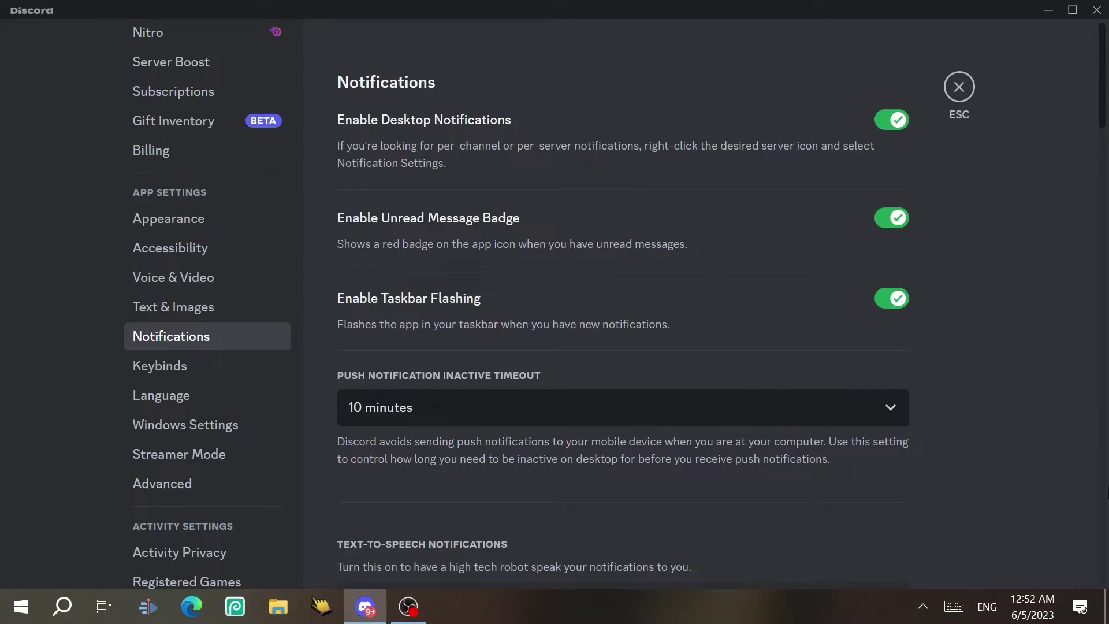
Disable desktop notifications, then toggle the Message sound off and back on
left_click(882, 119)
scroll(537, 246, "down", 2)
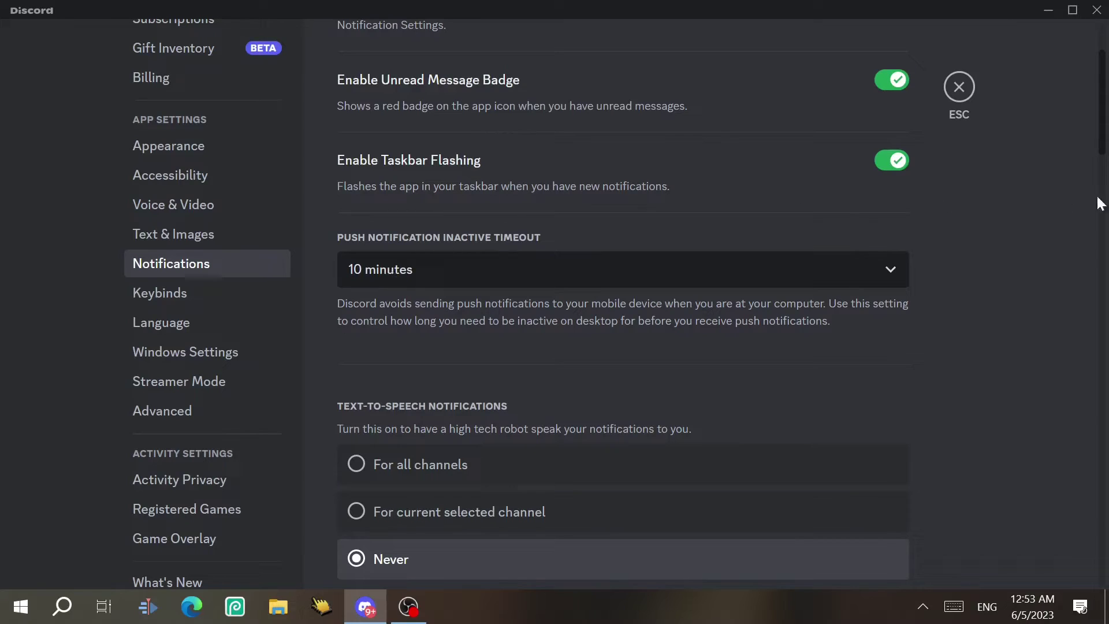
scroll(1065, 196, "down", 3)
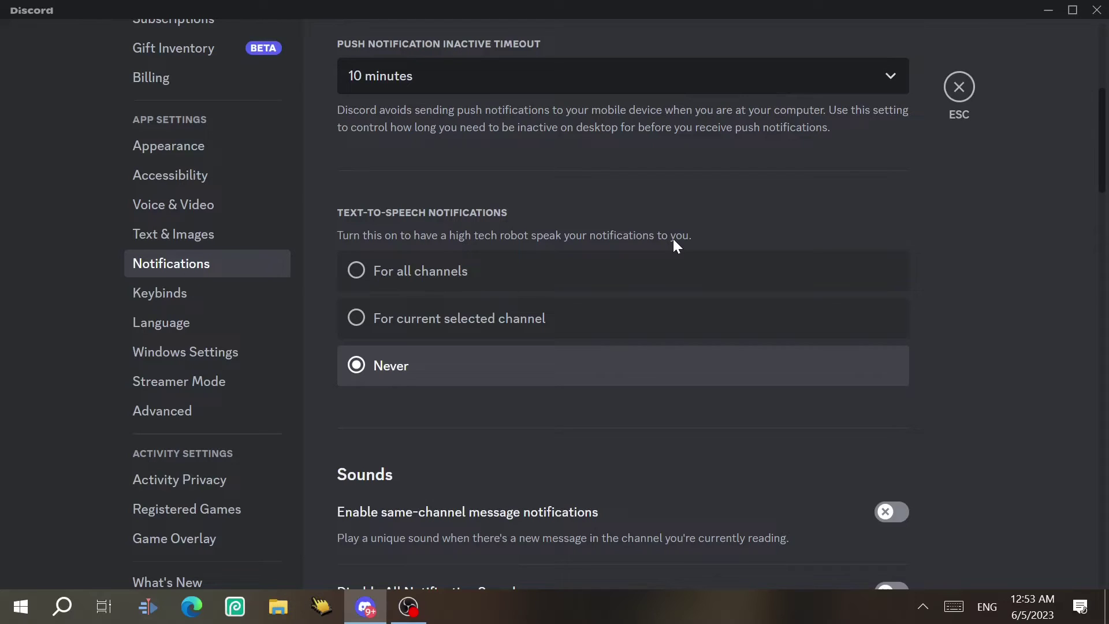
scroll(903, 255, "down", 5)
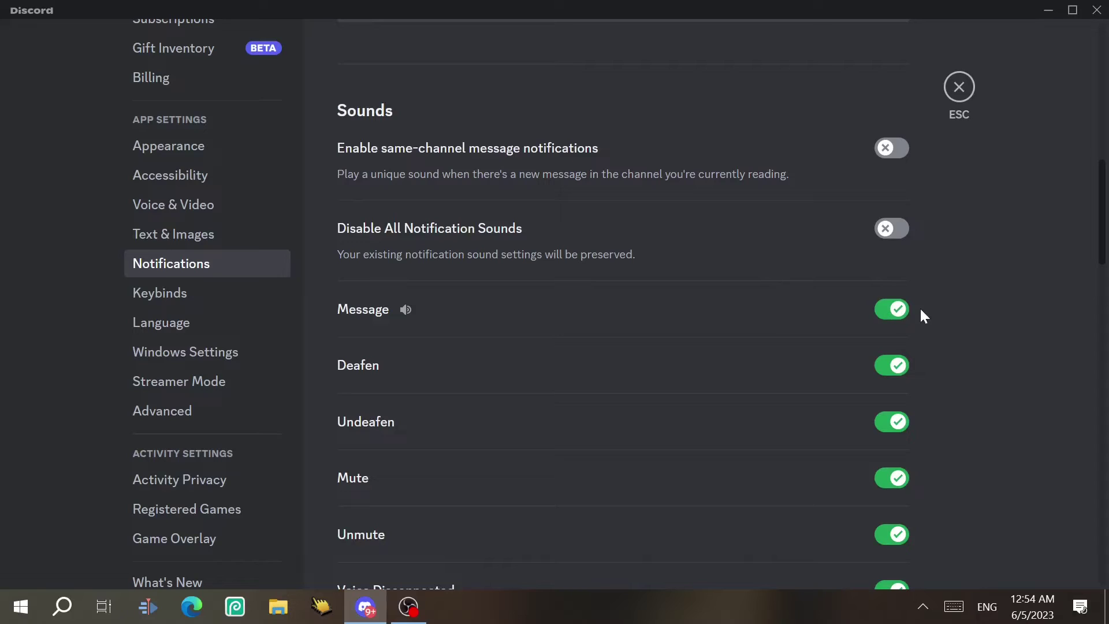
left_click(895, 314)
left_click(893, 316)
Add a Toggle Mute keybind recorded as CTRL, then go to Language settings
left_click(217, 299)
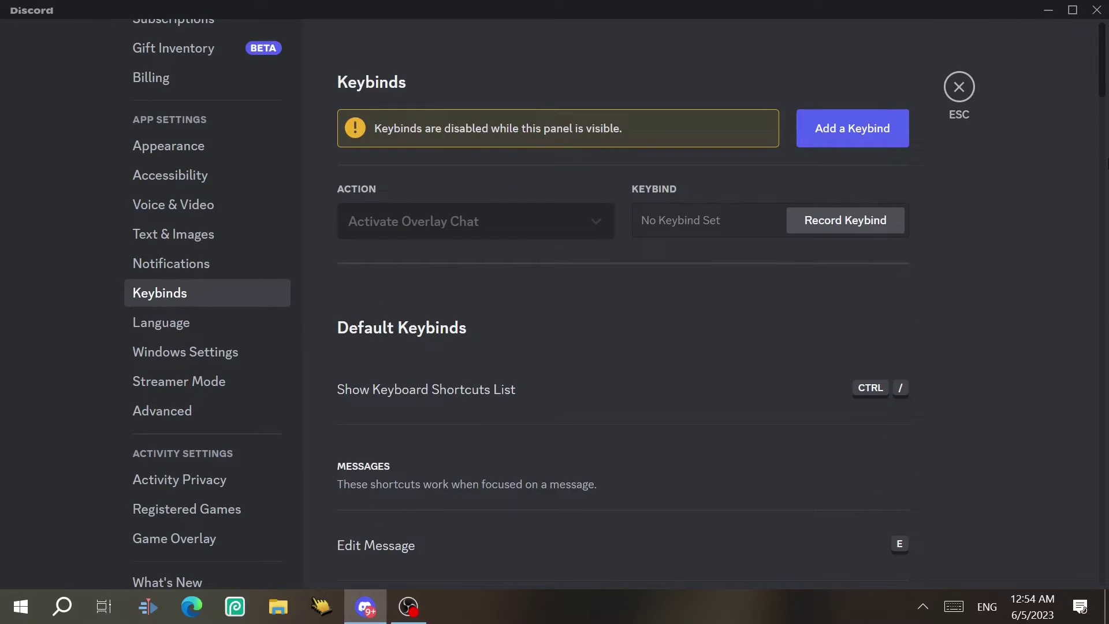
mouse_move(1104, 91)
left_mouse_down()
mouse_move(1103, 106)
mouse_move(1104, 86)
left_mouse_up()
left_click(864, 130)
left_click(486, 332)
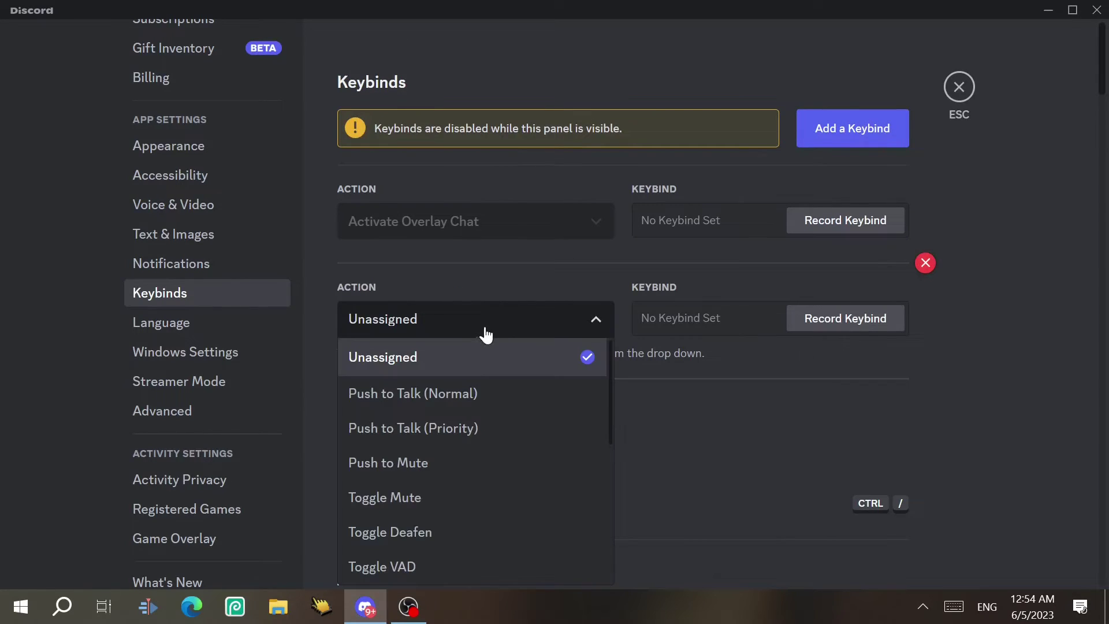
left_click(426, 500)
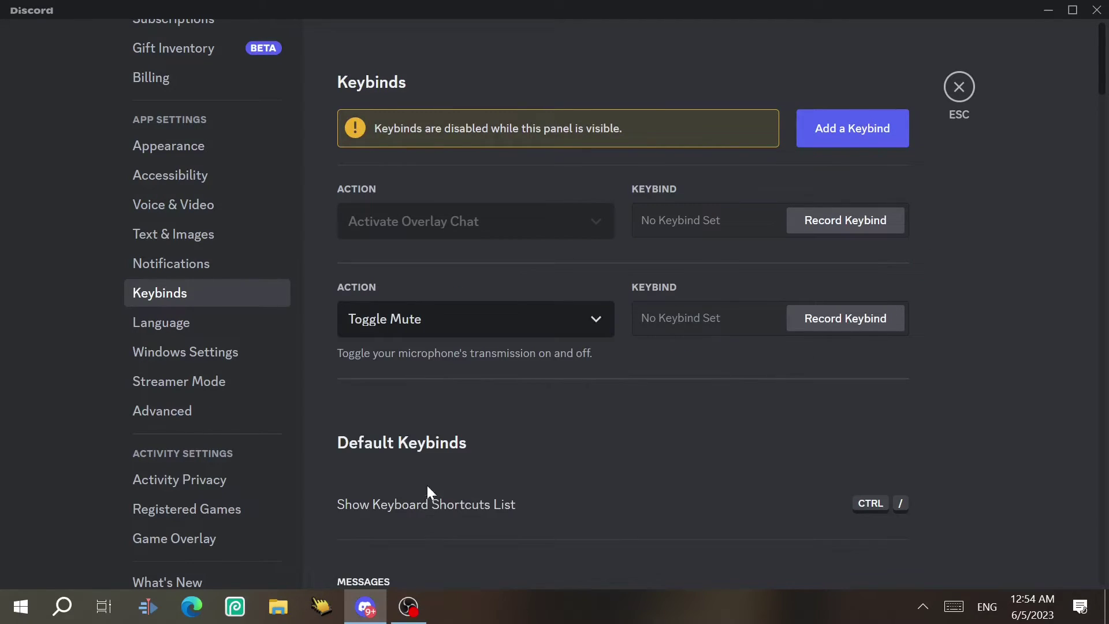
left_click(670, 321)
key("ctrl")
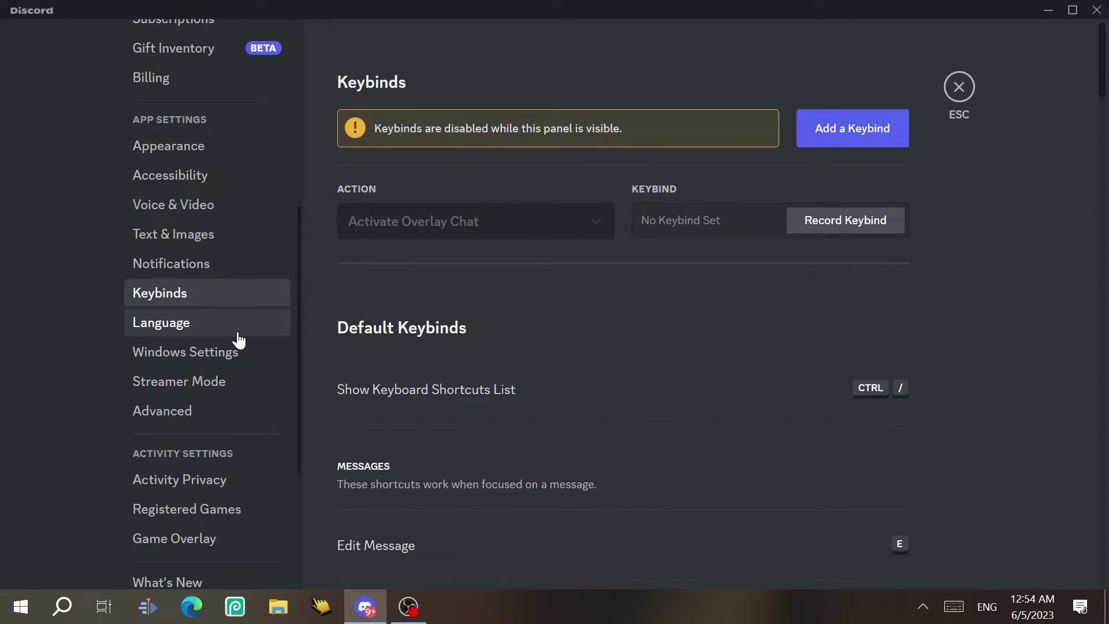
left_click(222, 327)
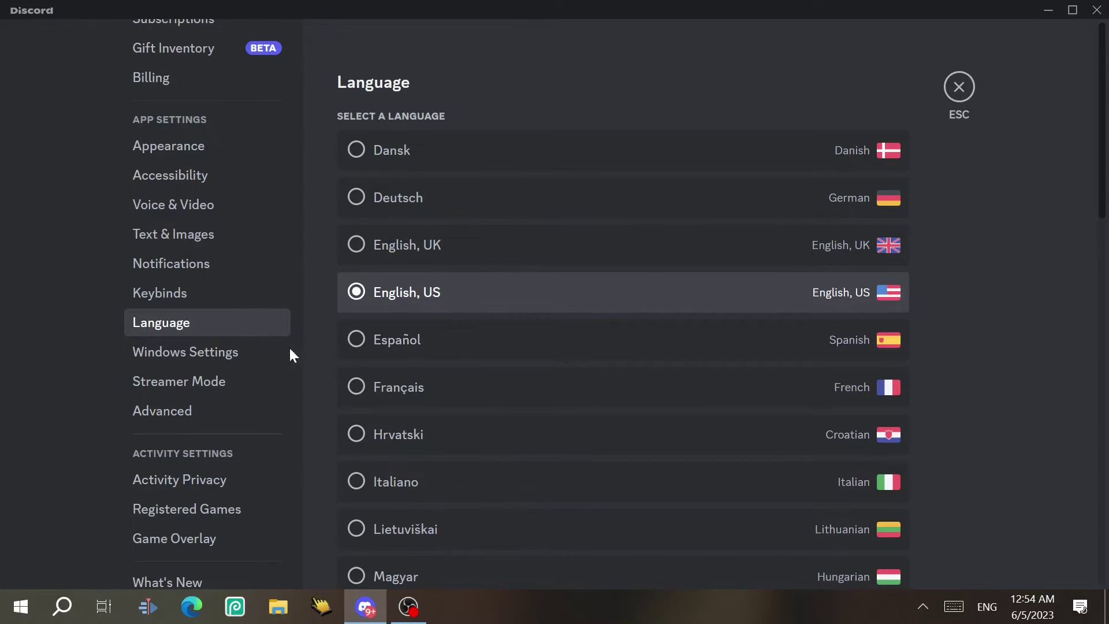
Turn off Start Minimized in Windows Settings, checking the hidden tray icons before and after
left_click(229, 353)
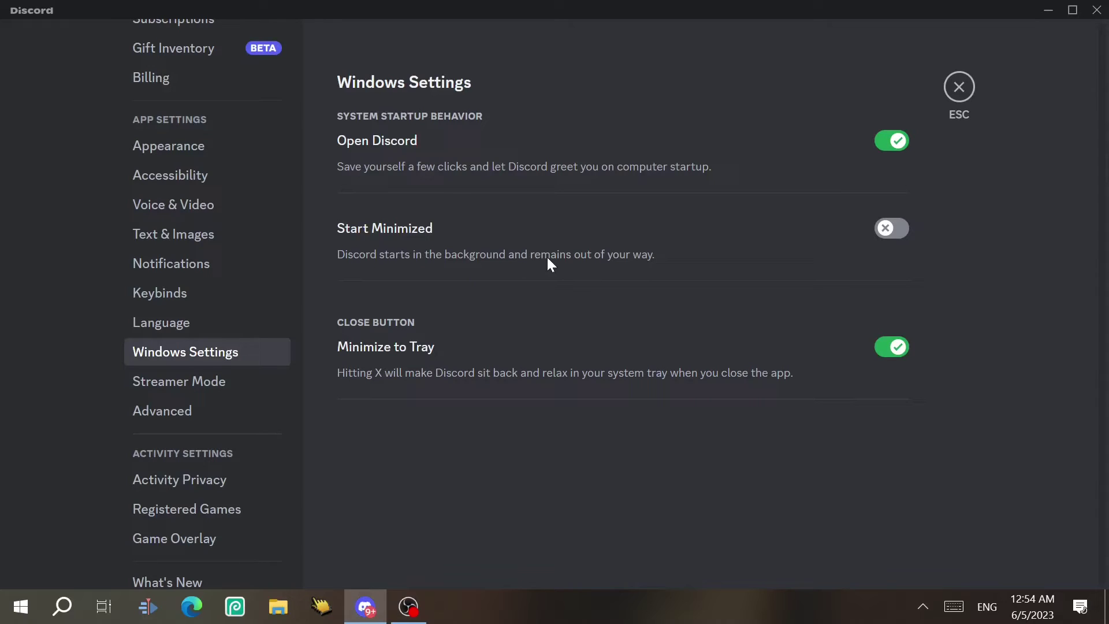
left_click(922, 606)
left_click(897, 231)
left_click(922, 605)
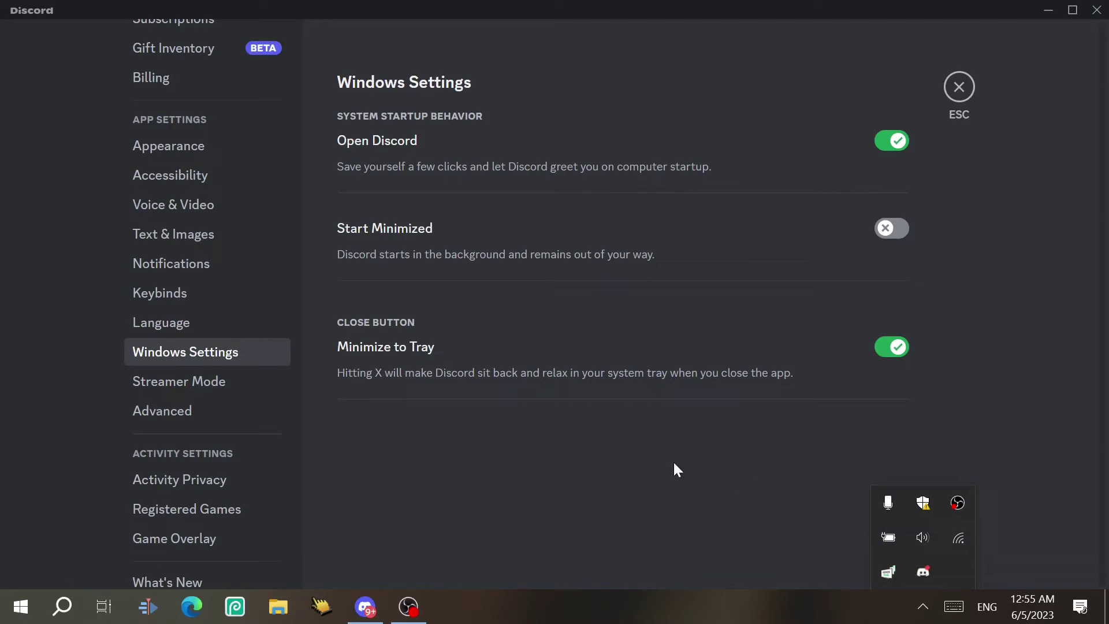
Switch on Enable Streamer Mode on the Streamer Mode settings page
left_click(179, 381)
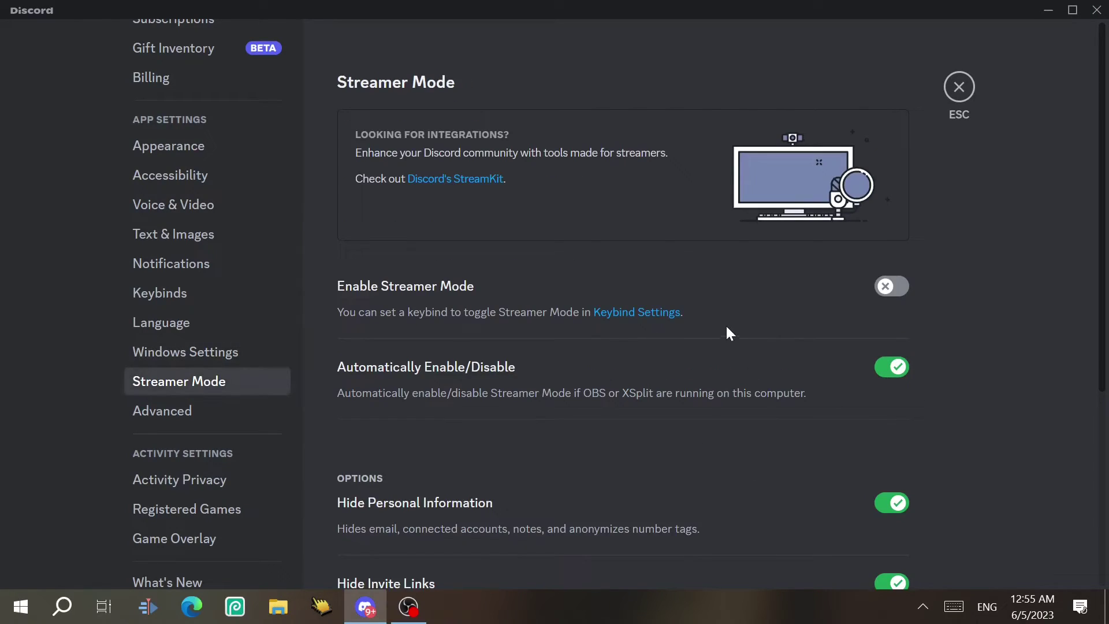
scroll(1104, 184, "down", 5)
scroll(1099, 190, "up", 5)
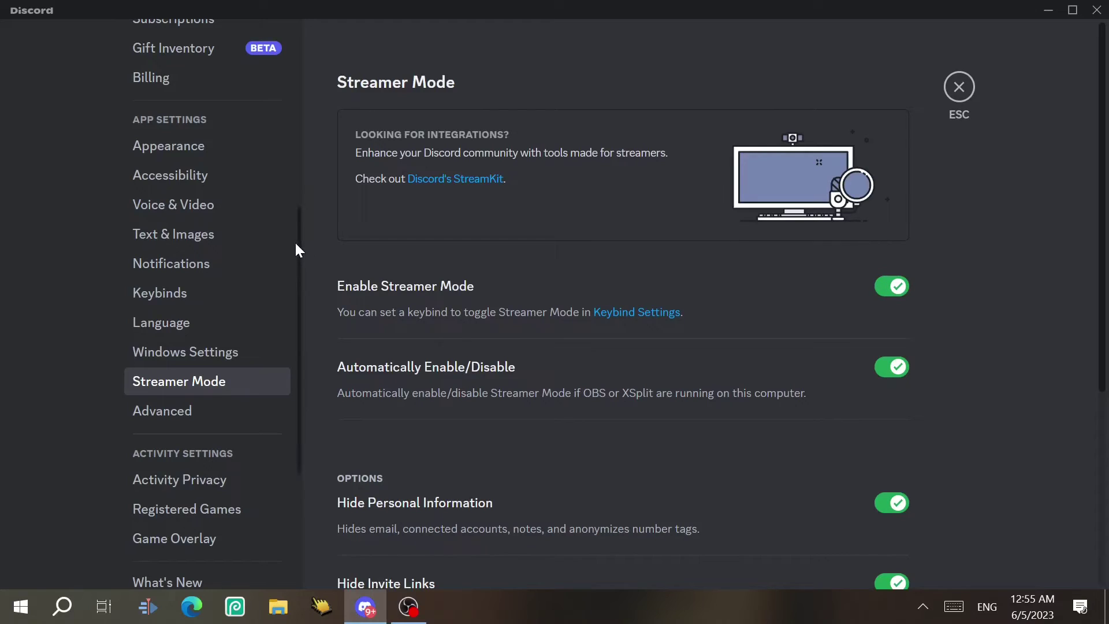
scroll(294, 142, "up", 6)
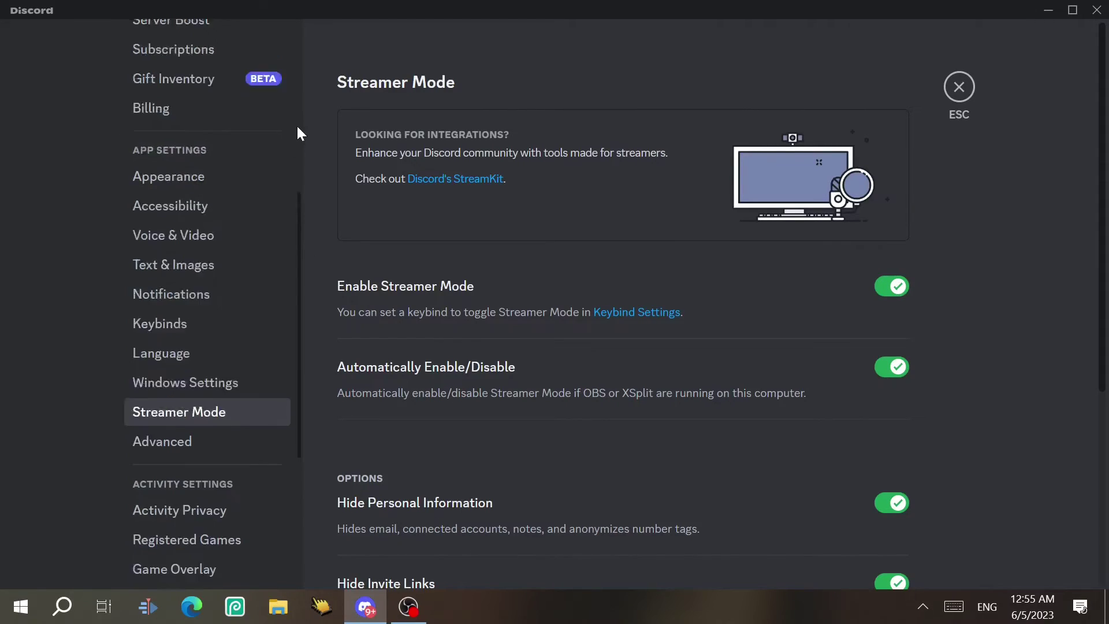
left_click(239, 105)
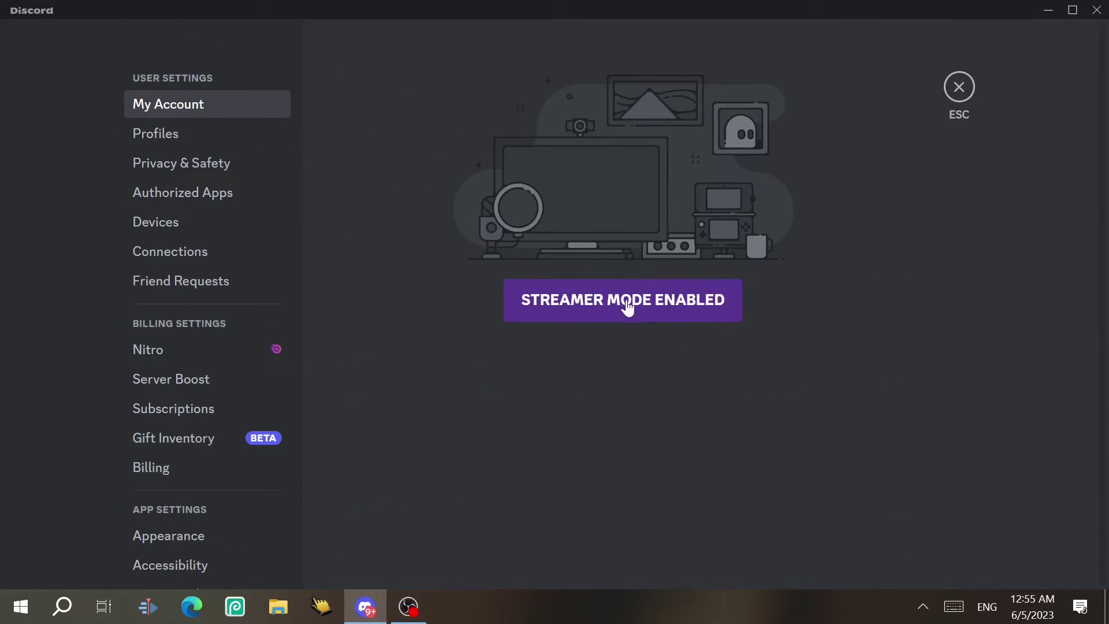
left_click(651, 298)
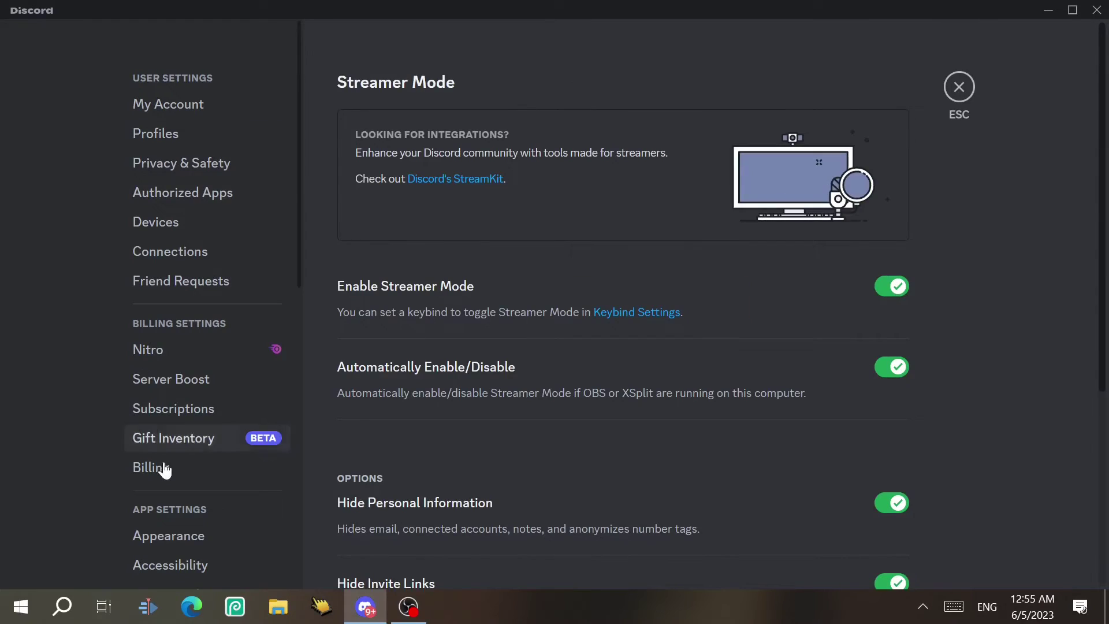
left_click(895, 287)
Pass through Friend Requests settings and open the Advanced settings page
left_click(272, 280)
scroll(231, 300, "down", 8)
left_click(198, 318)
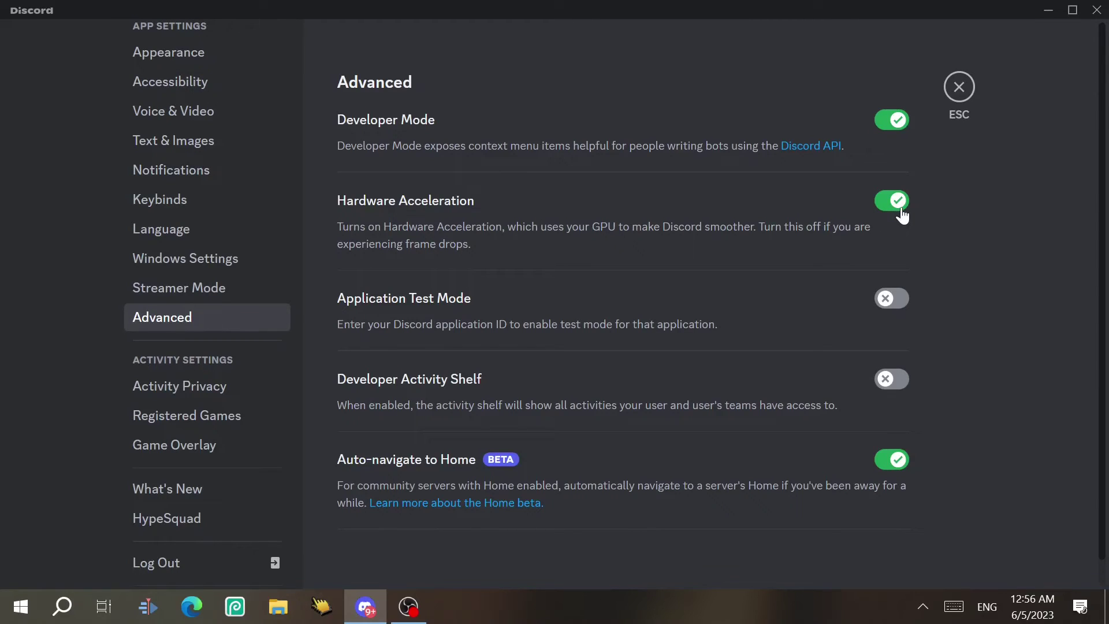
Cancel the Hardware Acceleration change to keep it on, then open Activity Privacy
left_click(899, 210)
key("Escape")
left_click(217, 388)
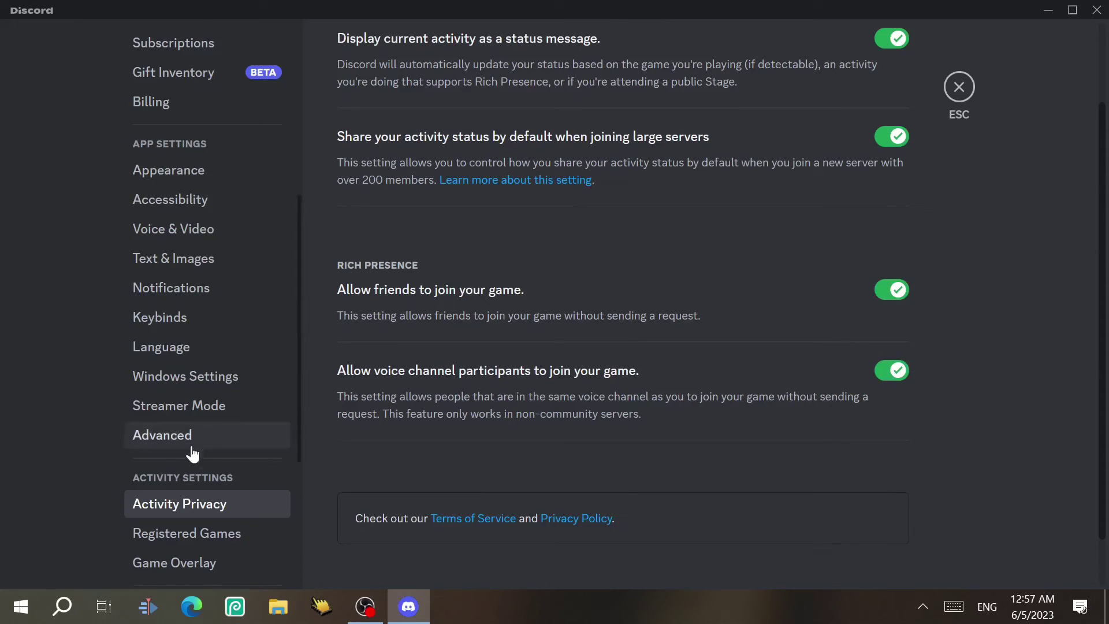
View Registered Games, cancel the manual add-game form, then open Game Overlay settings
scroll(190, 453, "down", 3)
left_click(242, 349)
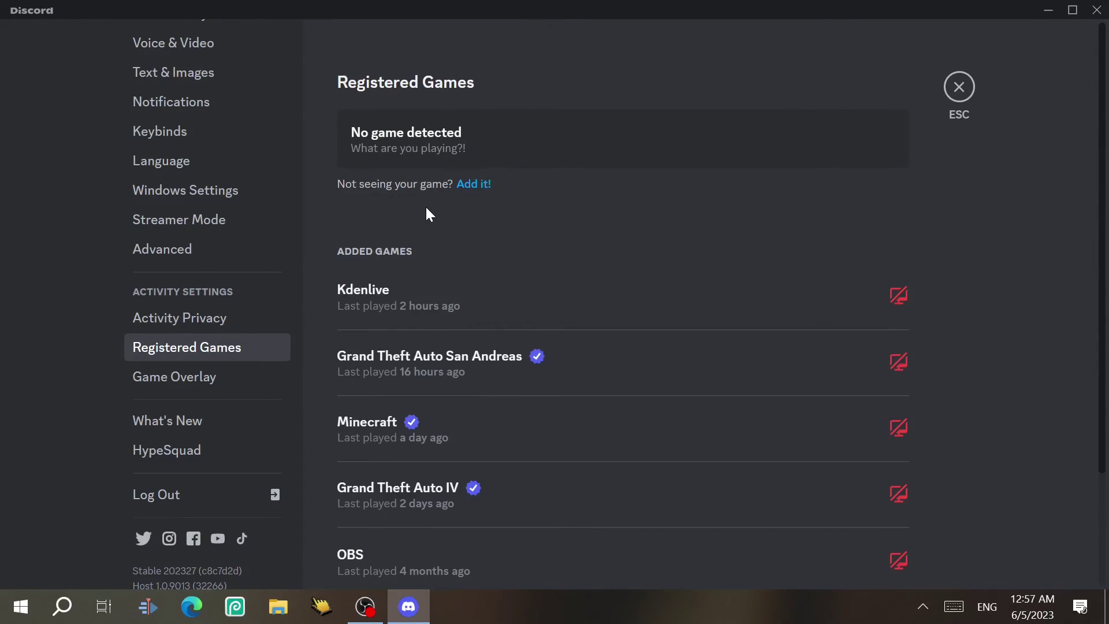
left_click(484, 186)
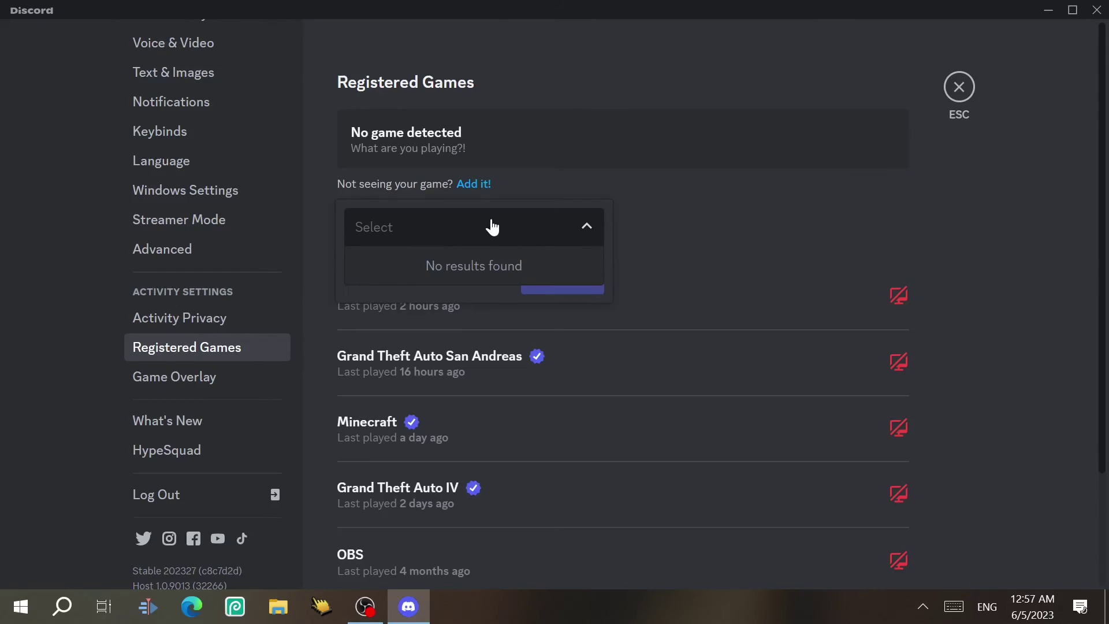
key("Escape")
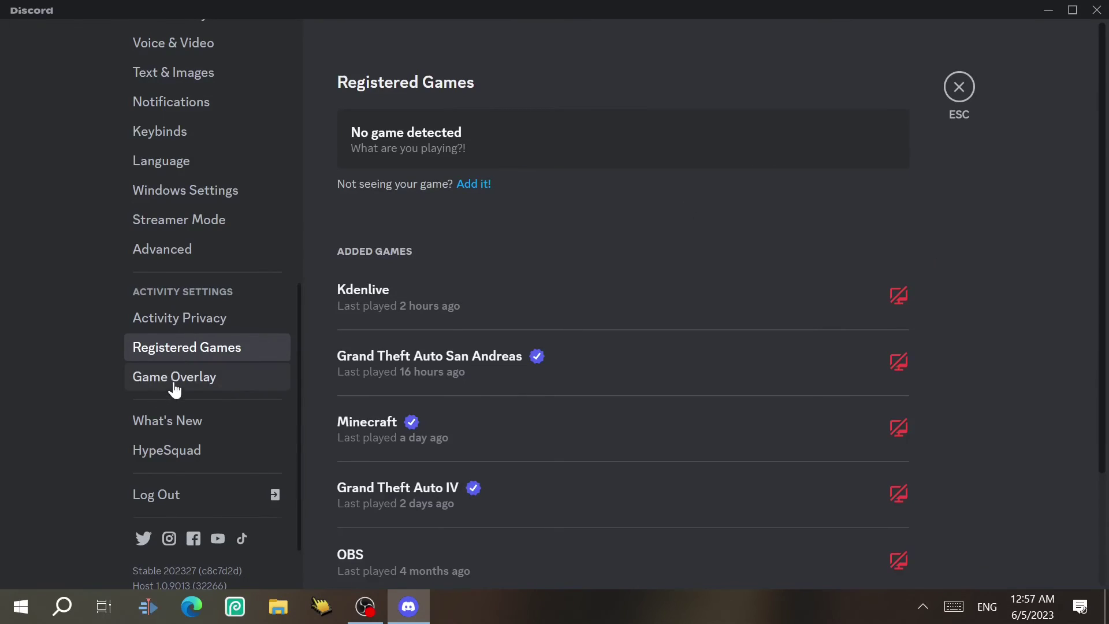
left_click(174, 381)
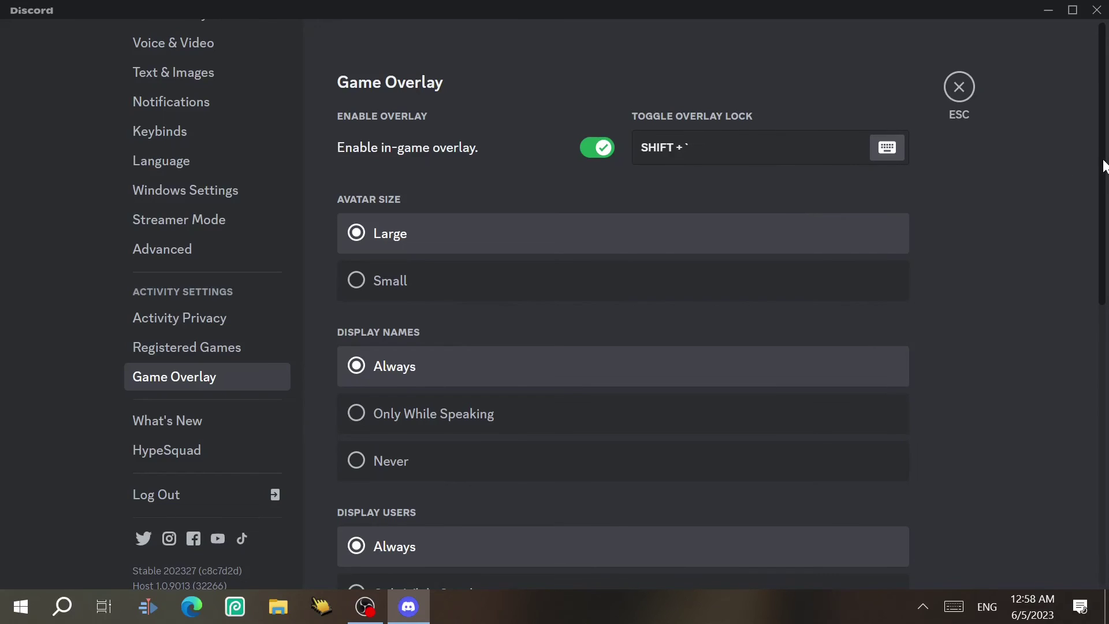
Glance at the What's New notes, close them, and open the HypeSquad page
scroll(595, 192, "down", 1)
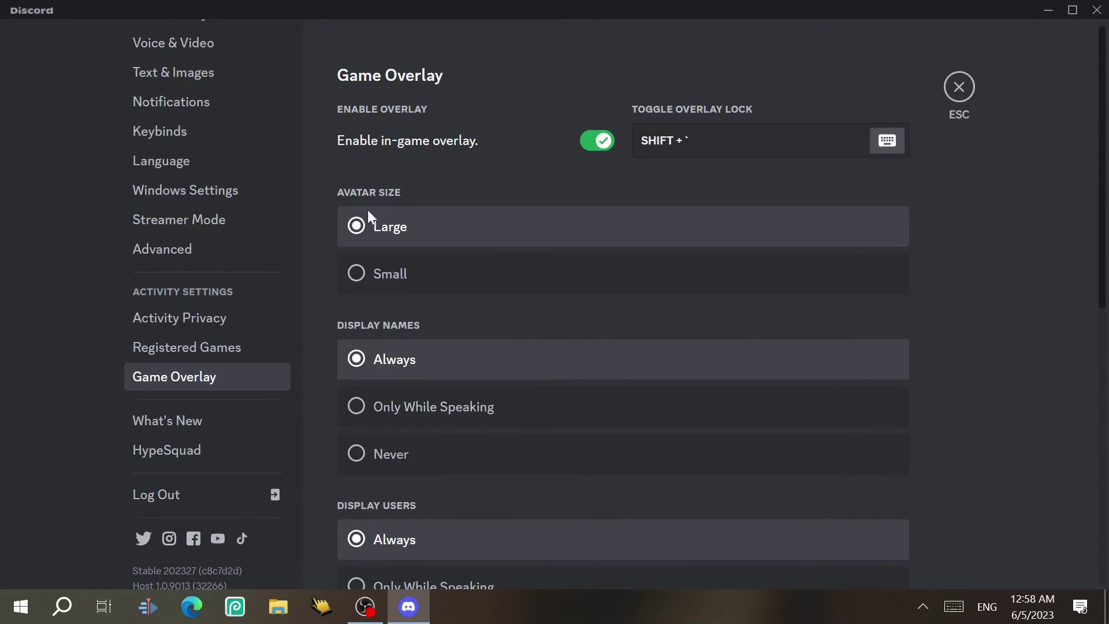
left_click(195, 424)
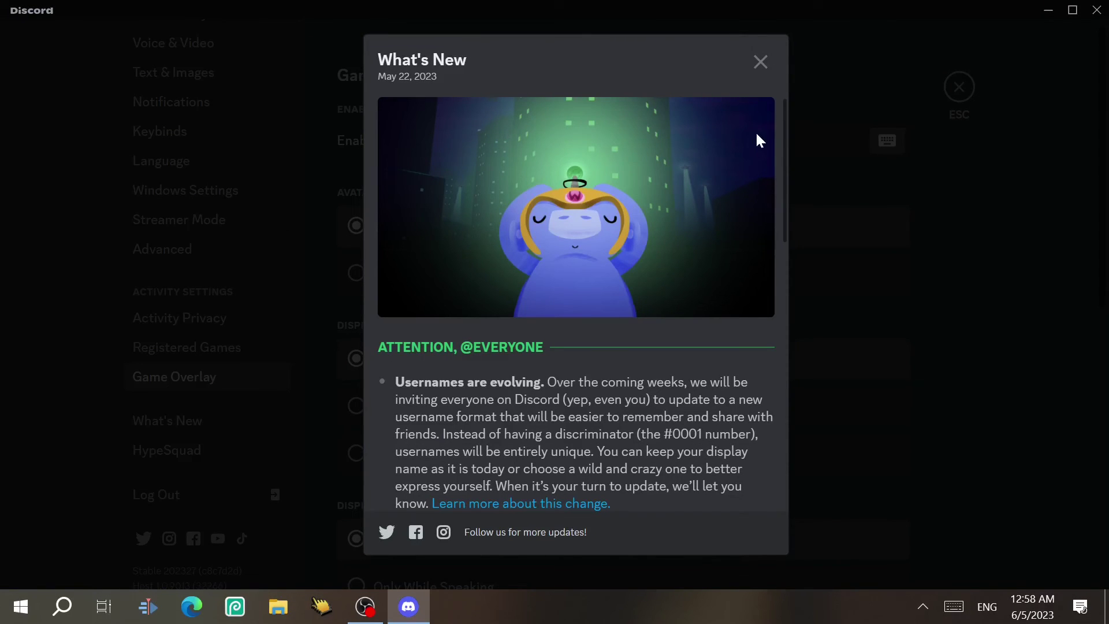
left_click(810, 266)
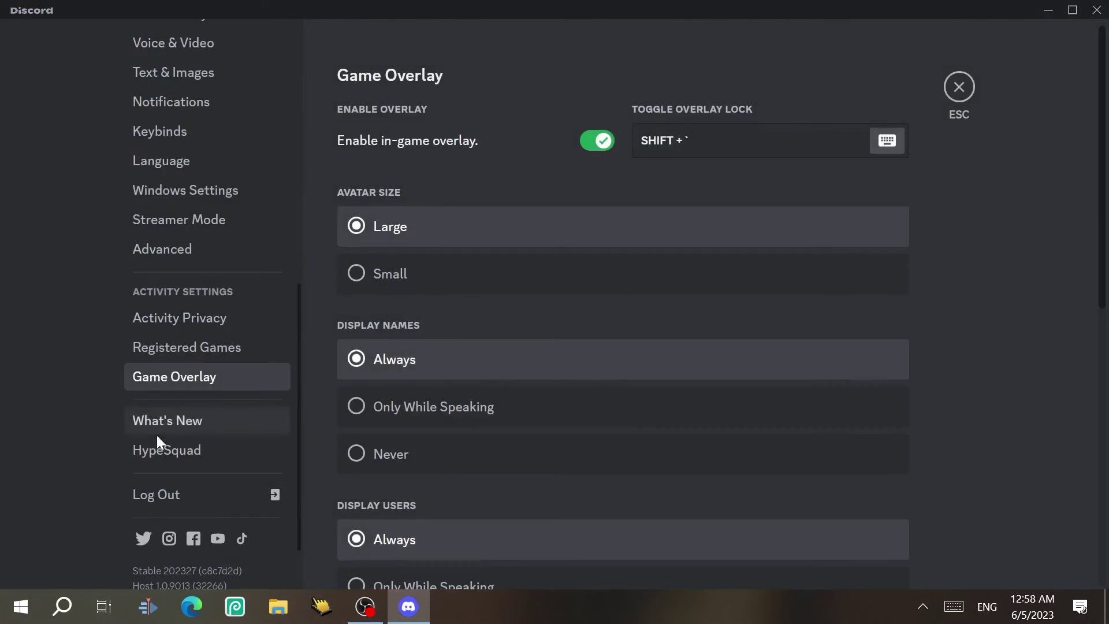
left_click(162, 443)
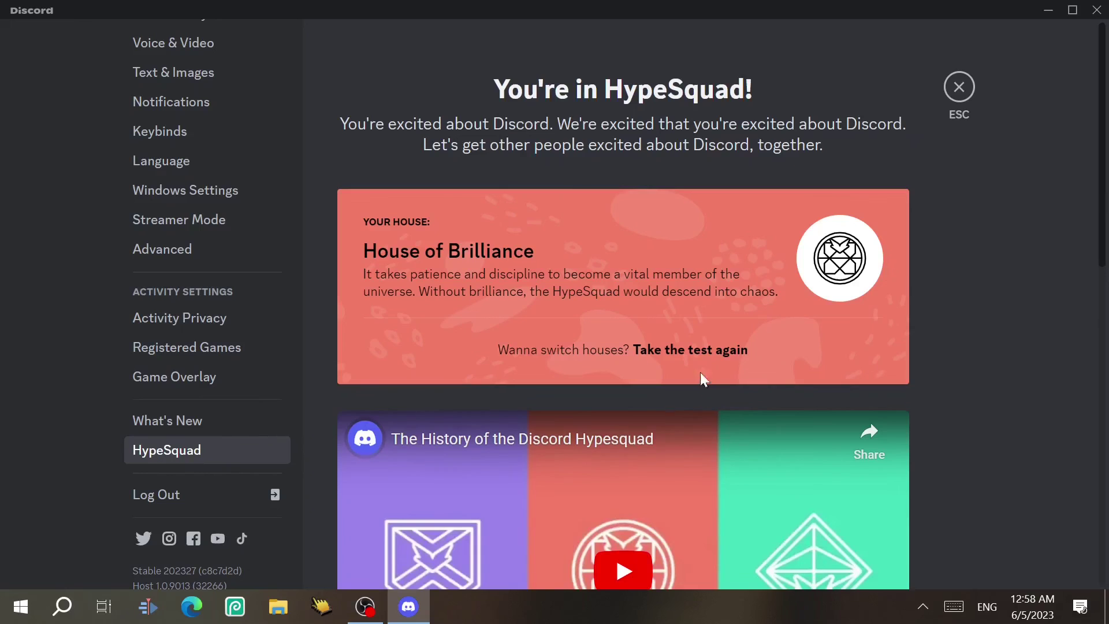
Leave the HypeSquad House of Brilliance
left_click_drag(1102, 204, 1099, 490)
scroll(840, 540, "down", 3)
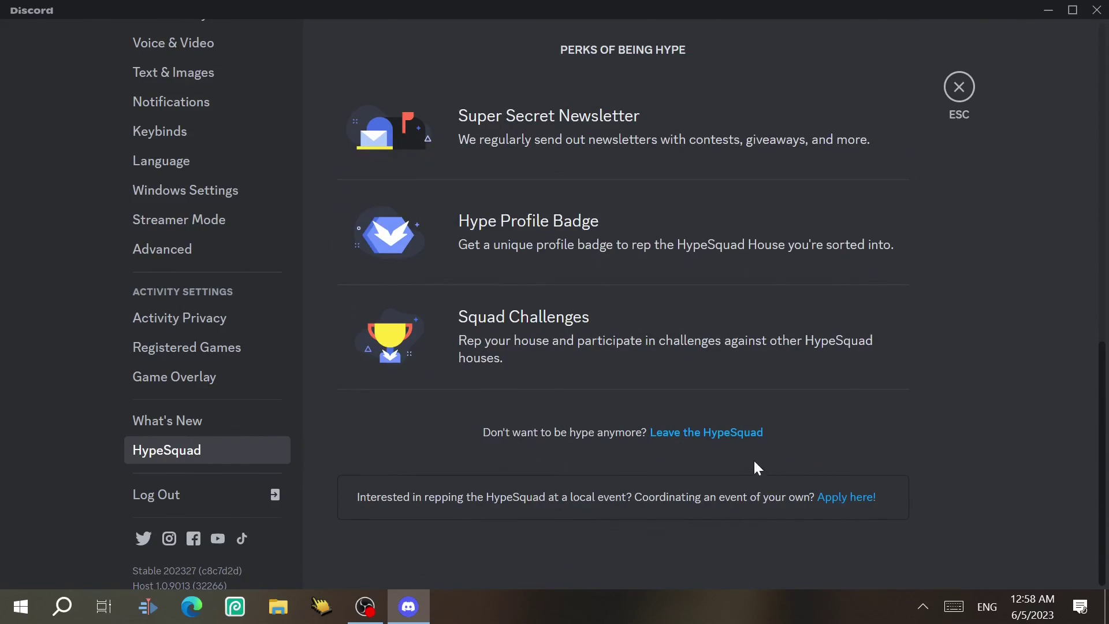
left_click(732, 434)
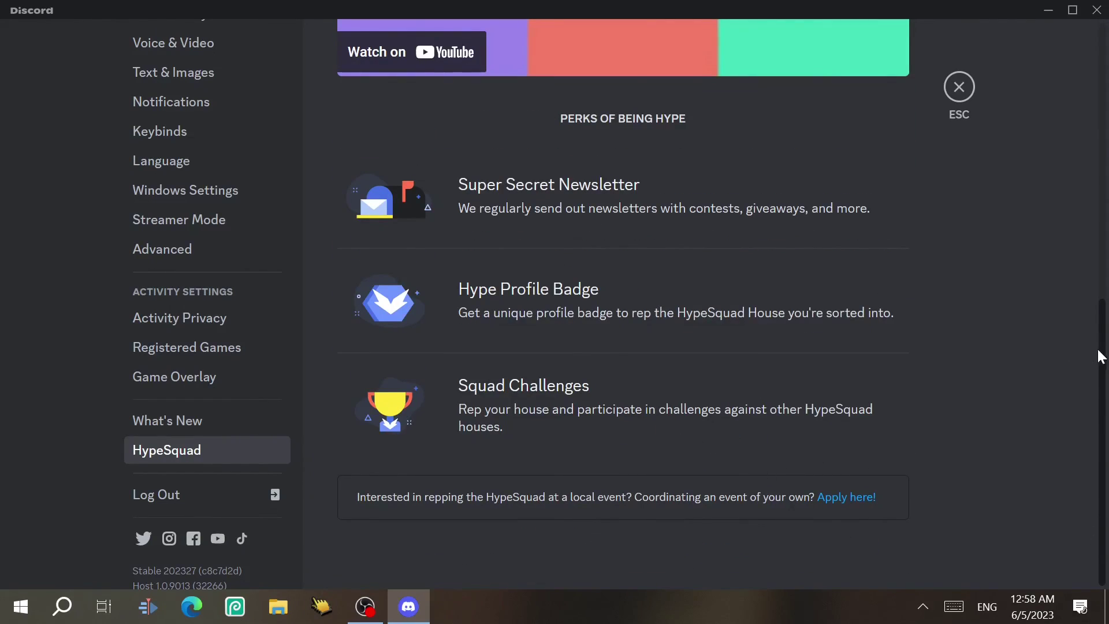
scroll(1100, 357, "up", 10)
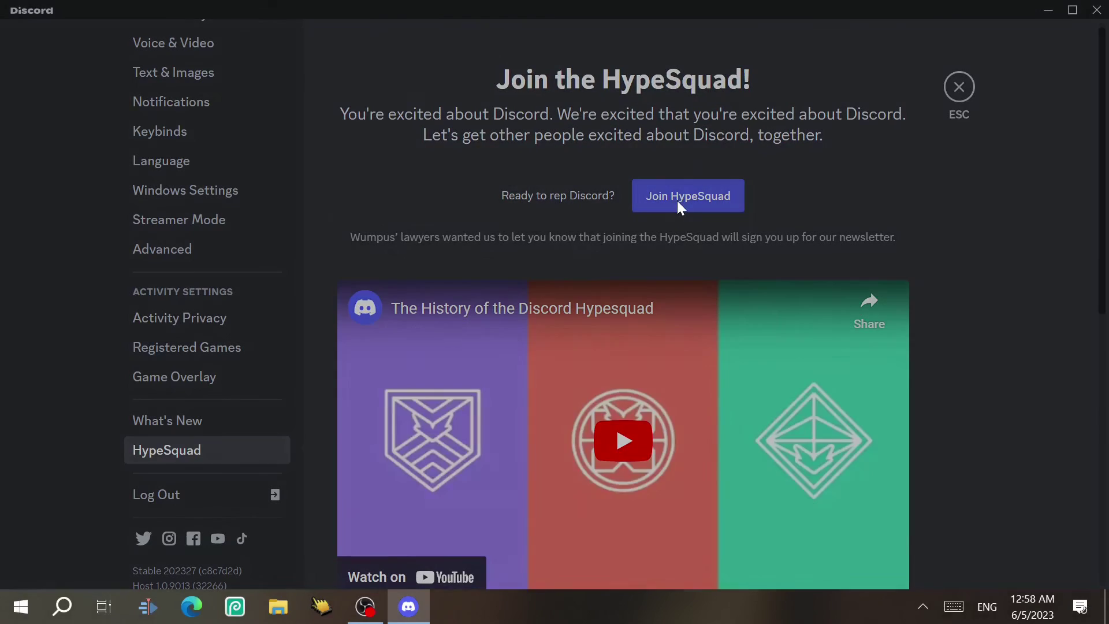
Start the house quiz, answering Fiction as genre and seeing the good in people
left_click(680, 208)
left_click(503, 344)
left_click(698, 461)
left_click(586, 246)
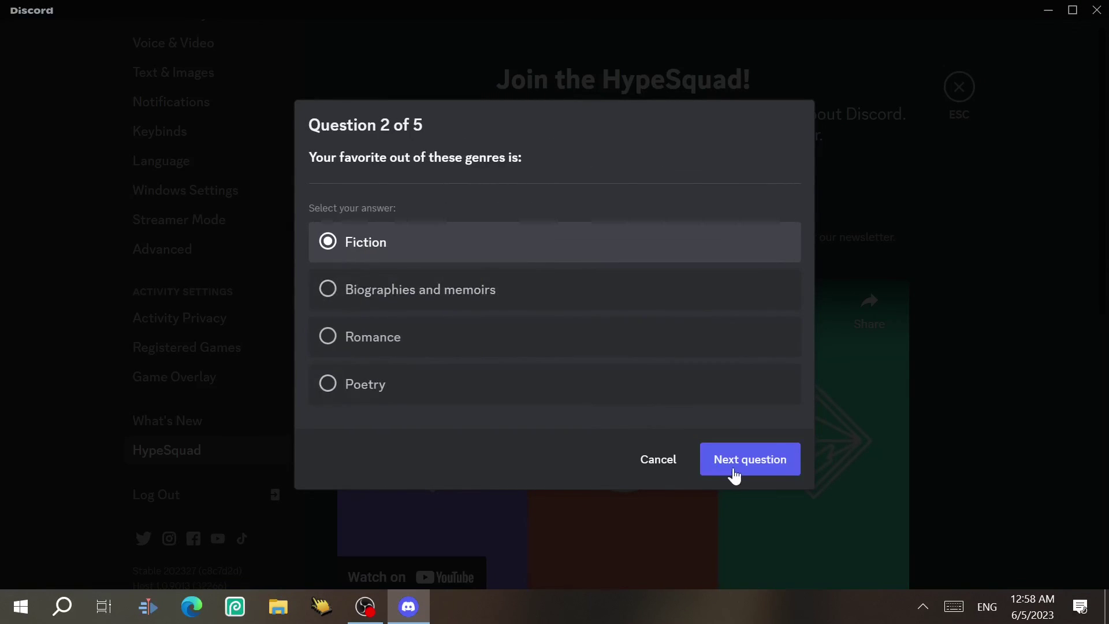
left_click(733, 475)
left_click(647, 384)
Answer the last two questions, including the small nimble fox, and reveal House of Balance
left_click(750, 456)
left_click(644, 242)
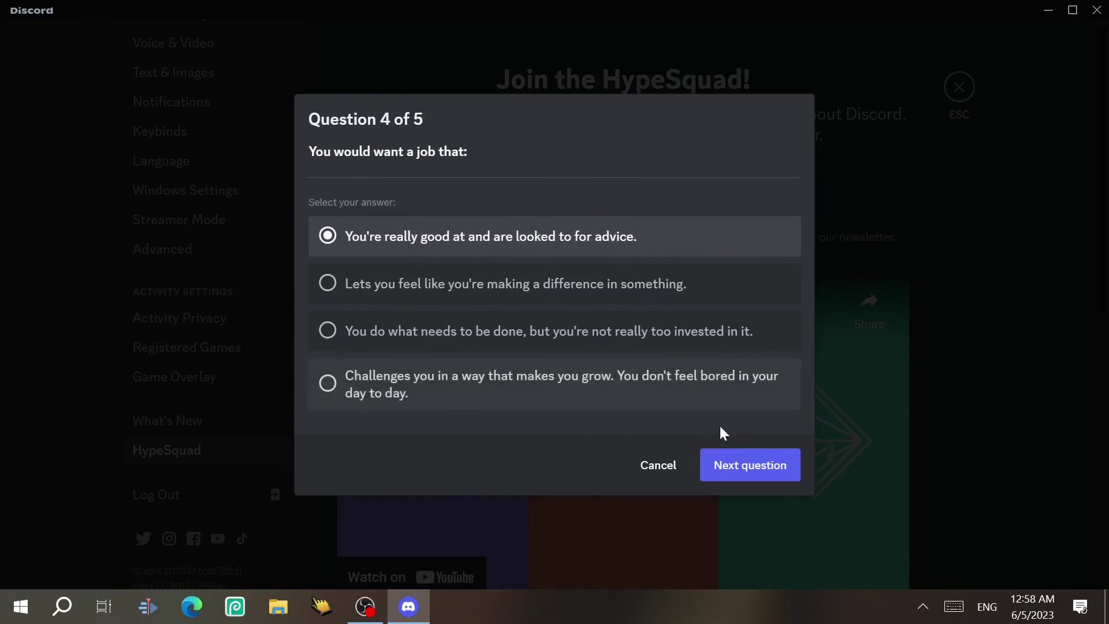
left_click(750, 464)
left_click(639, 380)
left_click(693, 456)
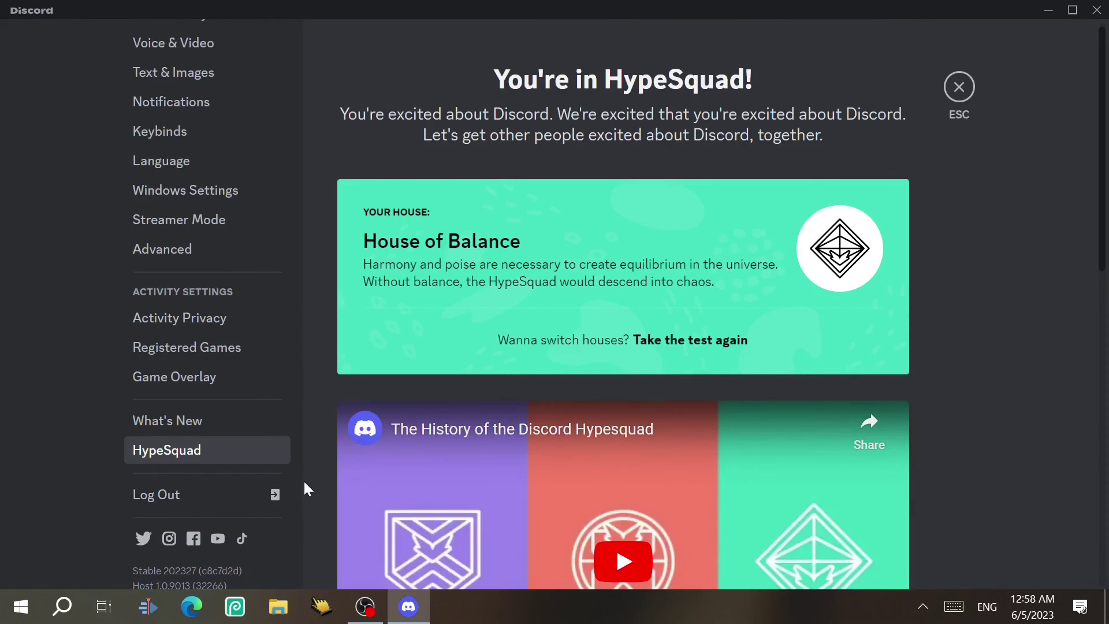
scroll(301, 490, "down", 3)
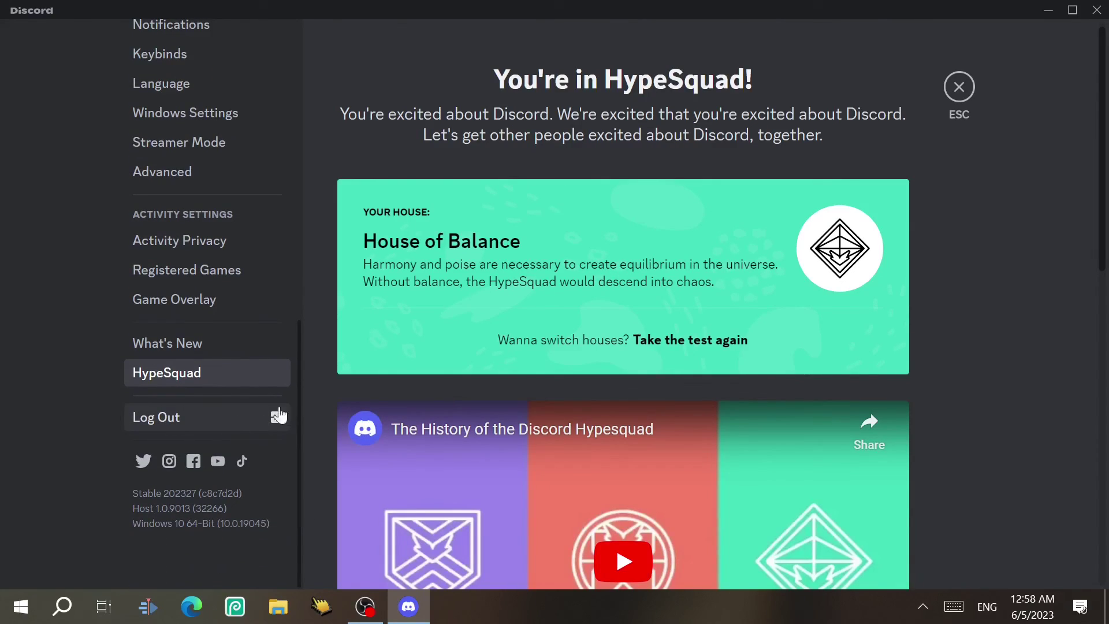
scroll(299, 296, "up", 15)
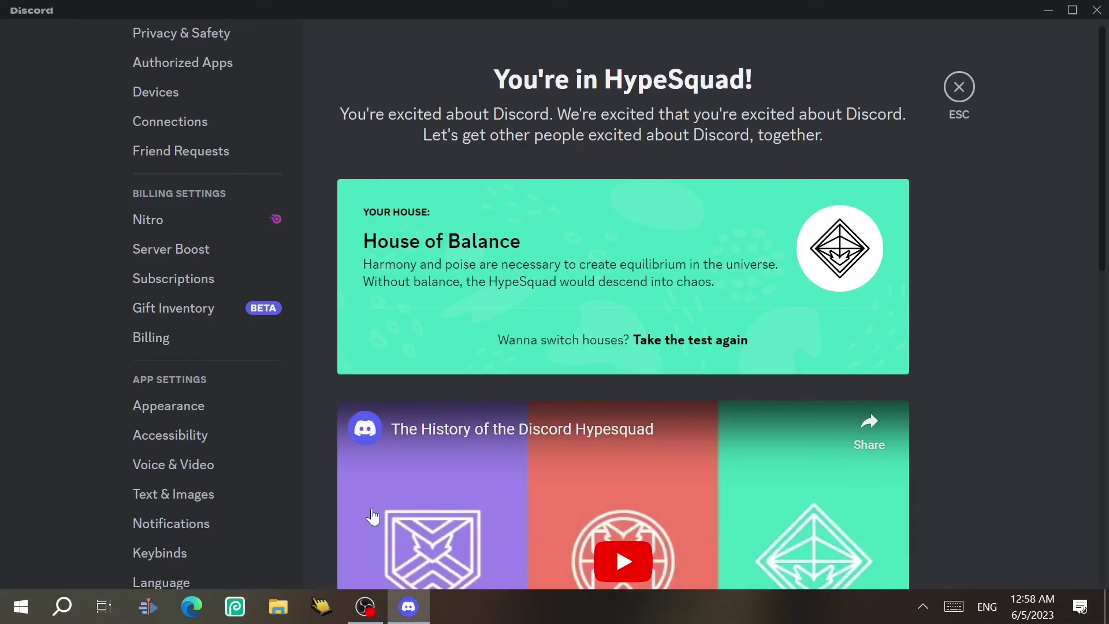
mouse_move(365, 606)
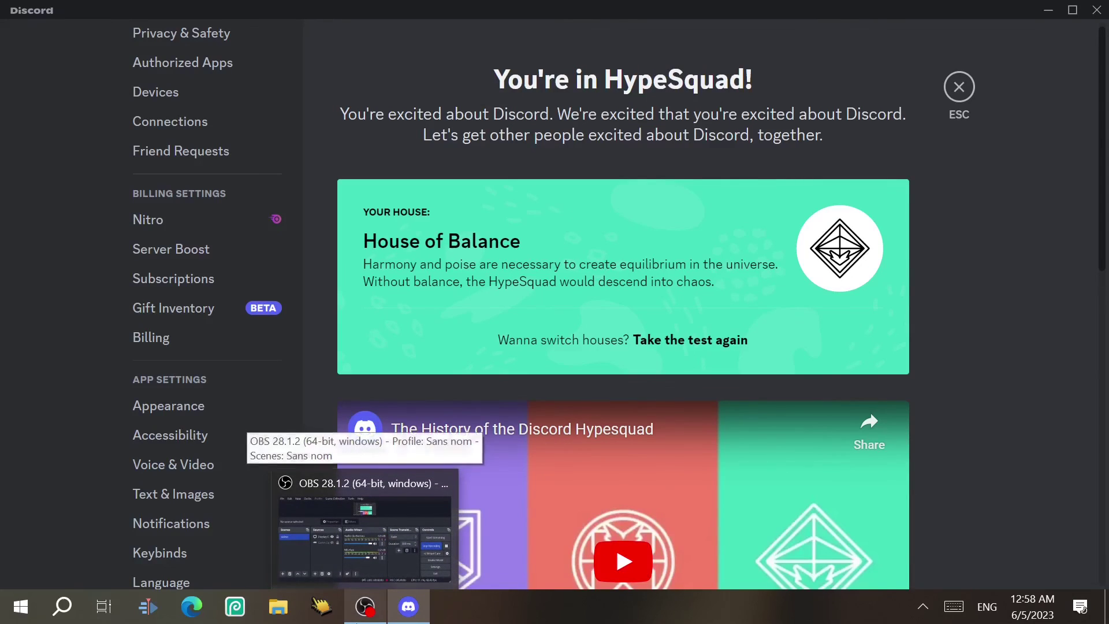